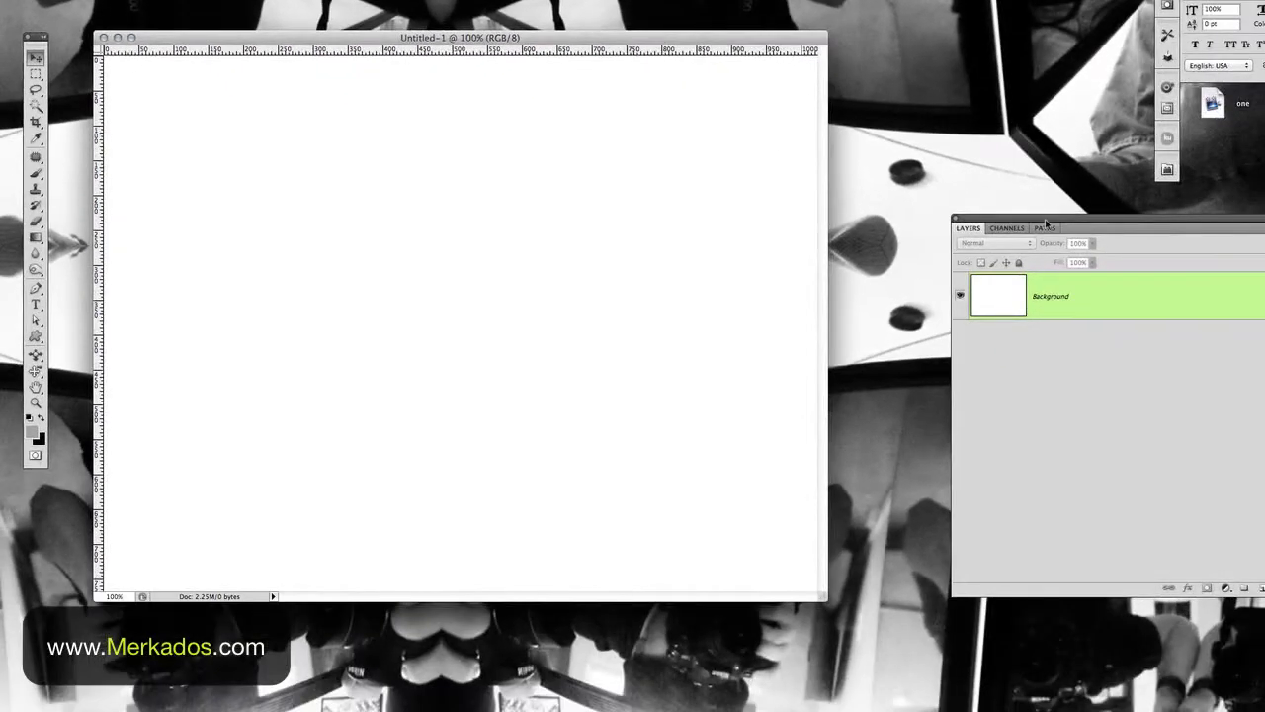
# Switch to full-screen mode and arrange the Layers and Tools panels around the canvas.
pyautogui.moveTo(1046, 223); pyautogui.dragTo(929, 37)
pyautogui.moveTo(1184, 414); pyautogui.dragTo(1081, 594)
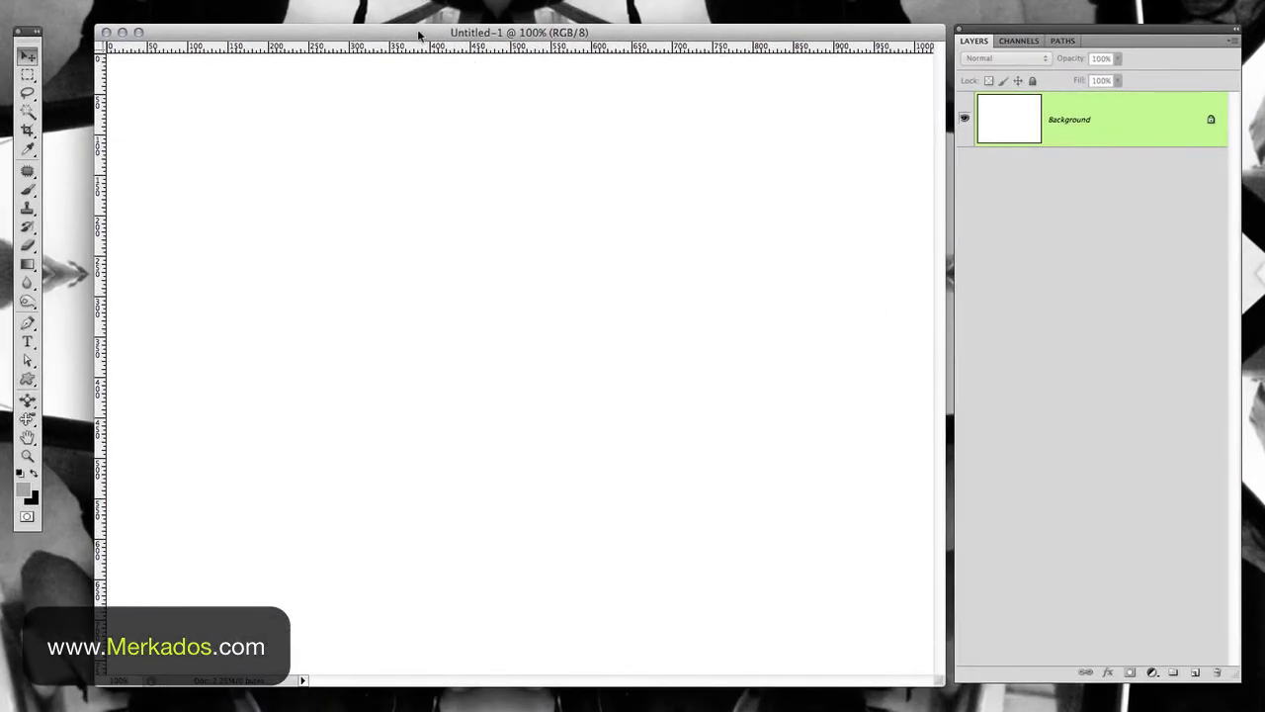
pyautogui.press('f')
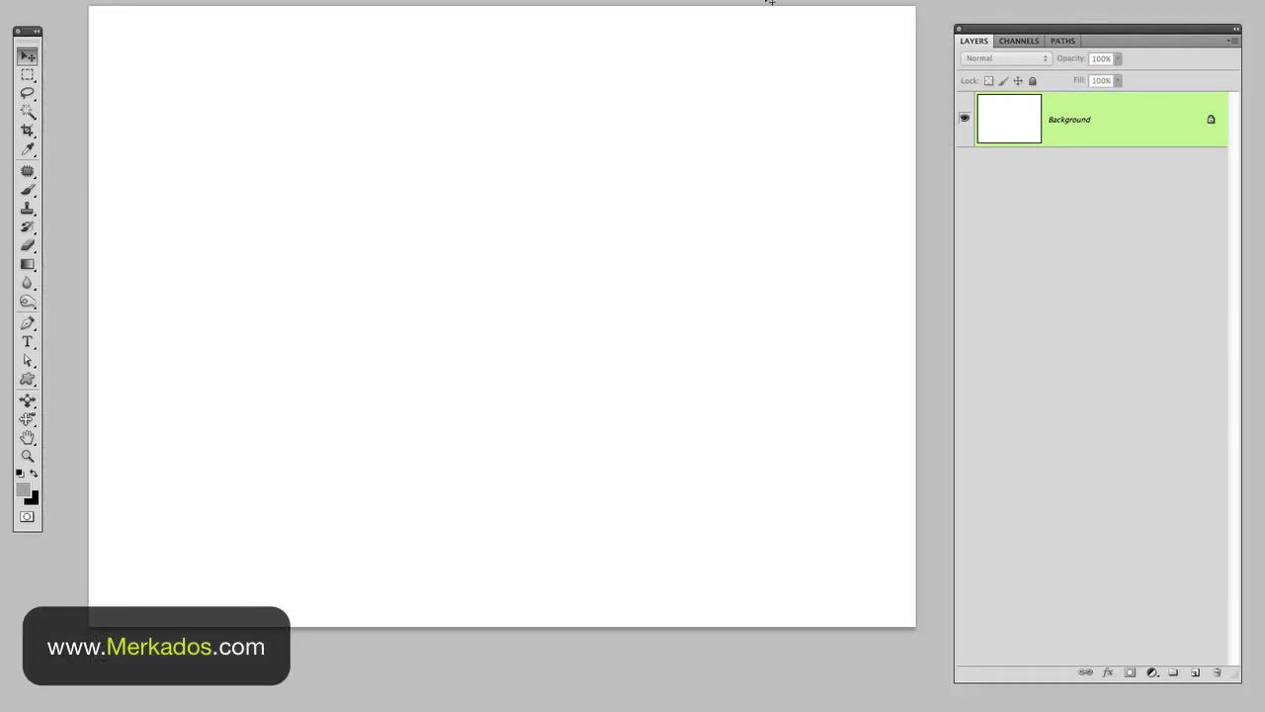
pyautogui.moveTo(1050, 30); pyautogui.dragTo(1028, 10)
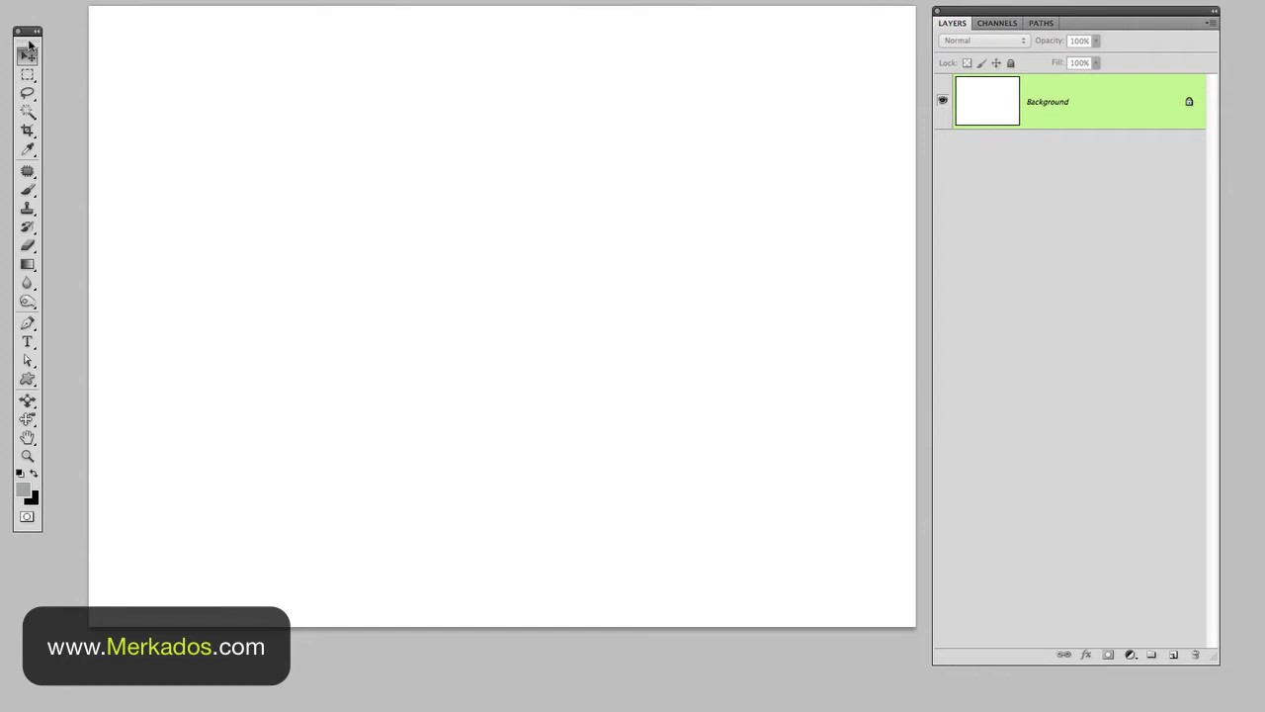
pyautogui.moveTo(28, 31); pyautogui.dragTo(44, 12)
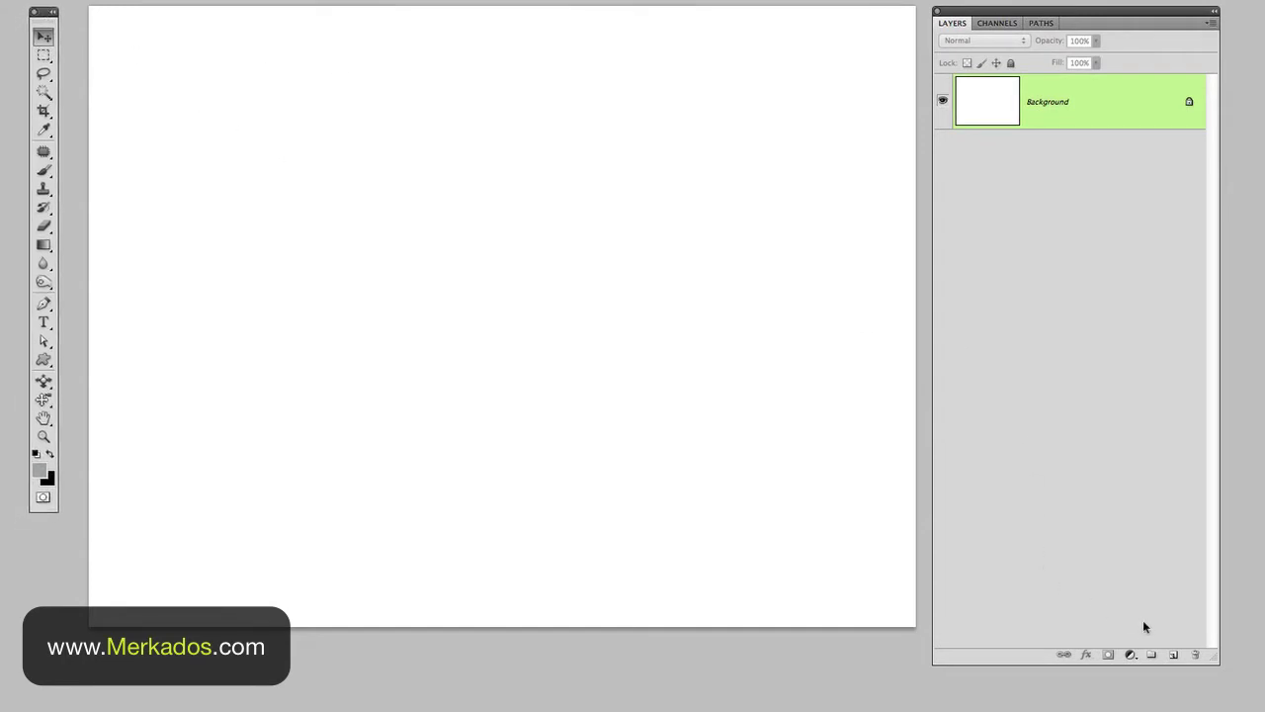
# Add Layer 1 and fill it with solid grey using the Paint Bucket.
pyautogui.click(1173, 655)
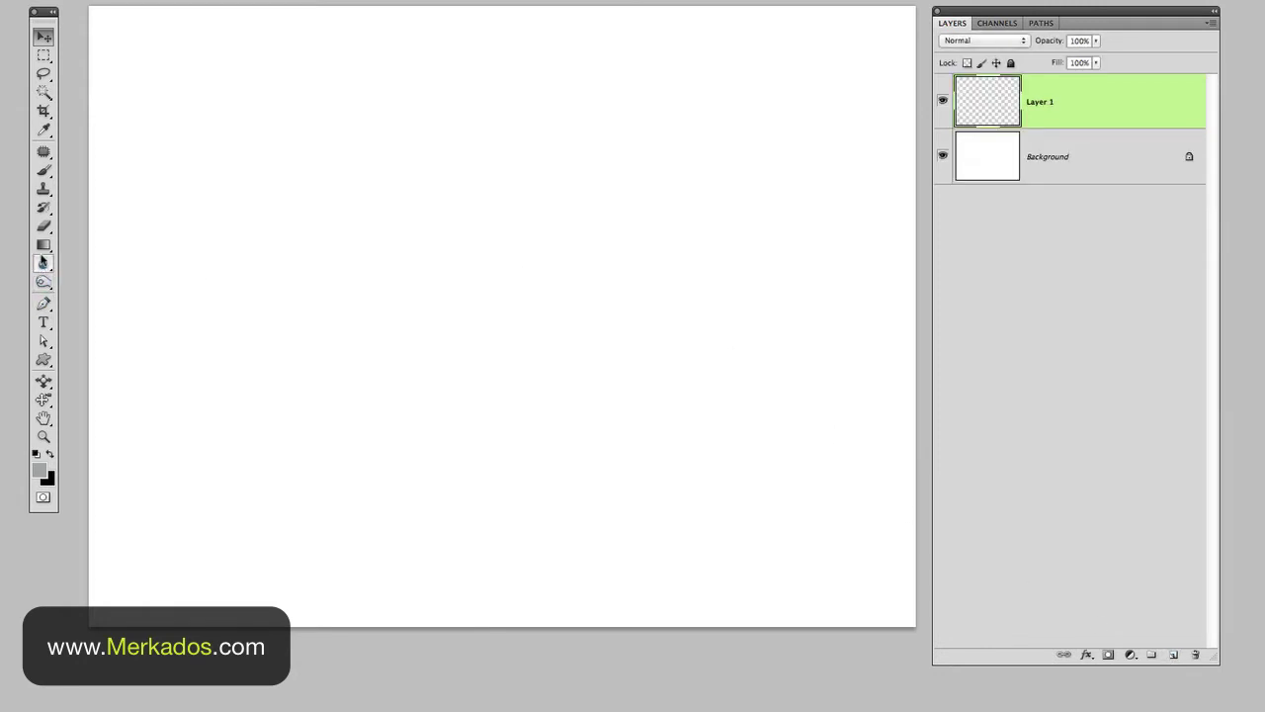
pyautogui.click(44, 246)
pyautogui.moveTo(44, 246); pyautogui.dragTo(91, 259)
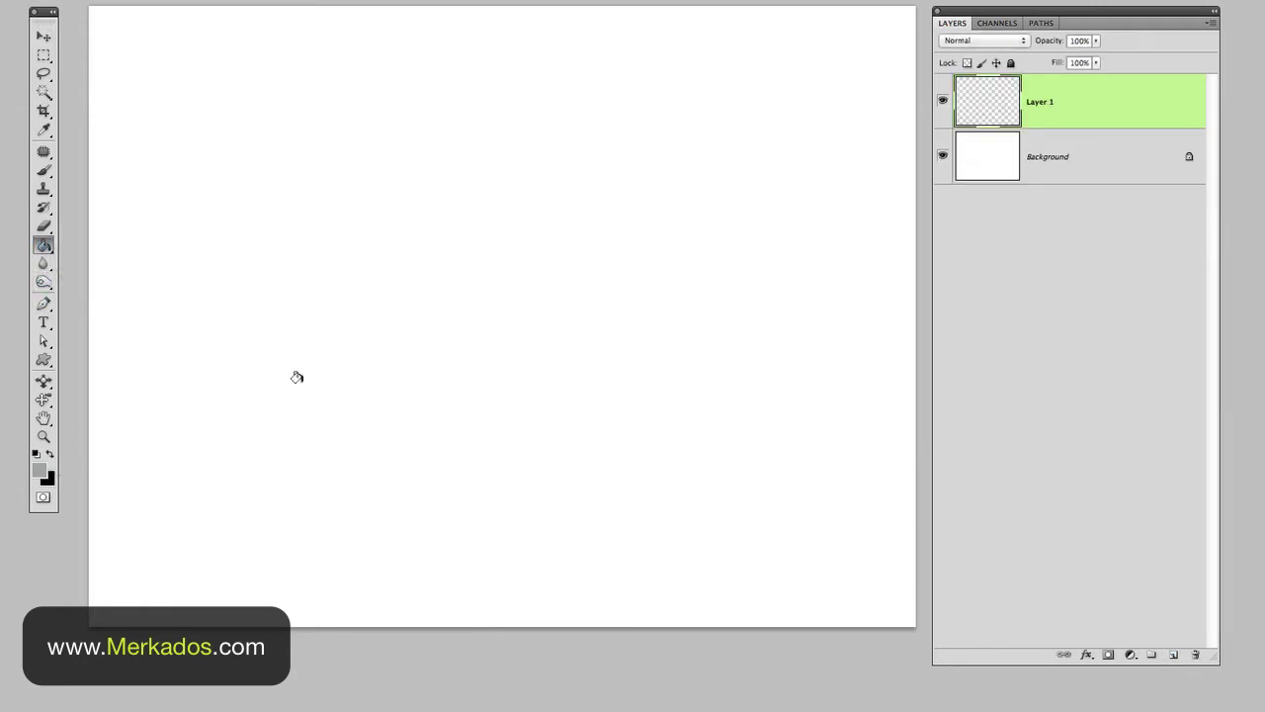
pyautogui.click(558, 268)
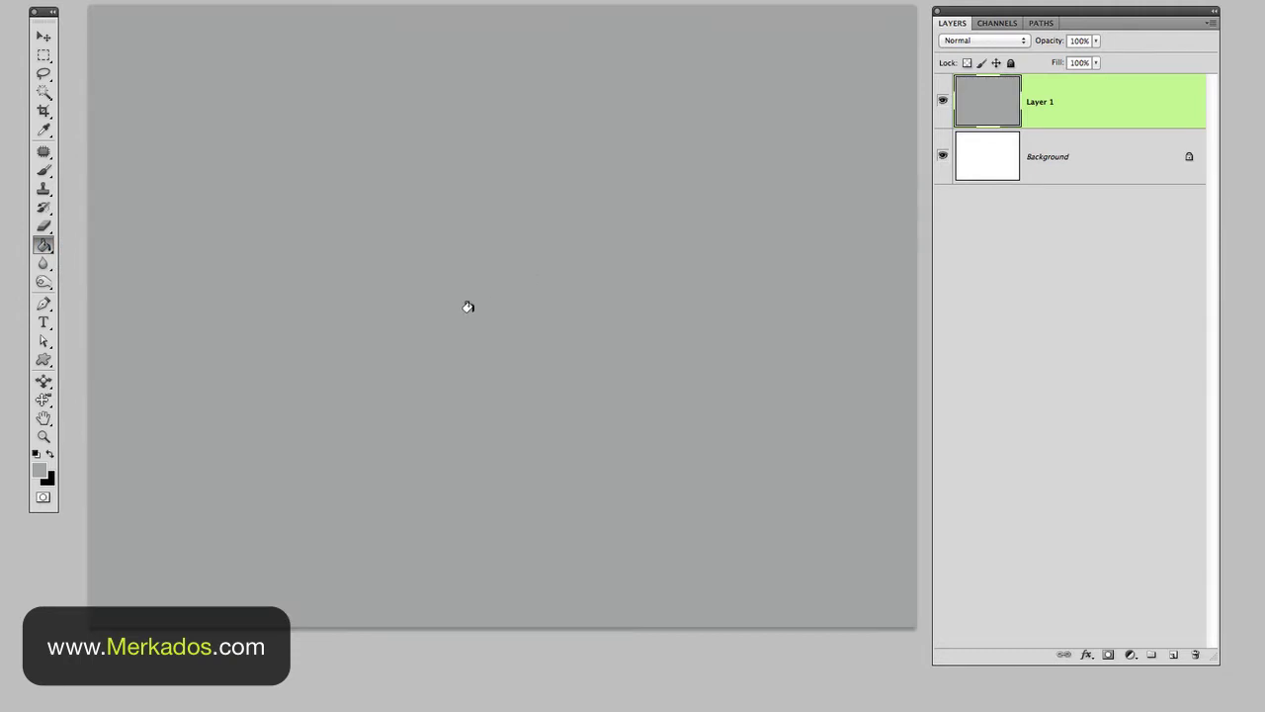
pyautogui.press('v')
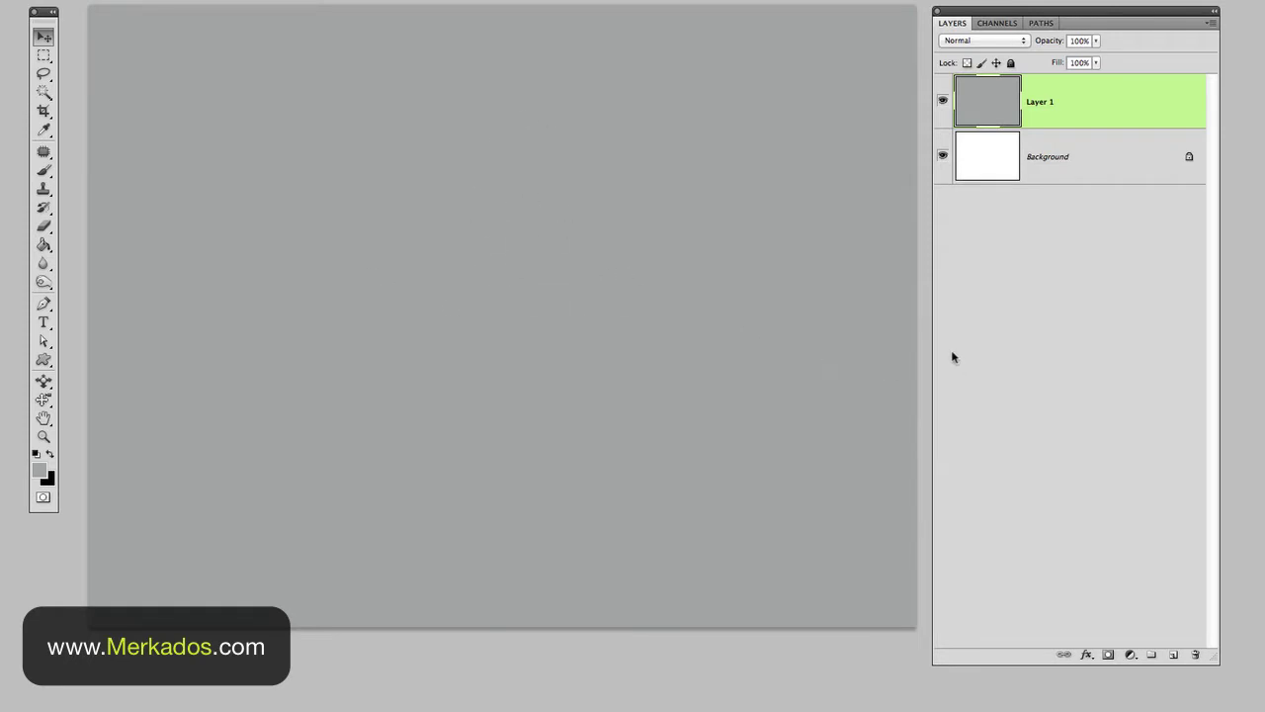
# Add Layer 2 and set up a very large Brush with 0% hardness.
pyautogui.moveTo(1003, 112); pyautogui.dragTo(1177, 657)
pyautogui.click(1175, 657)
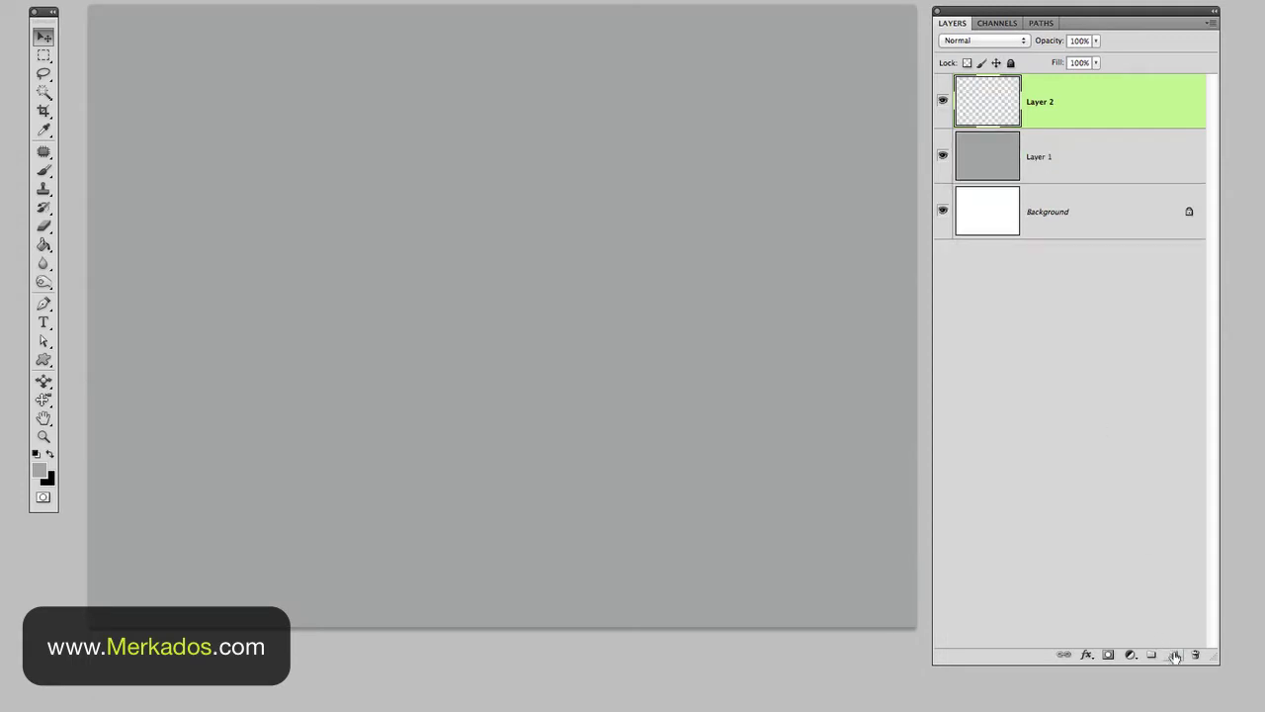
pyautogui.click(44, 170)
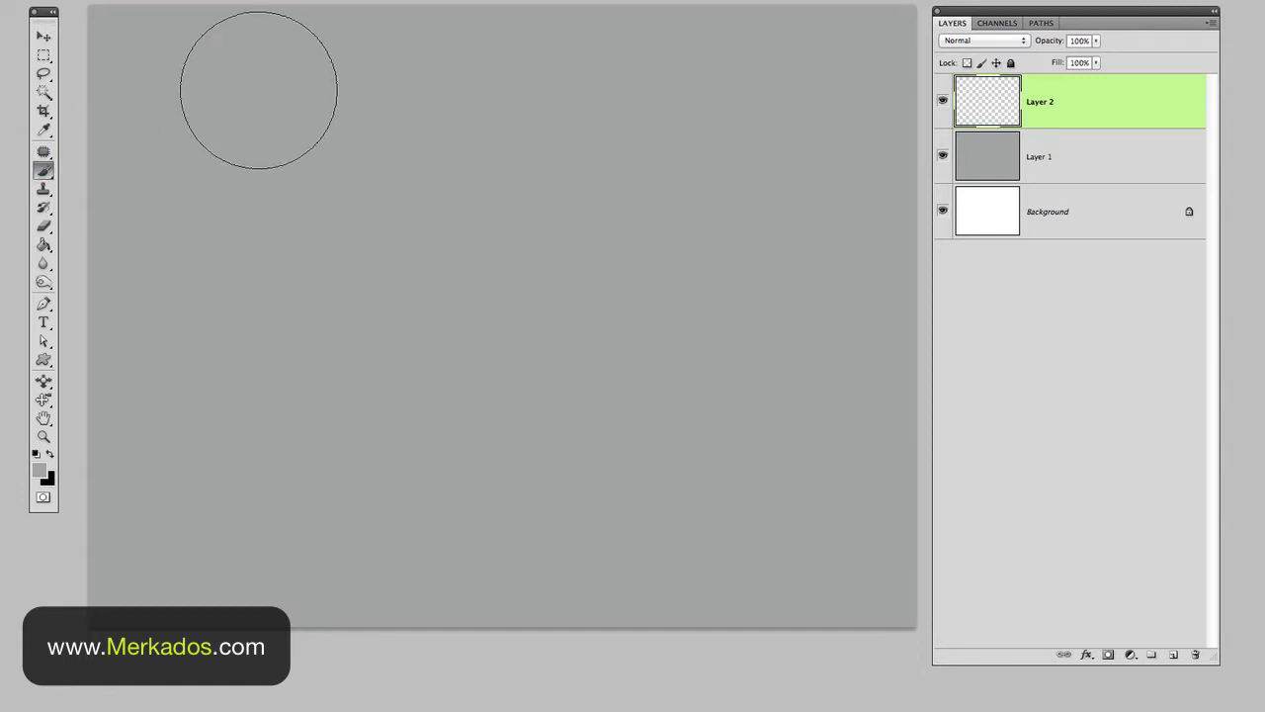
pyautogui.press(']')
pyautogui.press(']')
pyautogui.press(']')
pyautogui.press(']')
pyautogui.press(']')
pyautogui.press(']')
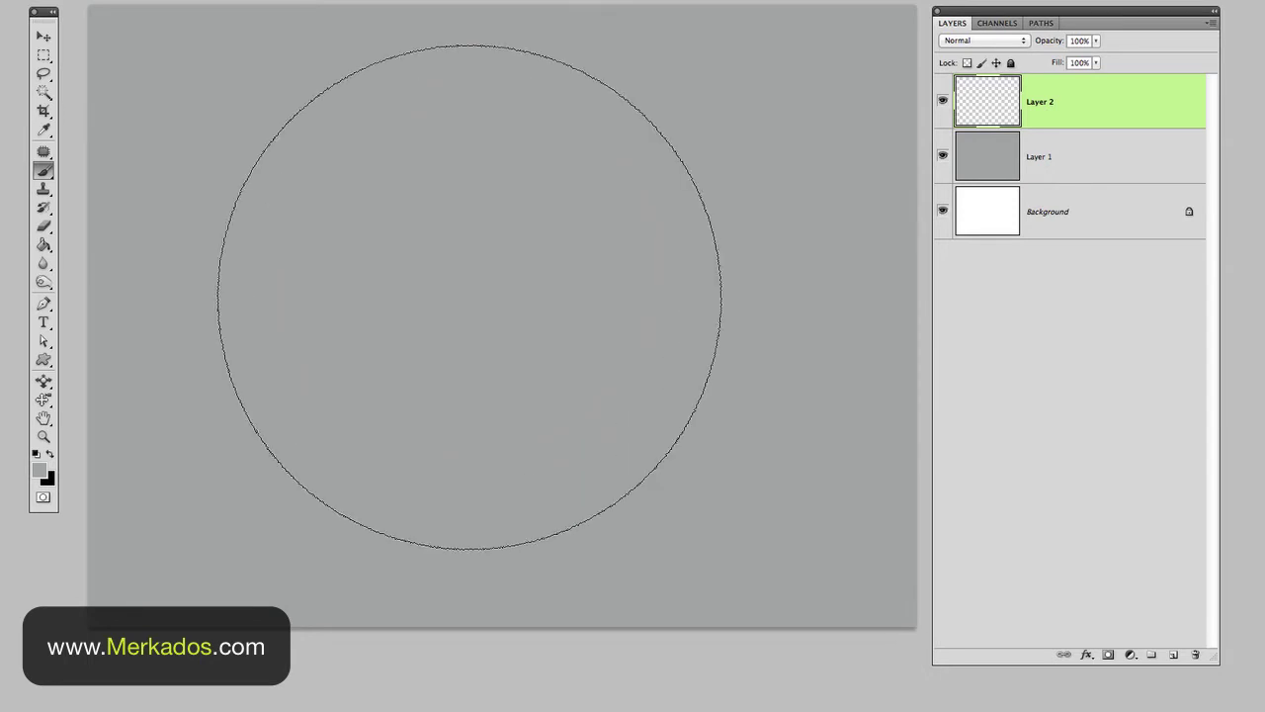
pyautogui.press('[')
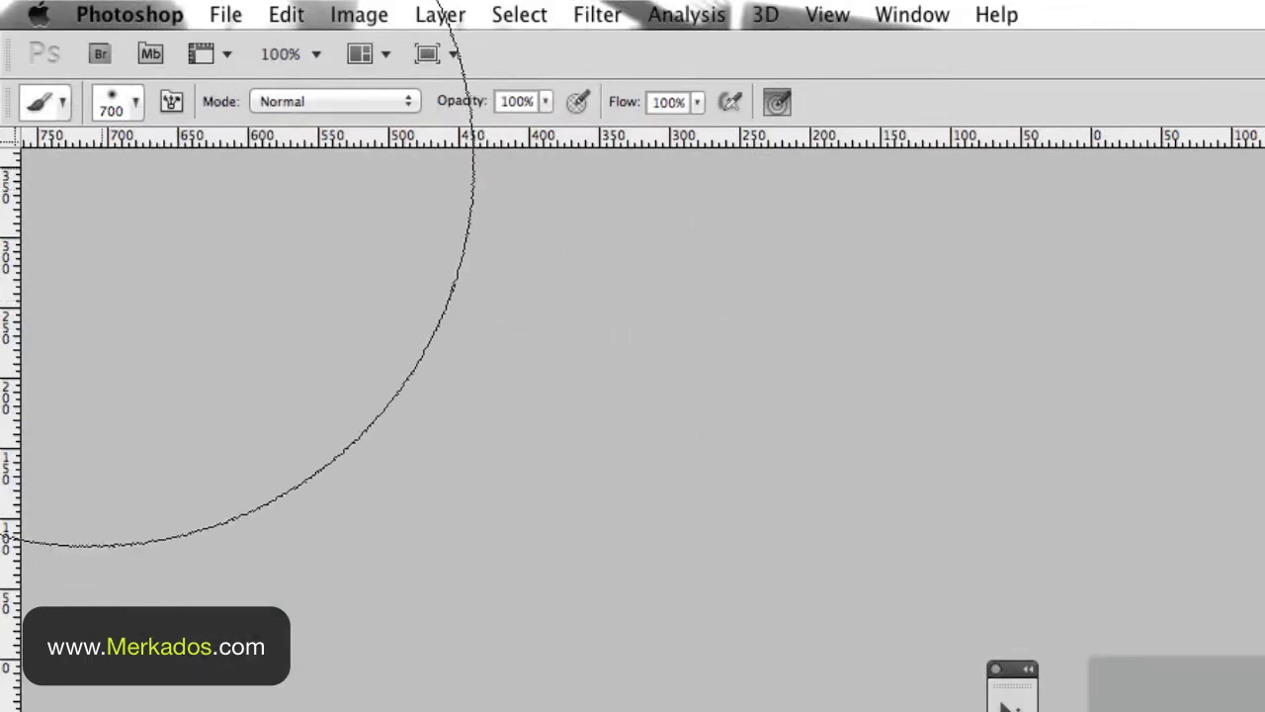
pyautogui.click(111, 103)
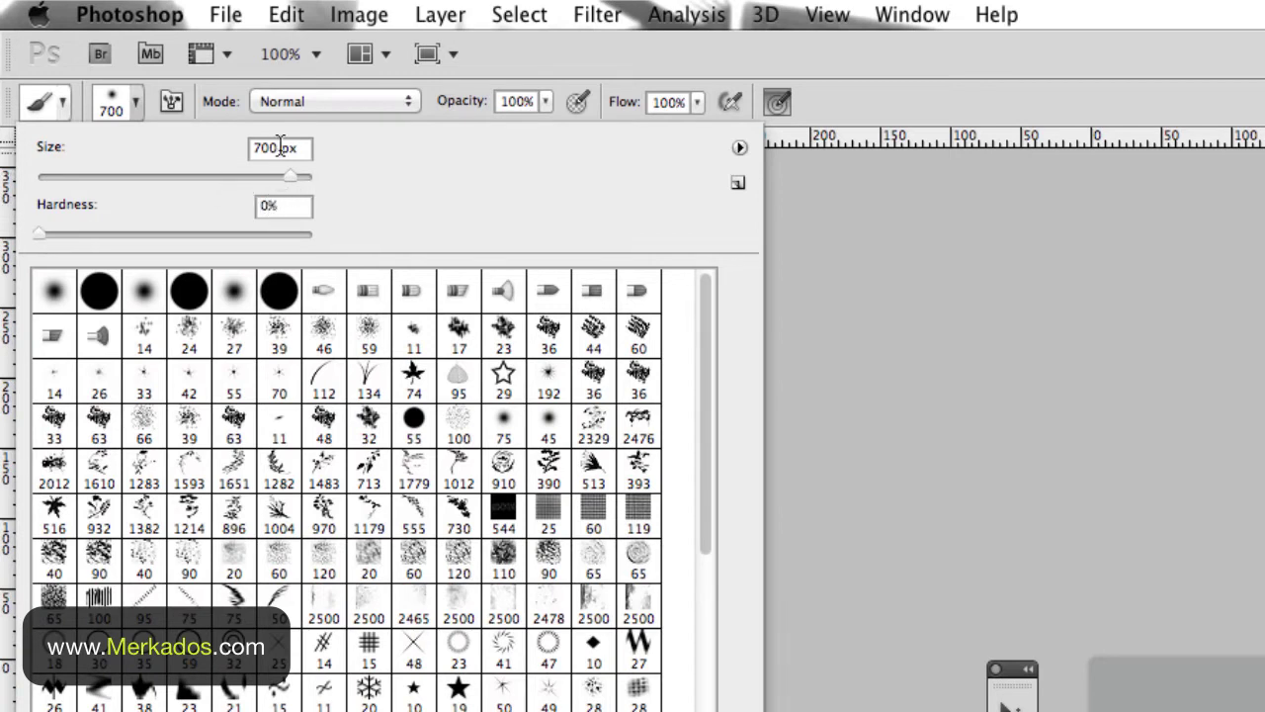
pyautogui.press('Return')
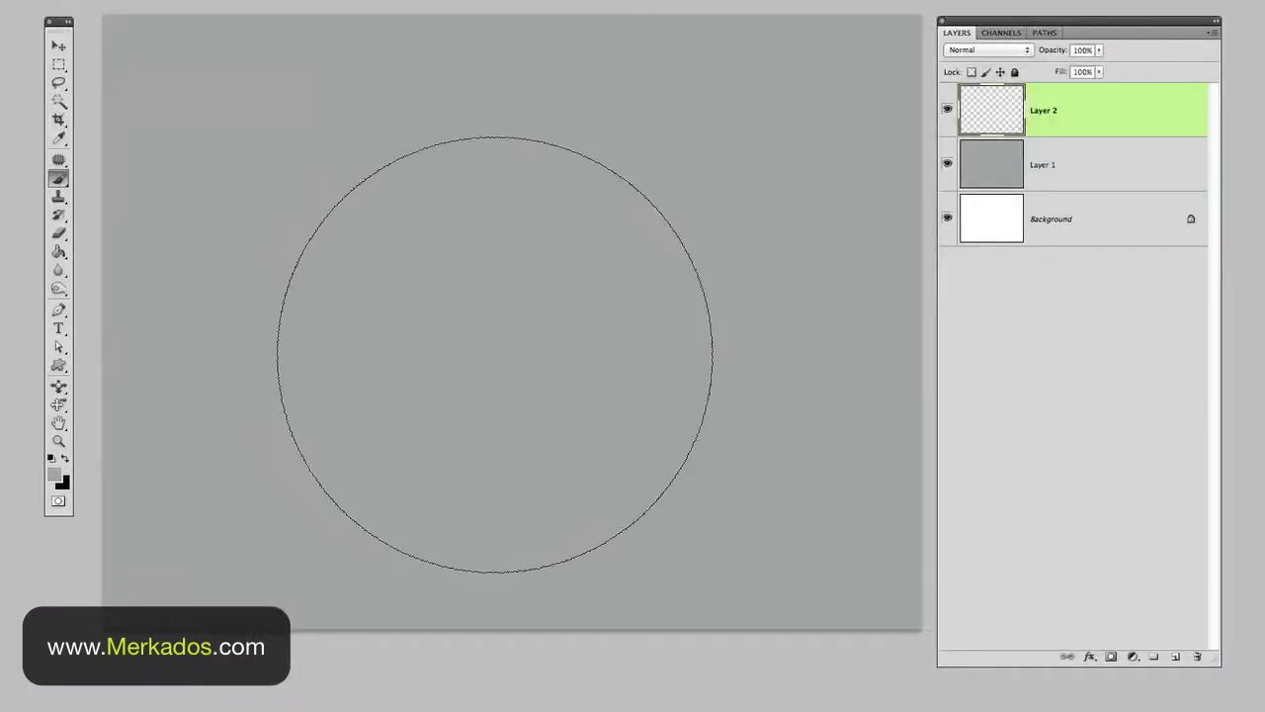
pyautogui.press('[')
pyautogui.press('[')
pyautogui.press('[')
pyautogui.press('[')
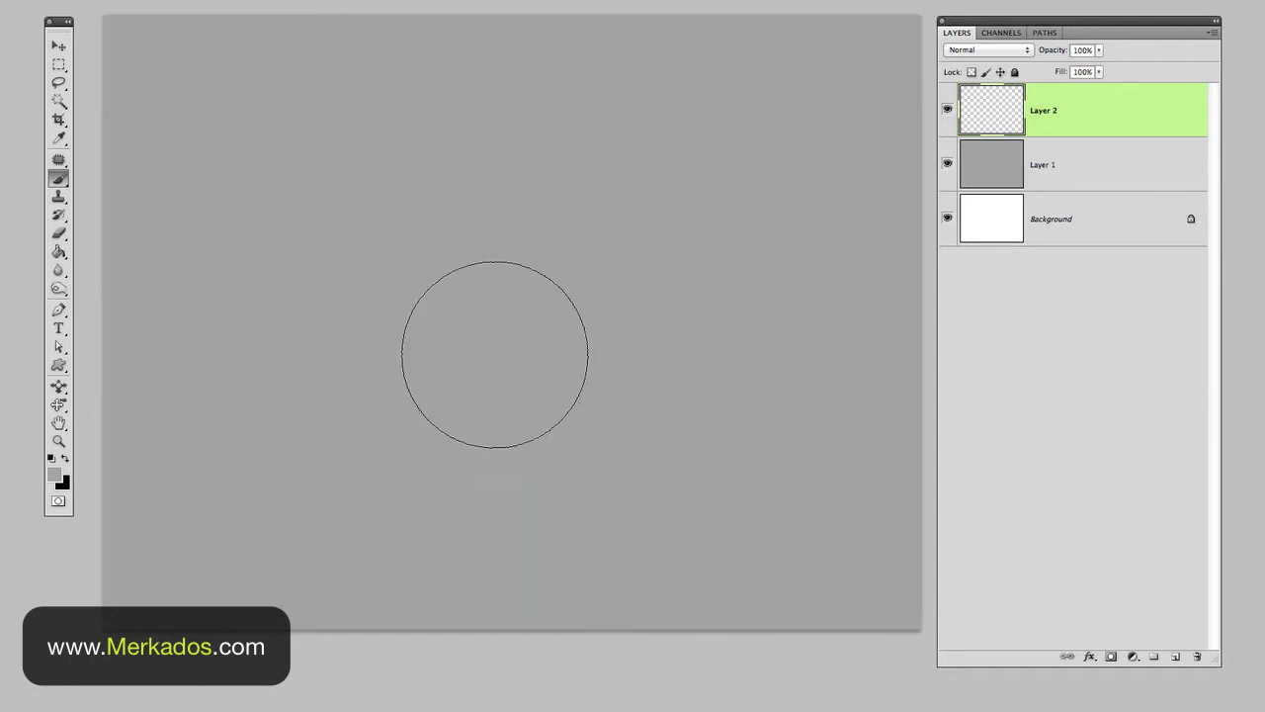
pyautogui.press('[')
pyautogui.press('[')
pyautogui.press('[')
pyautogui.press('[')
pyautogui.press(']')
pyautogui.press(']')
pyautogui.press(']')
pyautogui.press(']')
pyautogui.press(']')
pyautogui.press(']')
pyautogui.press(']')
pyautogui.press(']')
pyautogui.press(']')
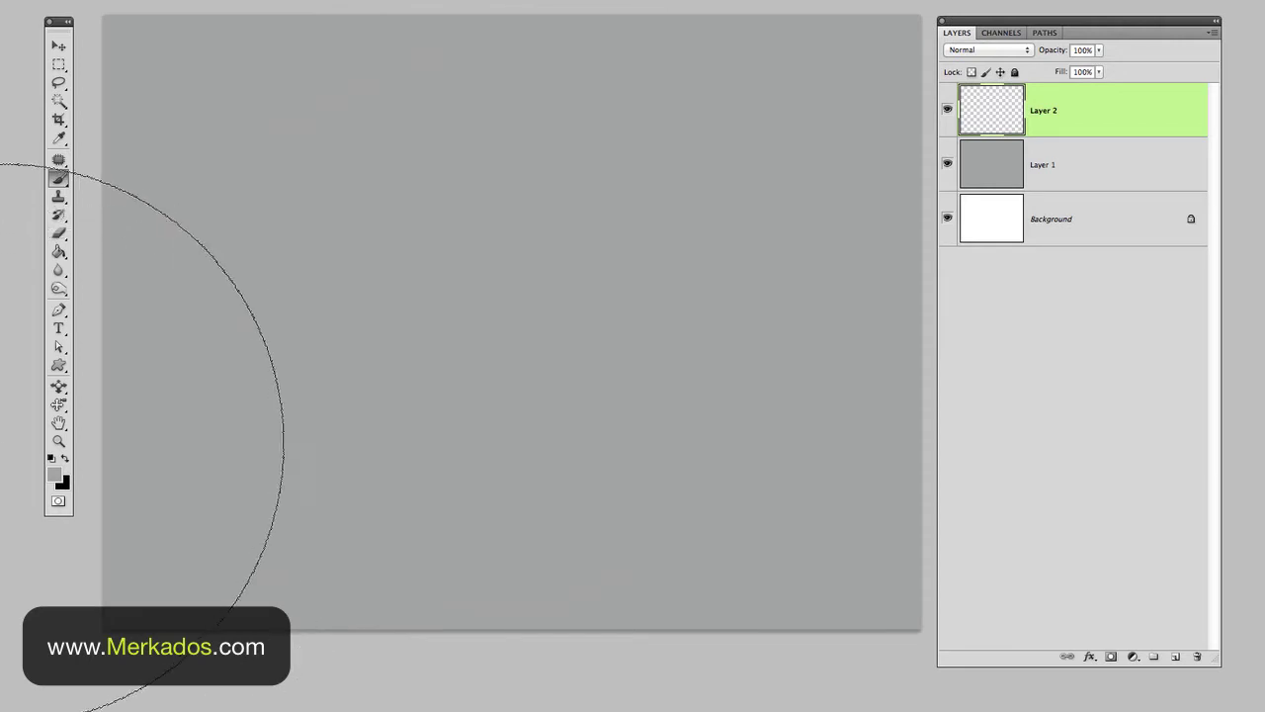
# Set the foreground to white and paint a soft glow at the canvas centre.
pyautogui.click(54, 475)
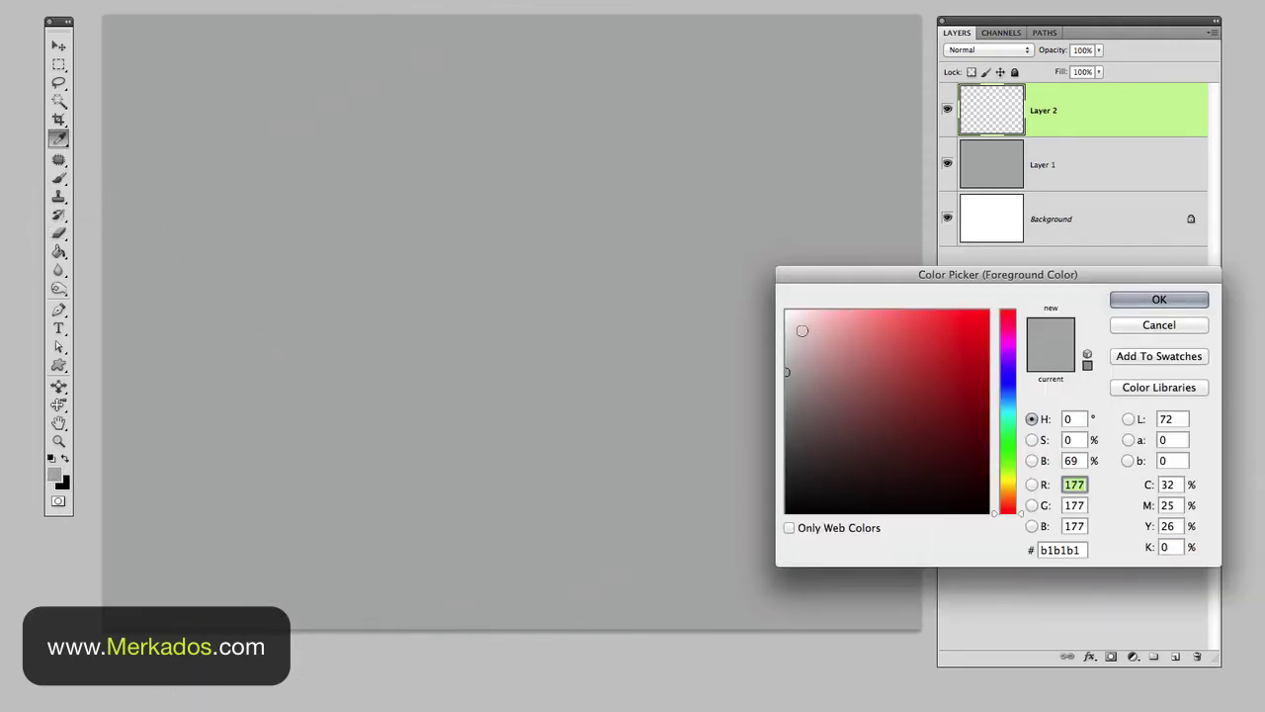
pyautogui.moveTo(799, 330); pyautogui.dragTo(785, 309)
pyautogui.click(1157, 300)
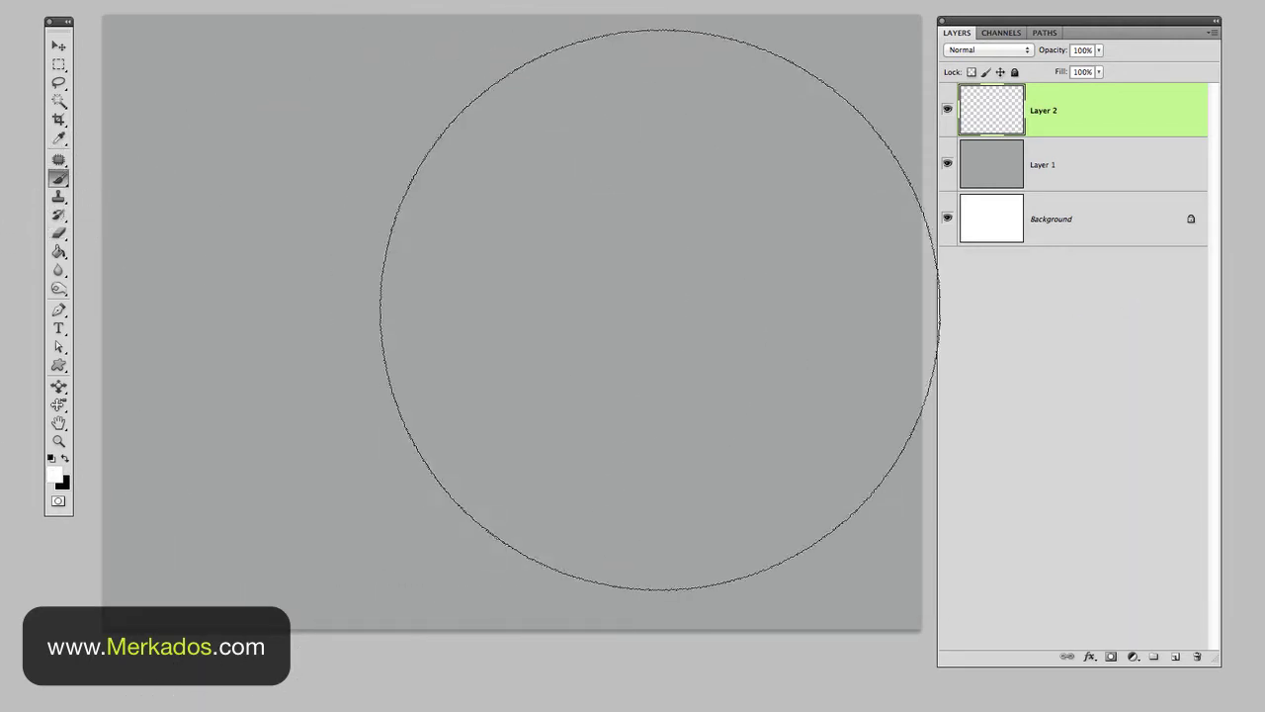
pyautogui.click(537, 316)
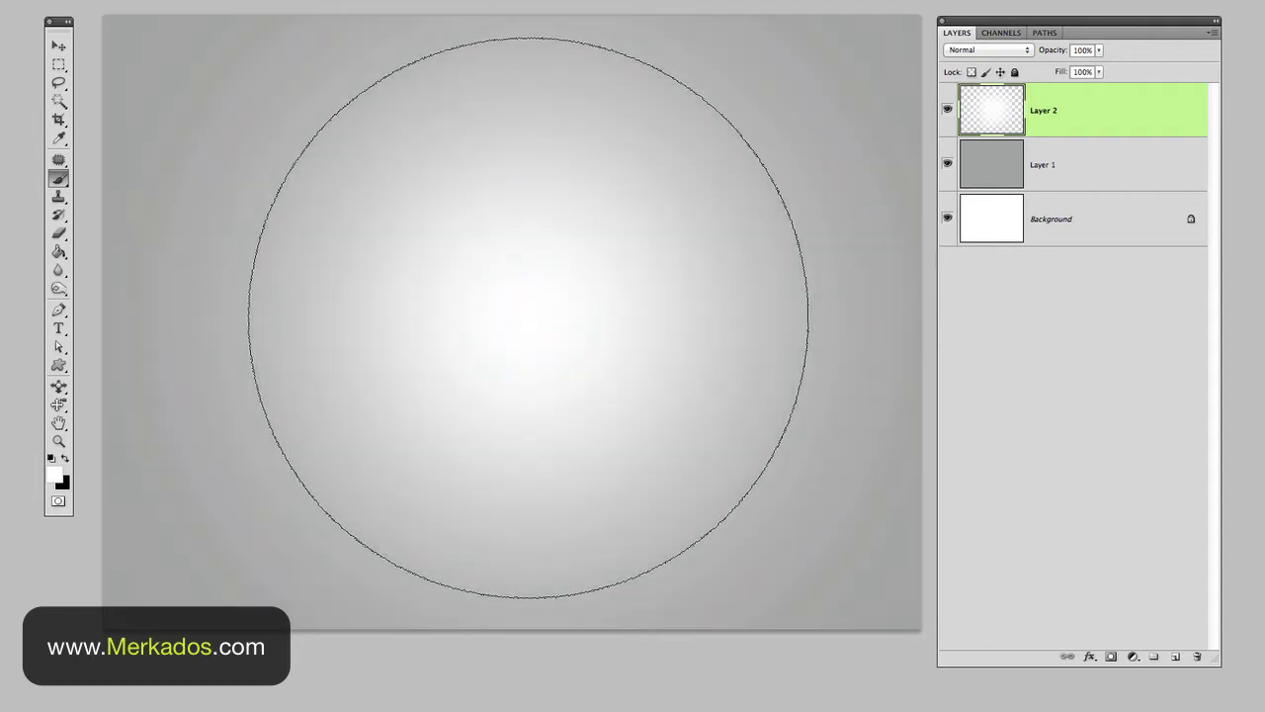
pyautogui.press('v')
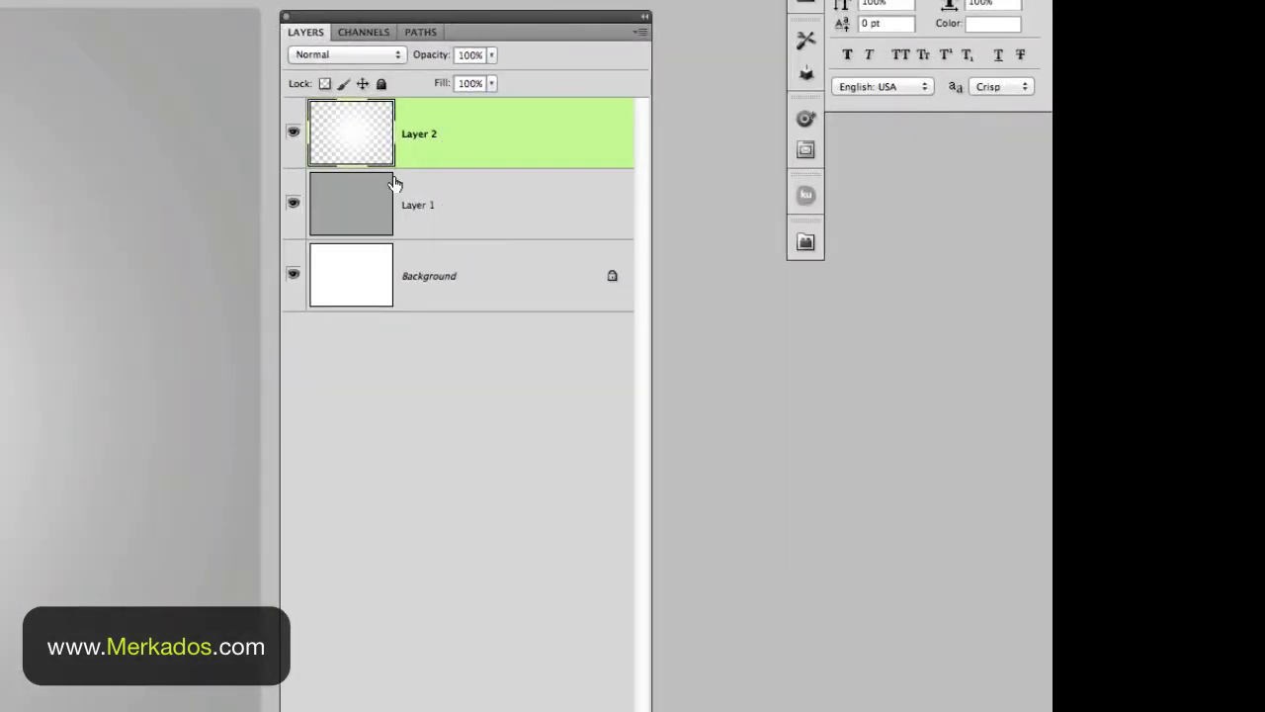
# Merge Layer 1 and Layer 2 into a single Layer 2.
pyautogui.keyDown('shift'); pyautogui.click(462, 210); pyautogui.keyUp('shift')
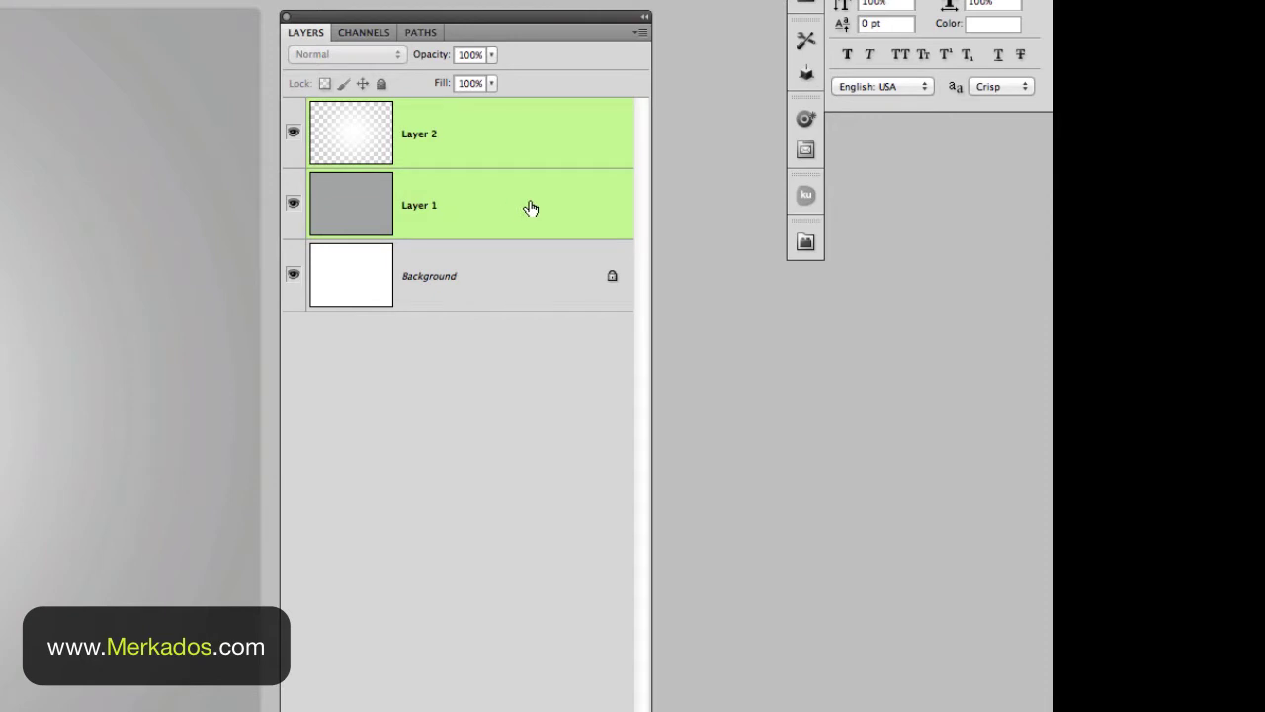
pyautogui.rightClick(521, 206)
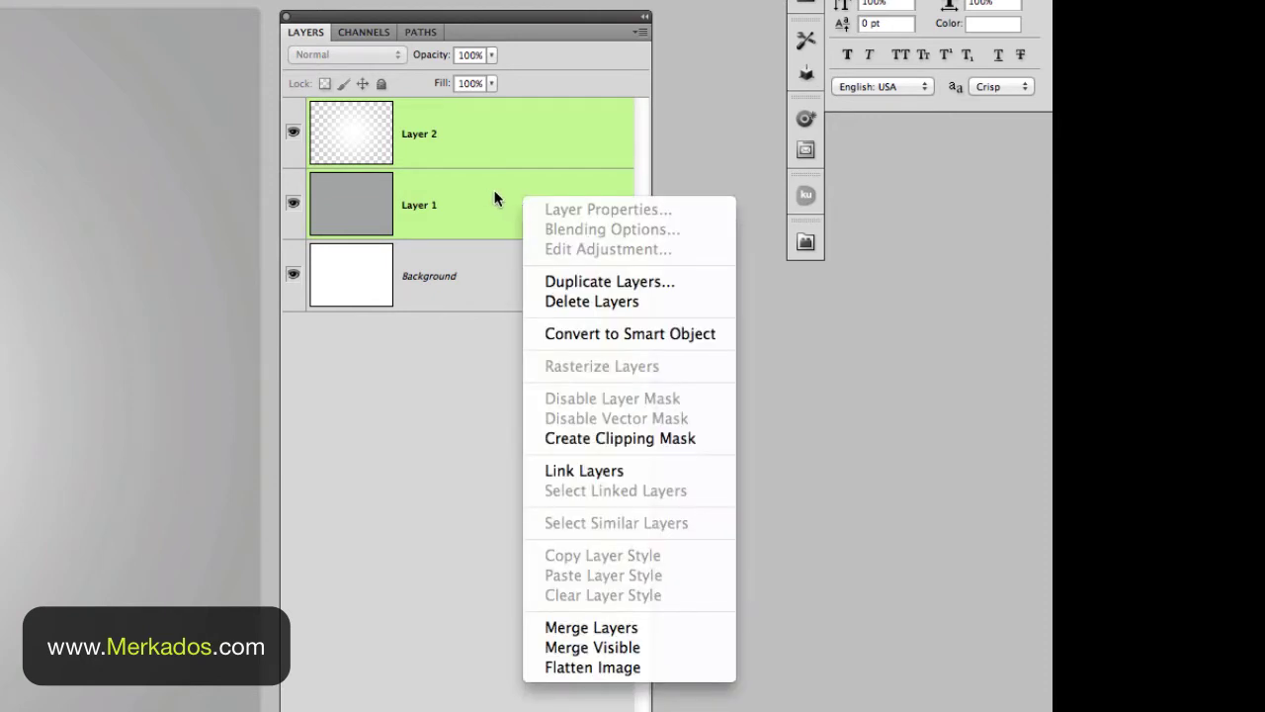
pyautogui.click(583, 629)
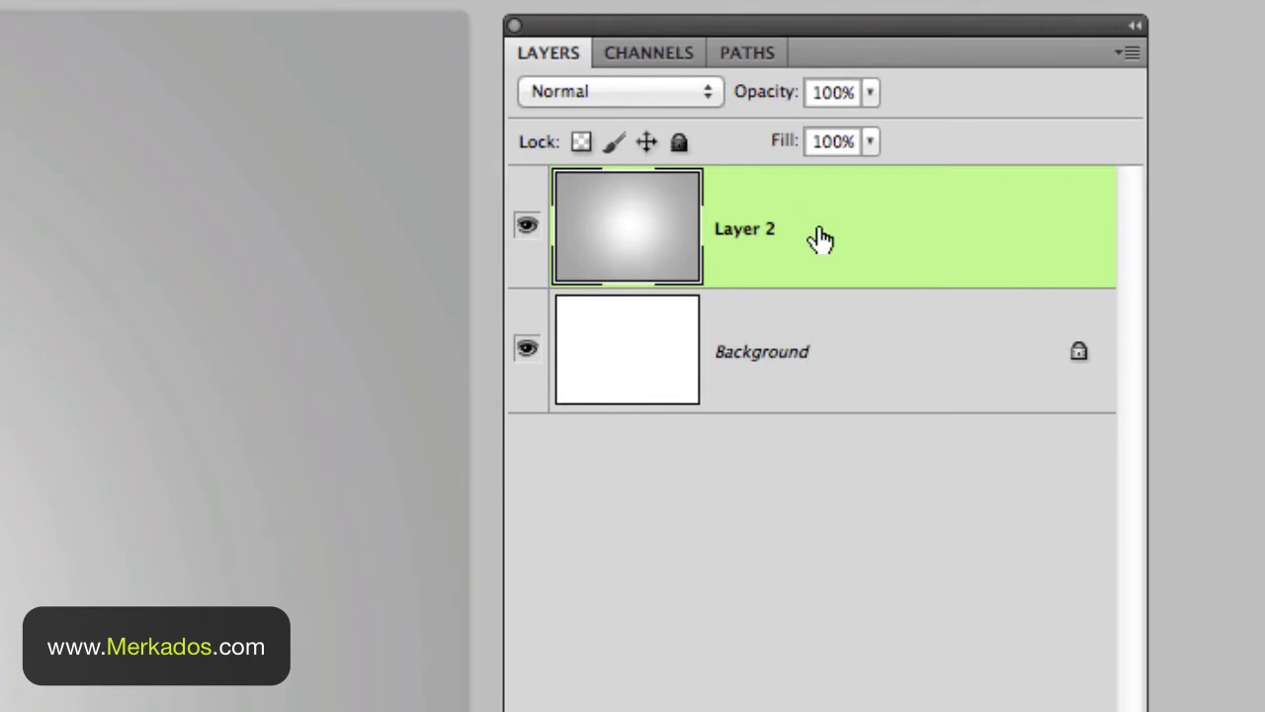
# Duplicate Layer 2 as Layer 2 copy, then reselect Layer 2.
pyautogui.moveTo(821, 235); pyautogui.dragTo(821, 252)
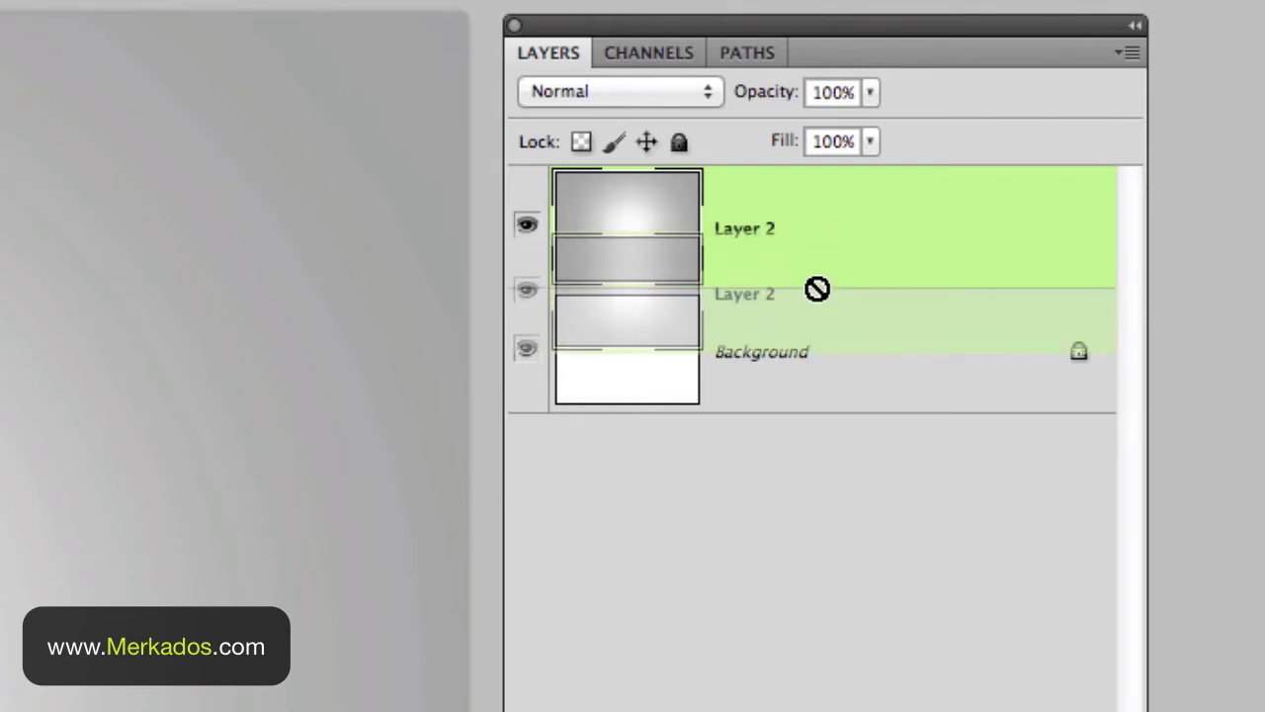
pyautogui.moveTo(817, 288); pyautogui.dragTo(819, 282)
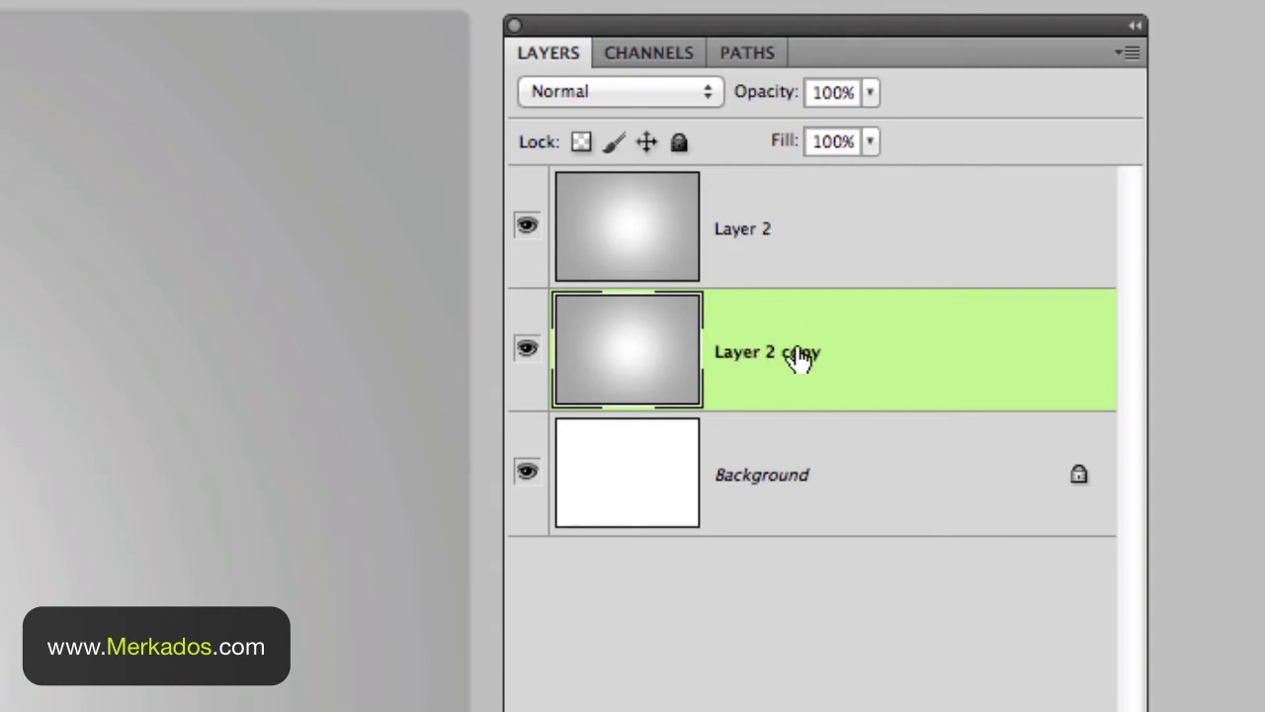
pyautogui.click(690, 272)
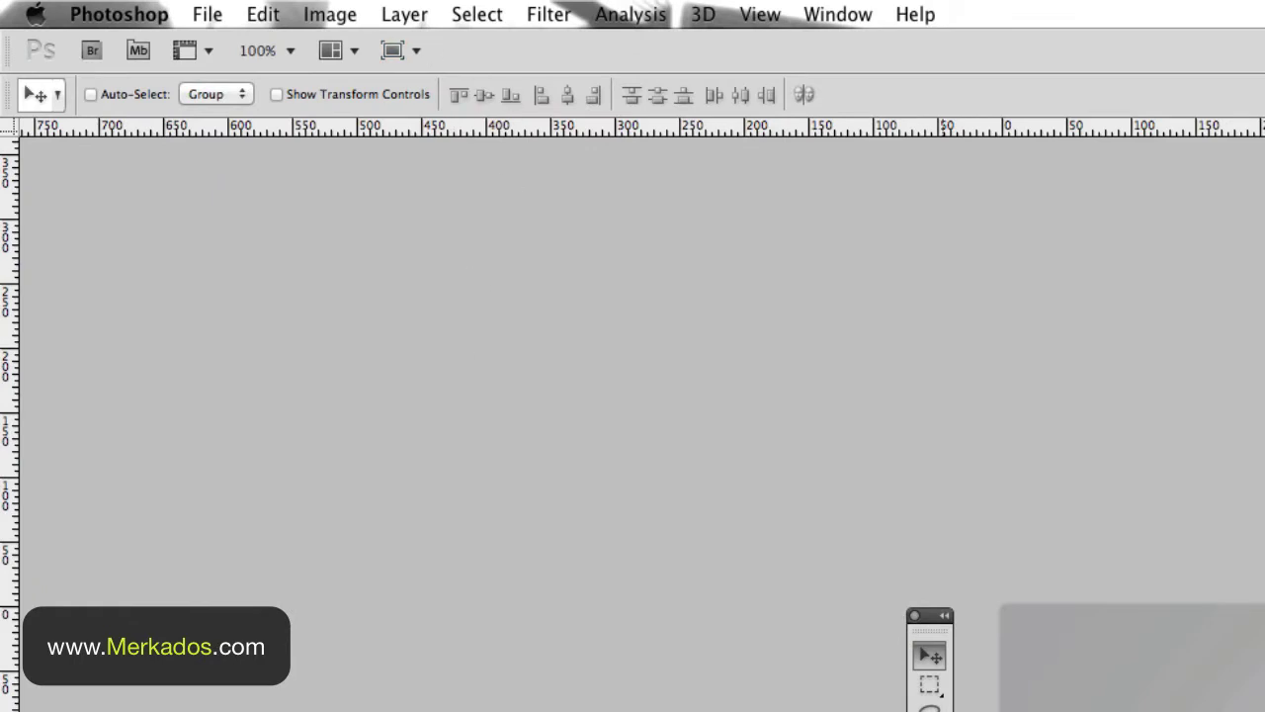
# Scale Layer 2 down from the top so its glow covers only the lower canvas.
pyautogui.click(259, 18)
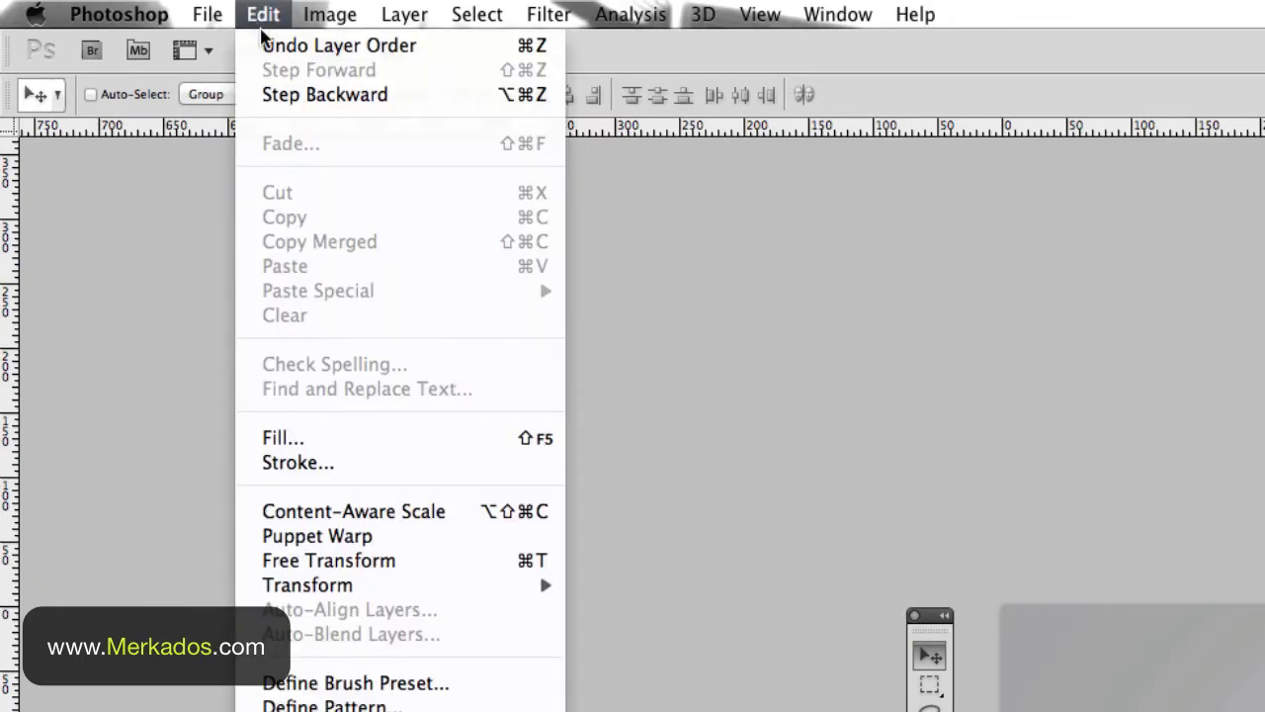
pyautogui.moveTo(373, 587)
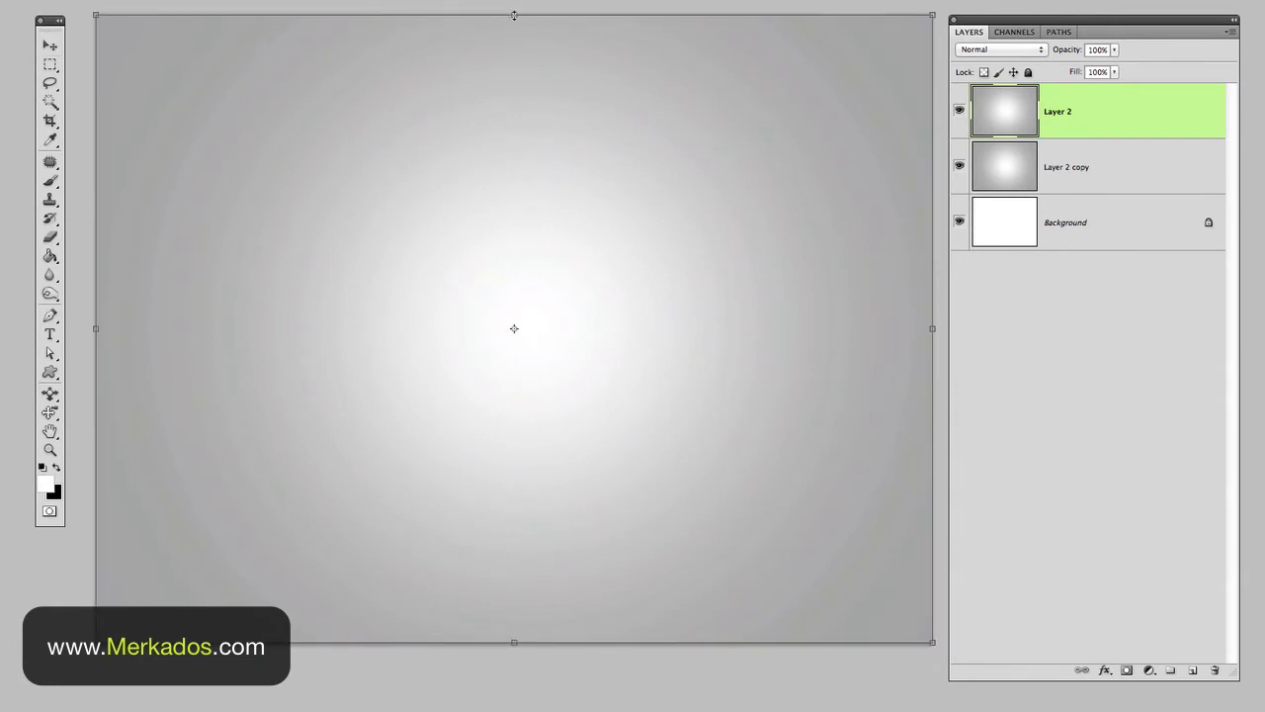
pyautogui.moveTo(514, 15); pyautogui.dragTo(542, 484)
pyautogui.press('Return')
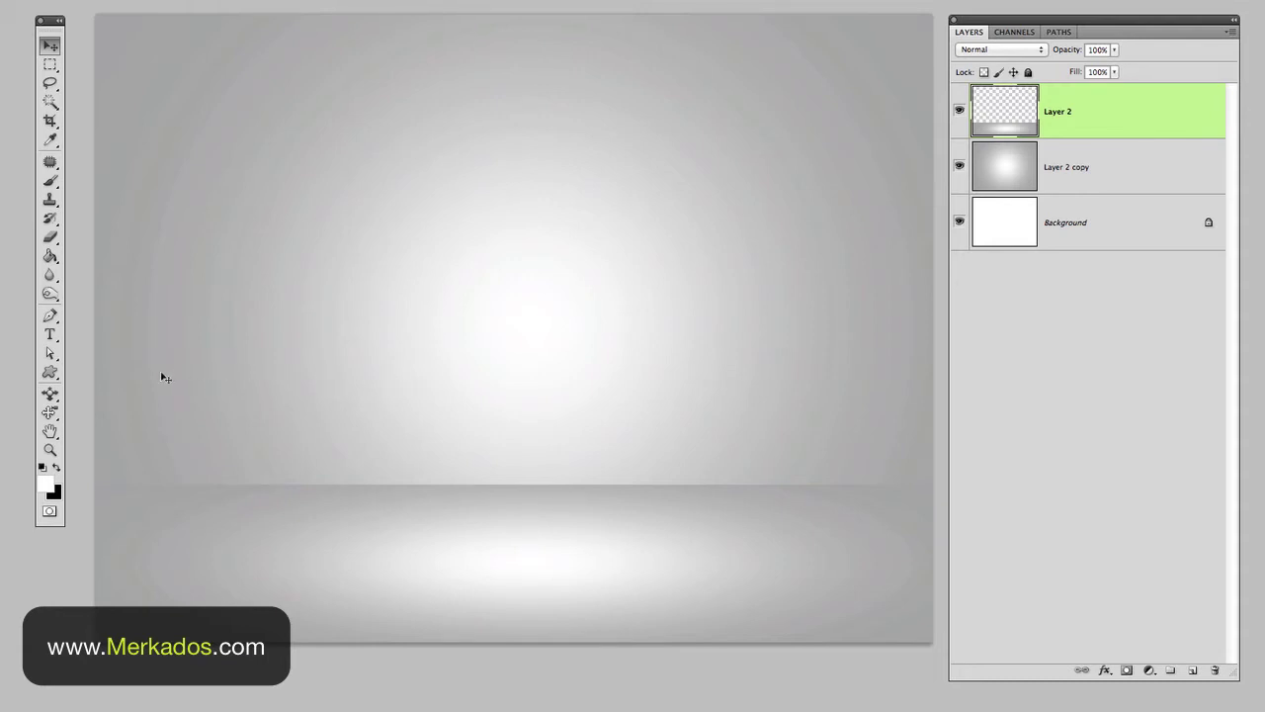
# Draw the car preset from the Custom Shape picker near the canvas centre.
pyautogui.click(50, 374)
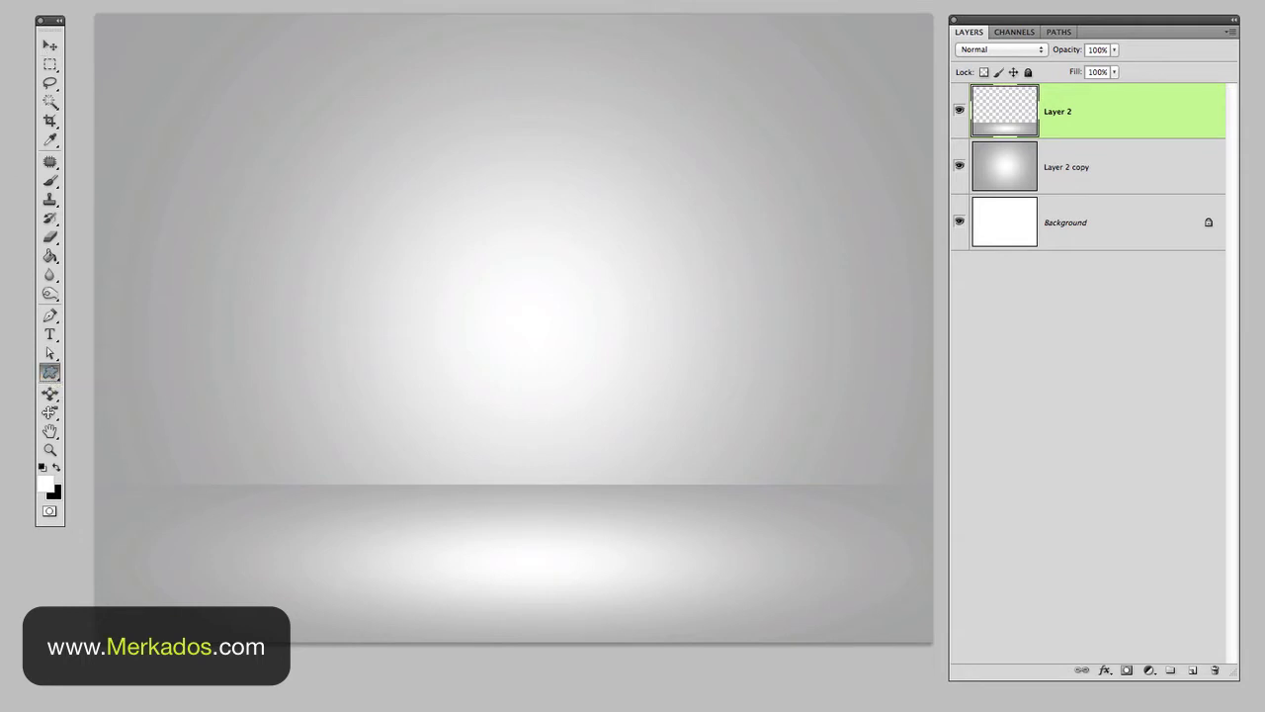
pyautogui.click(385, 72)
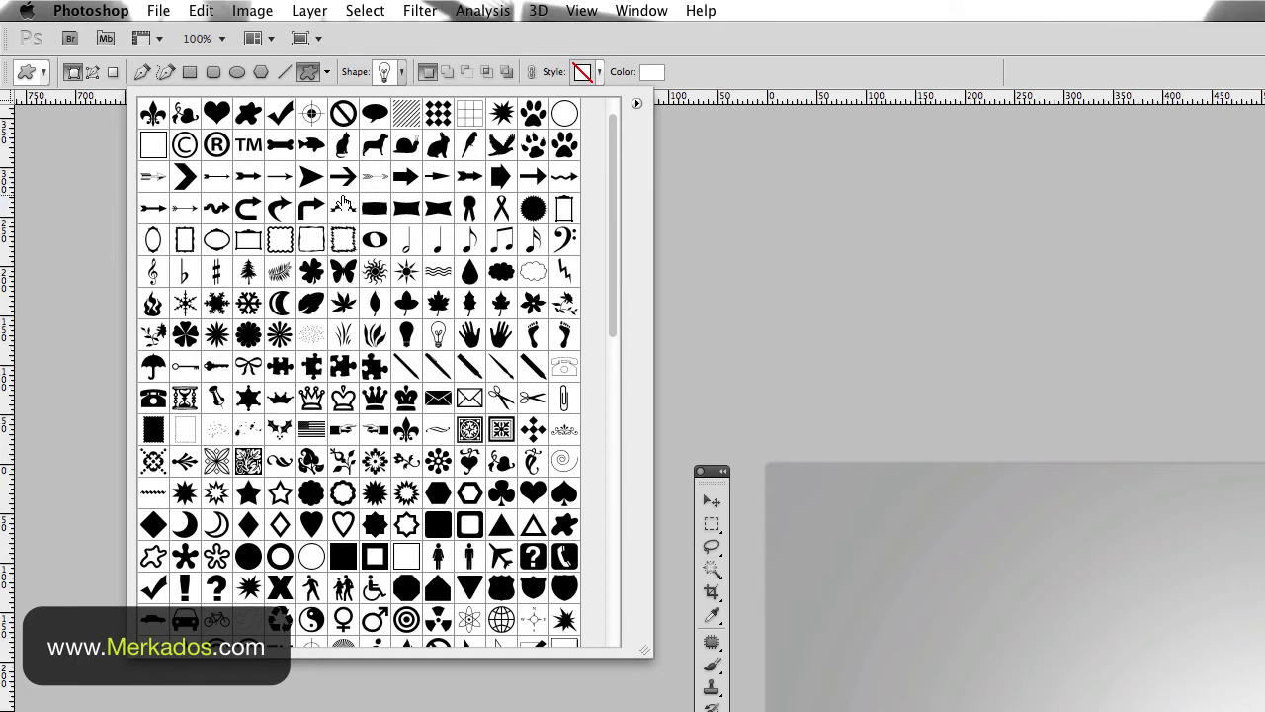
pyautogui.scroll(-2, 413, 339)
pyautogui.scroll(-1, 382, 360)
pyautogui.scroll(-2, 382, 360)
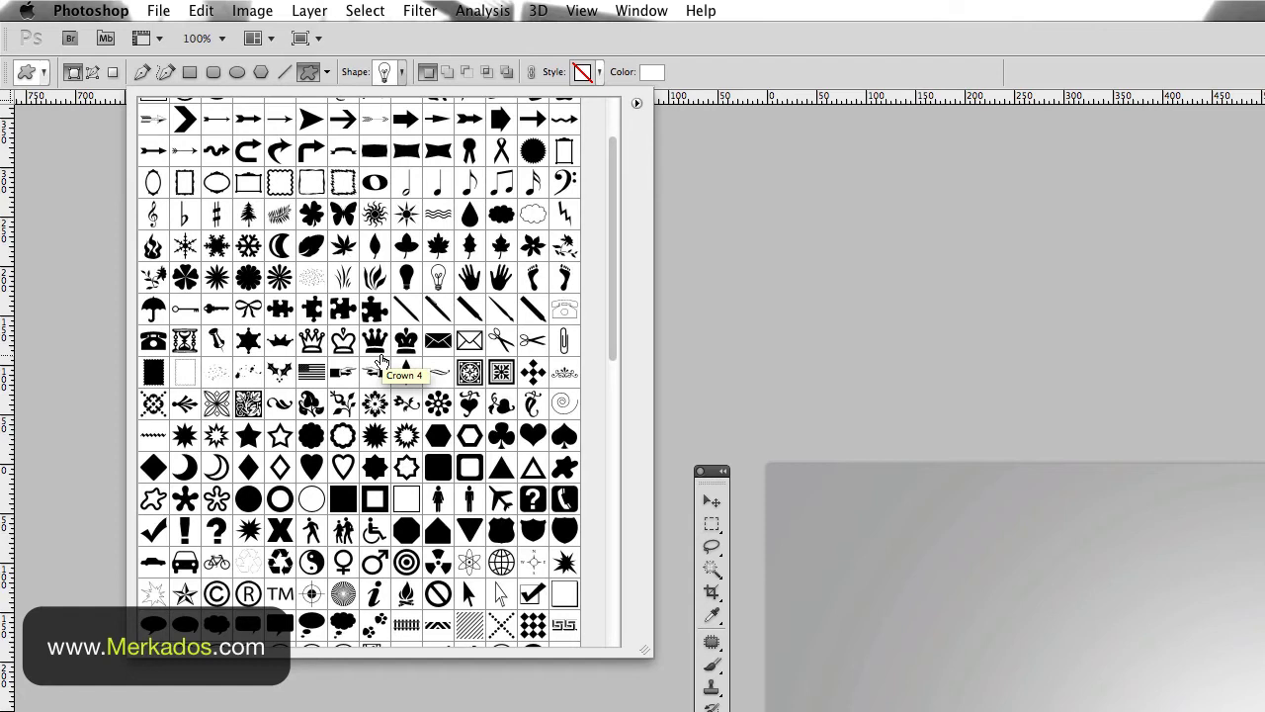
pyautogui.click(187, 562)
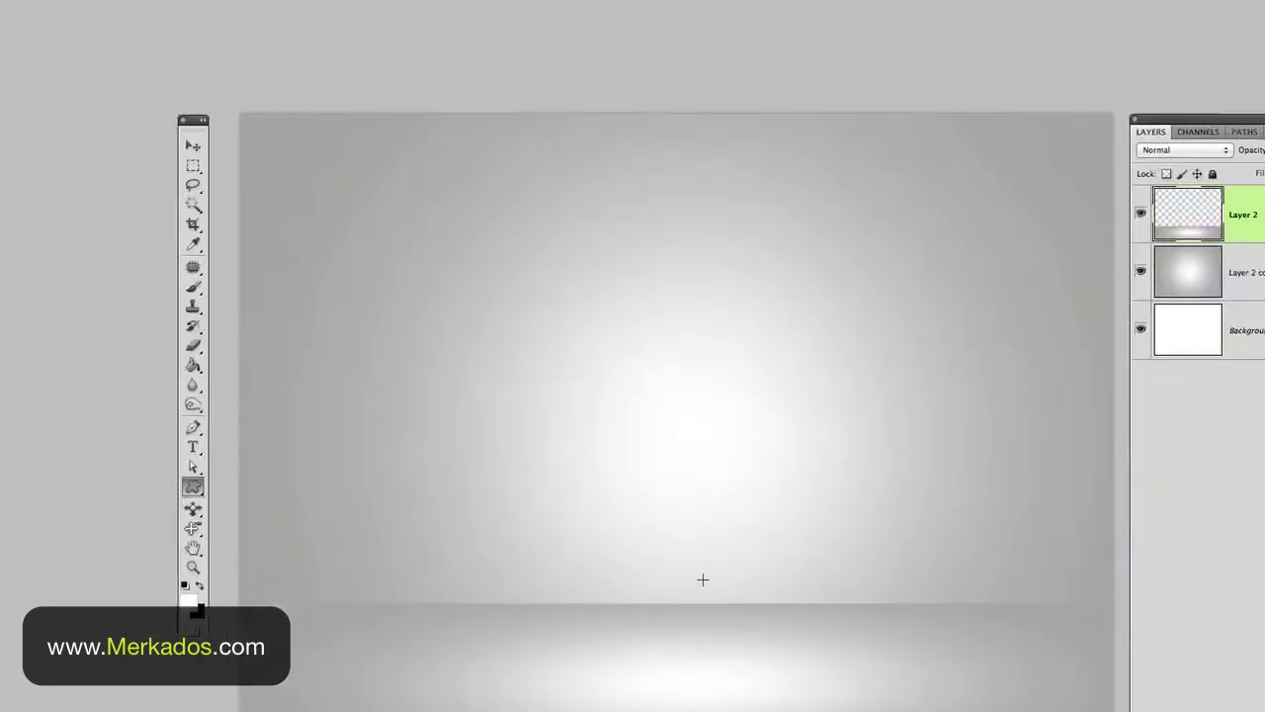
pyautogui.moveTo(404, 364); pyautogui.dragTo(670, 522)
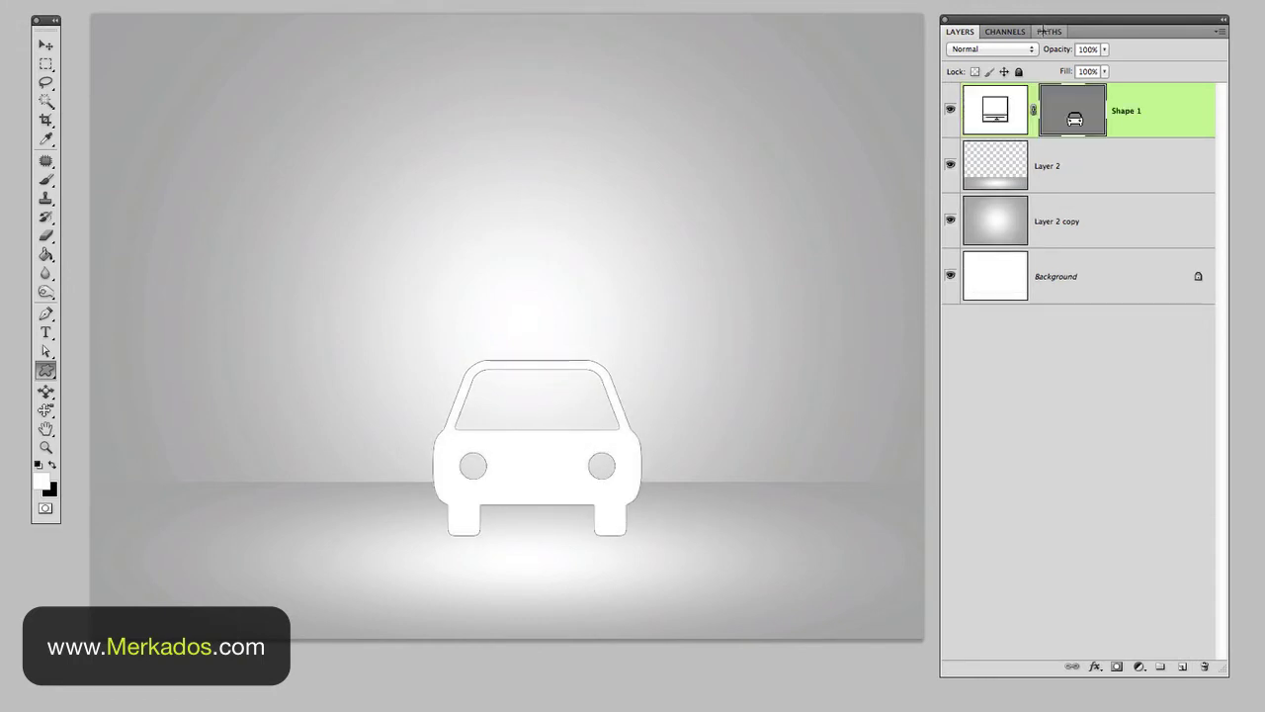
# Fill the car shape with dark red 520a0a and nudge it slightly down.
pyautogui.doubleClick(996, 112)
pyautogui.moveTo(941, 281); pyautogui.dragTo(905, 254)
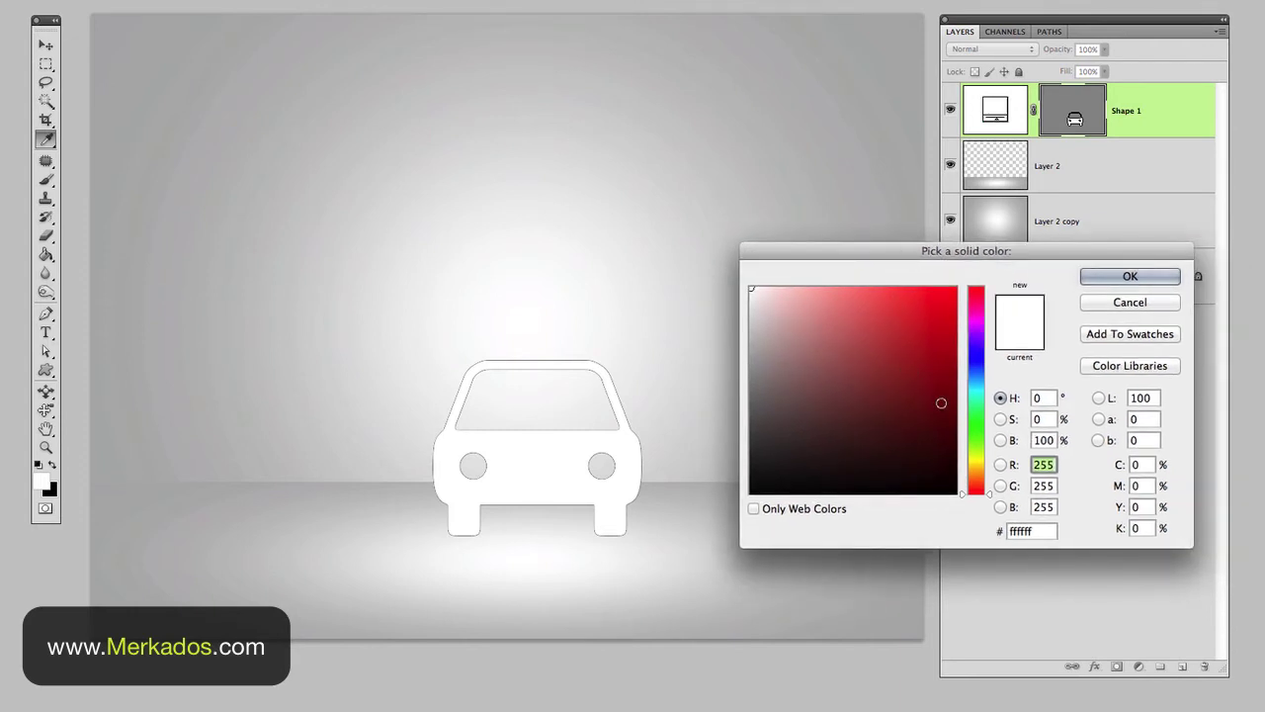
pyautogui.moveTo(942, 402); pyautogui.dragTo(935, 424)
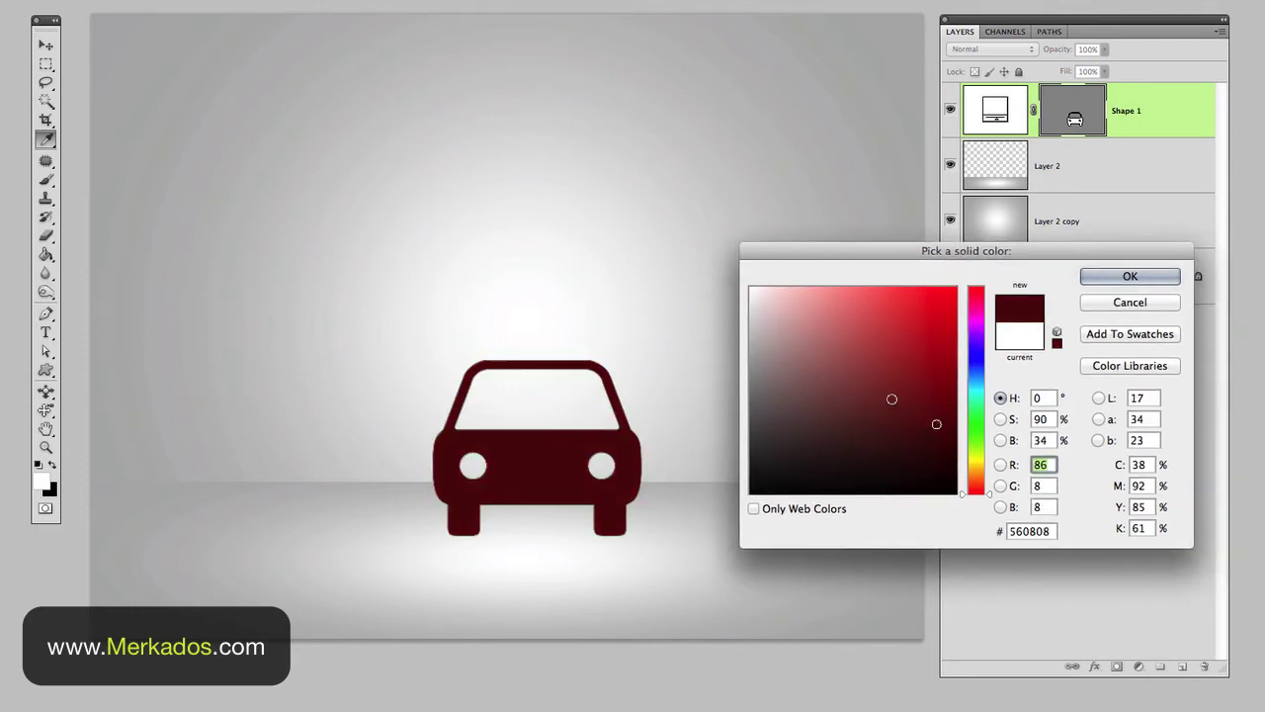
pyautogui.click(929, 428)
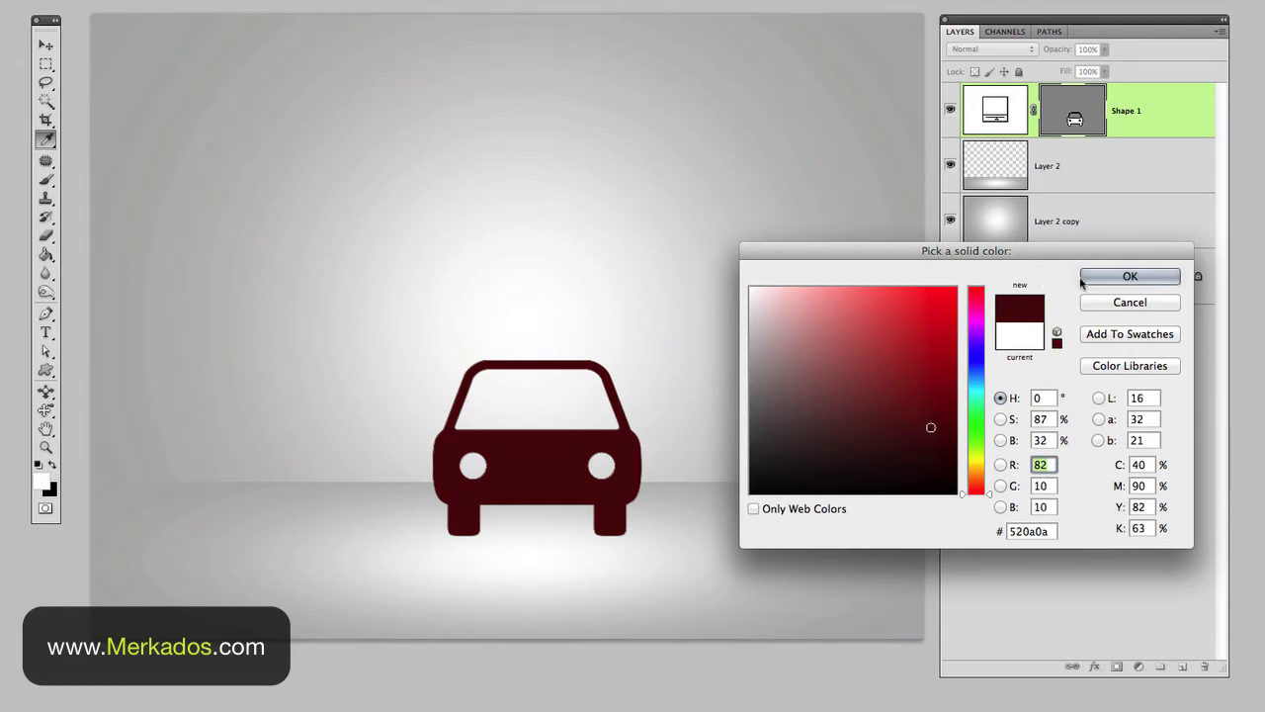
pyautogui.click(1119, 274)
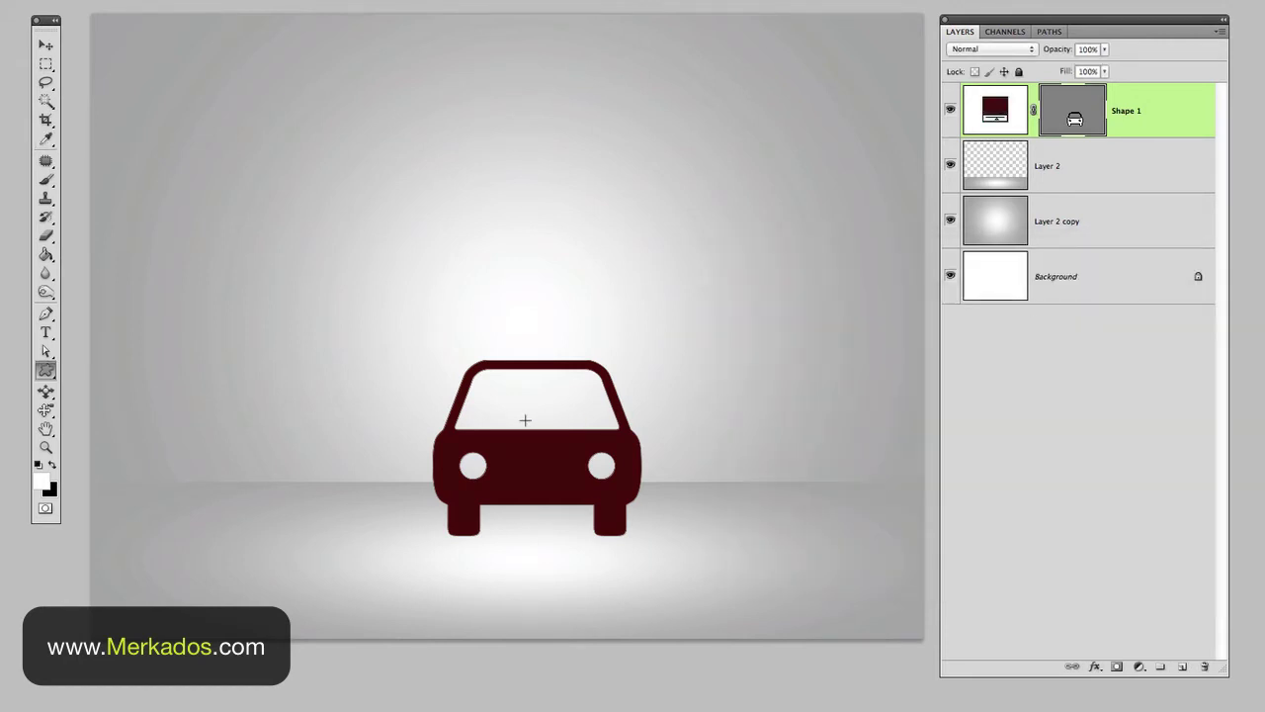
pyautogui.press('v')
pyautogui.moveTo(532, 456); pyautogui.dragTo(537, 481)
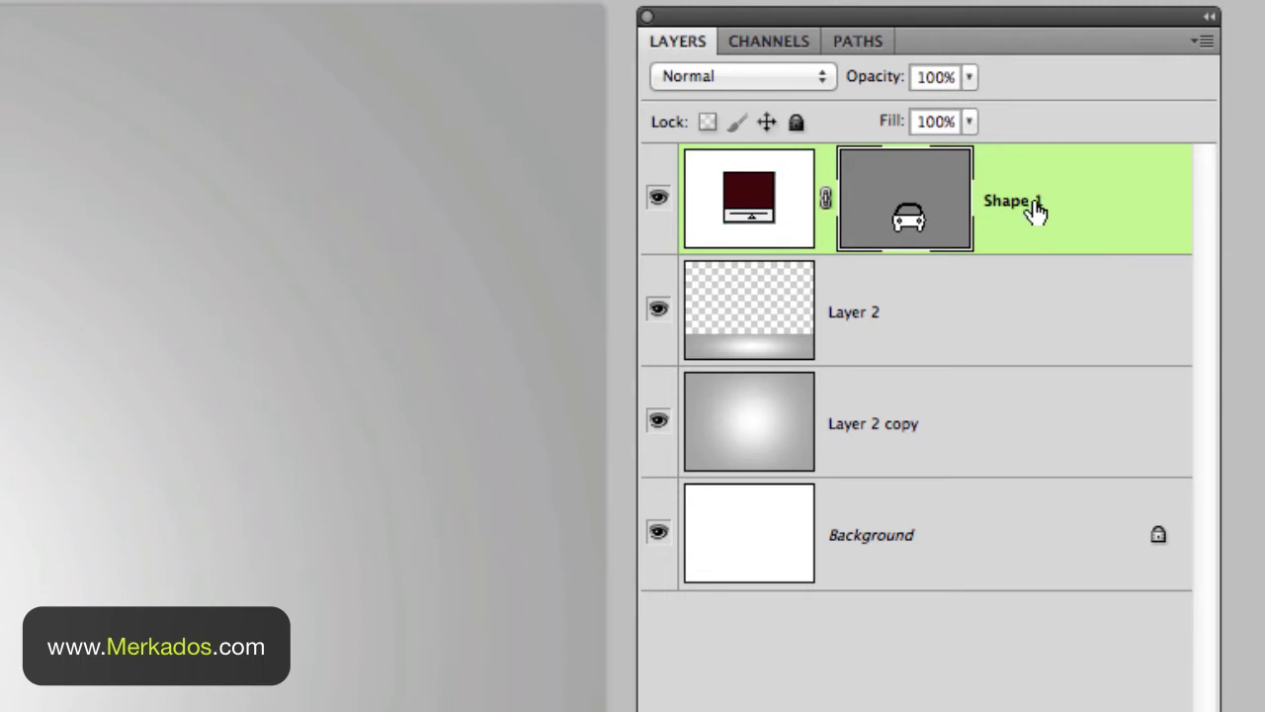
# Duplicate the car, flip Shape 1 vertically and place it just beneath the original.
pyautogui.moveTo(1039, 211); pyautogui.dragTo(1040, 243)
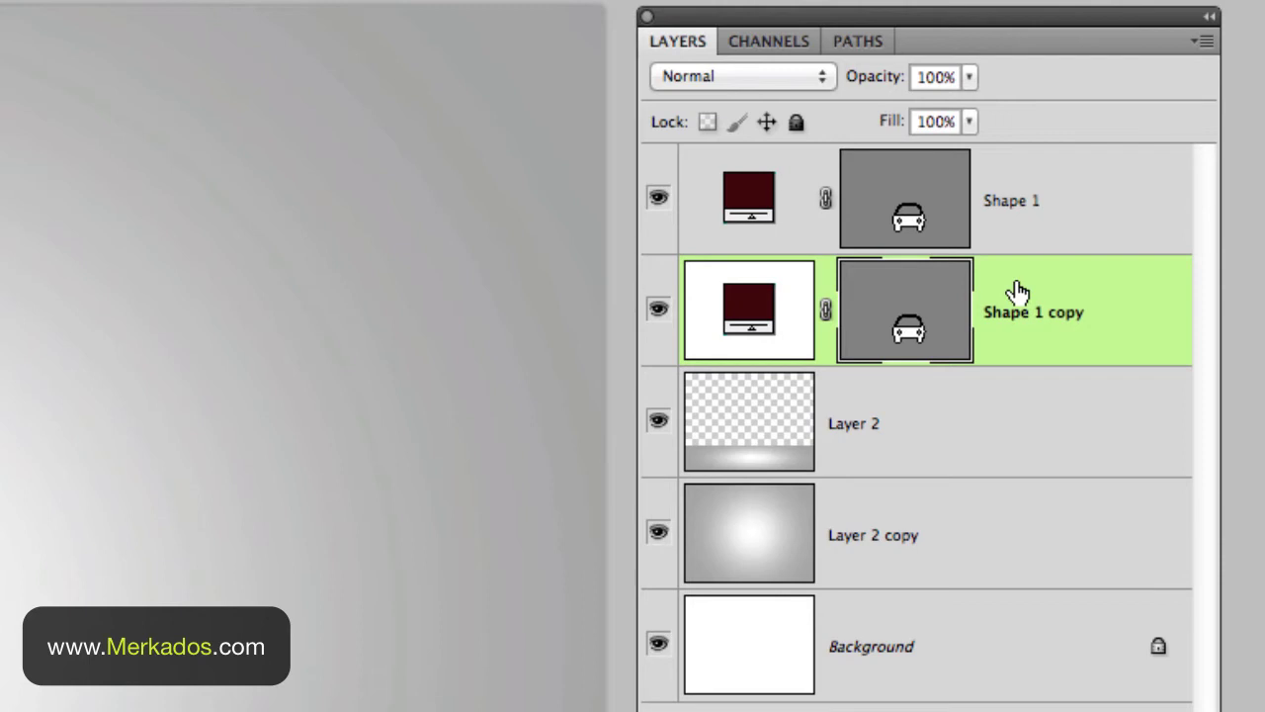
pyautogui.click(1026, 200)
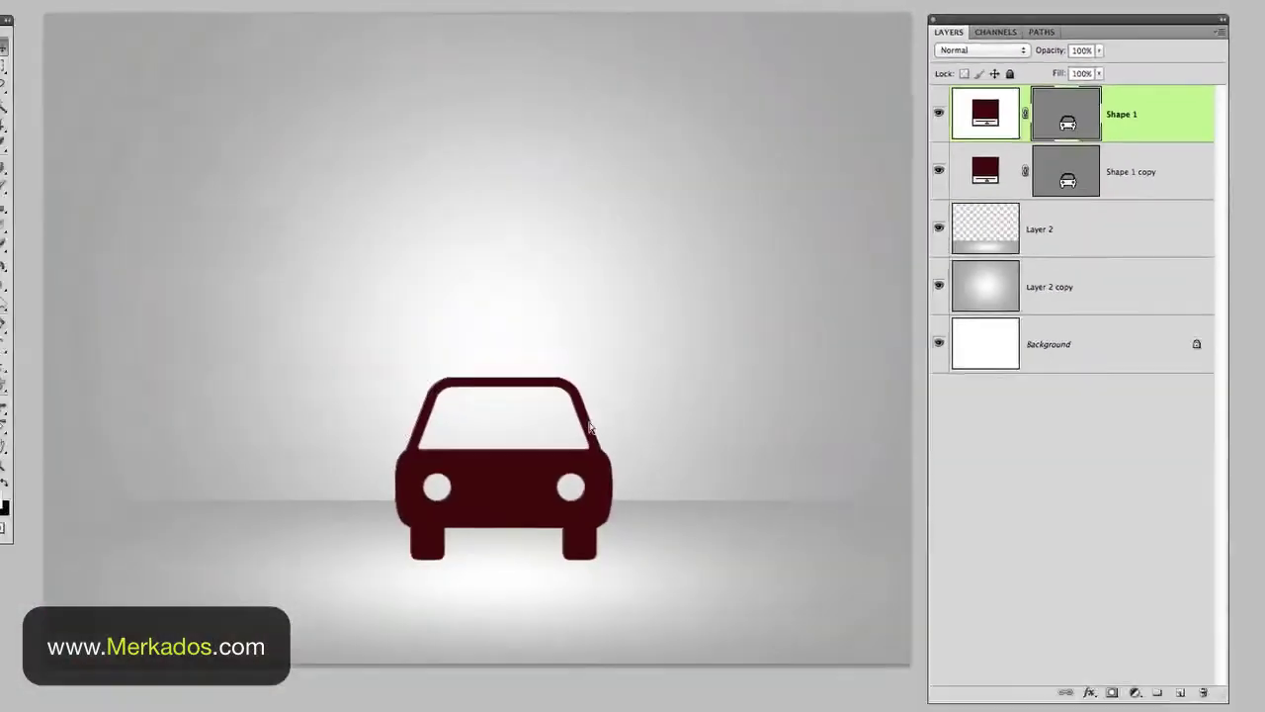
pyautogui.hotkey('ctrl', 't')
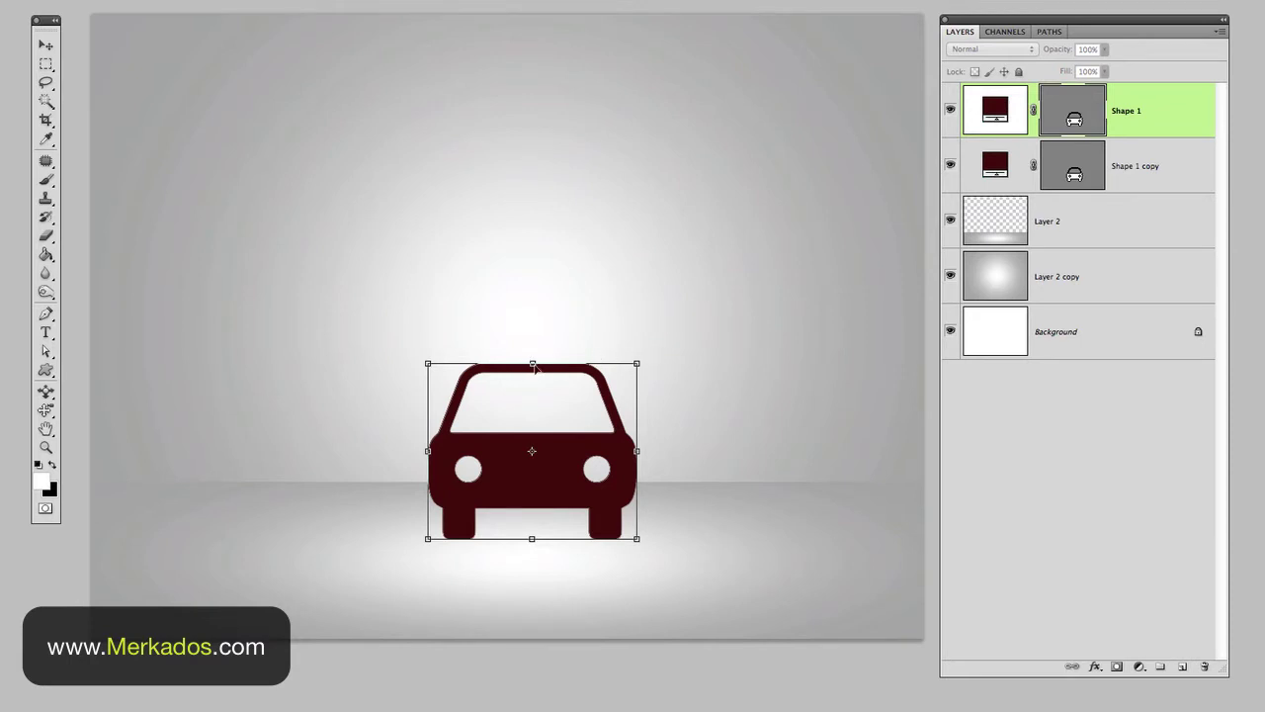
pyautogui.rightClick(565, 455)
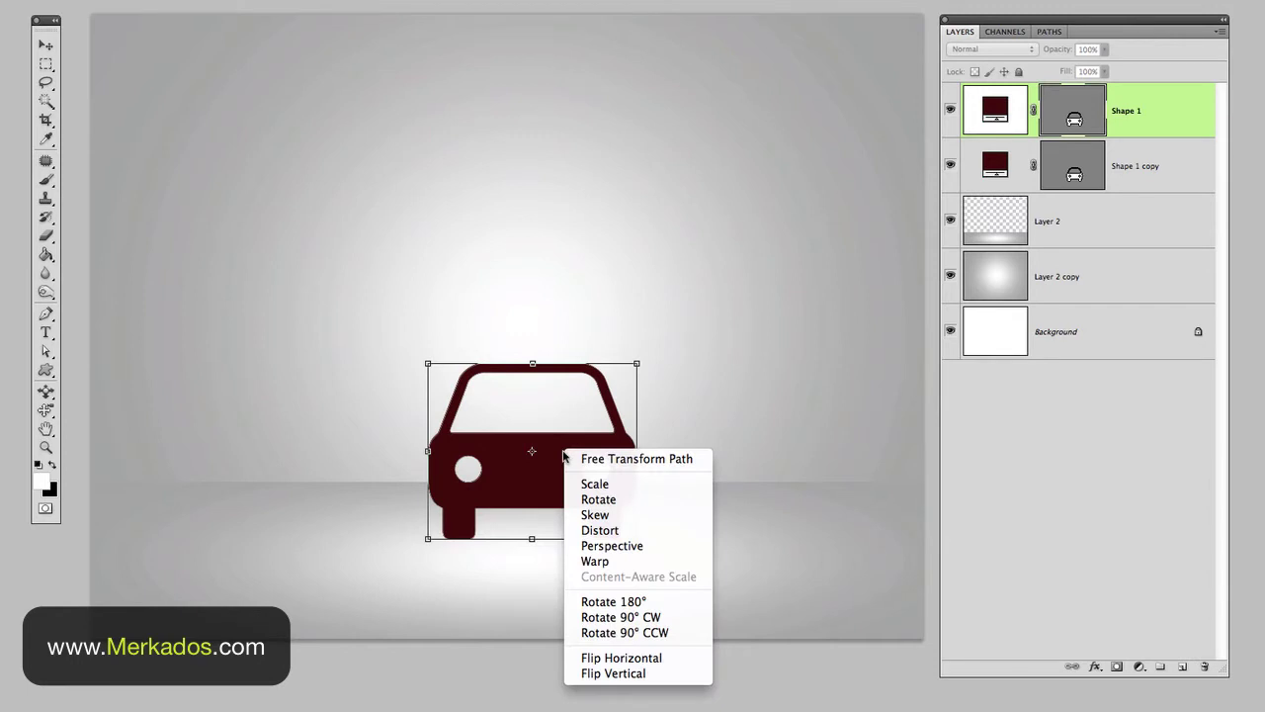
pyautogui.click(633, 674)
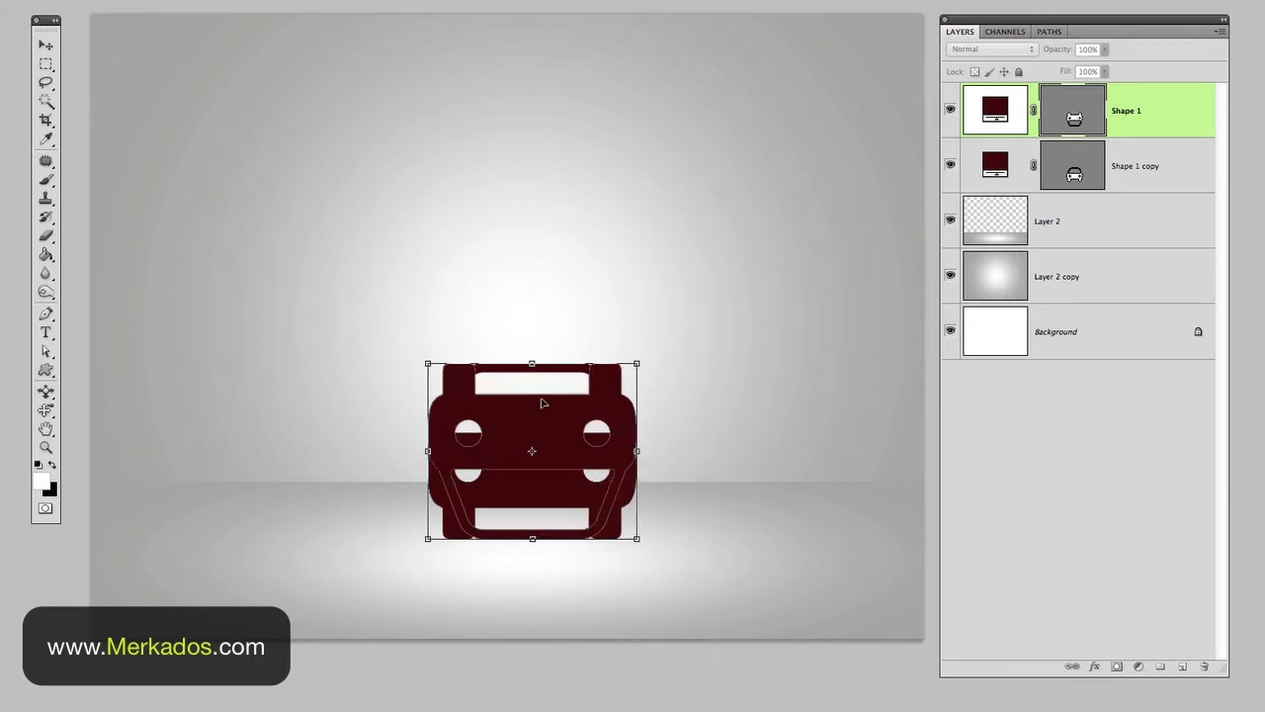
pyautogui.press('Return')
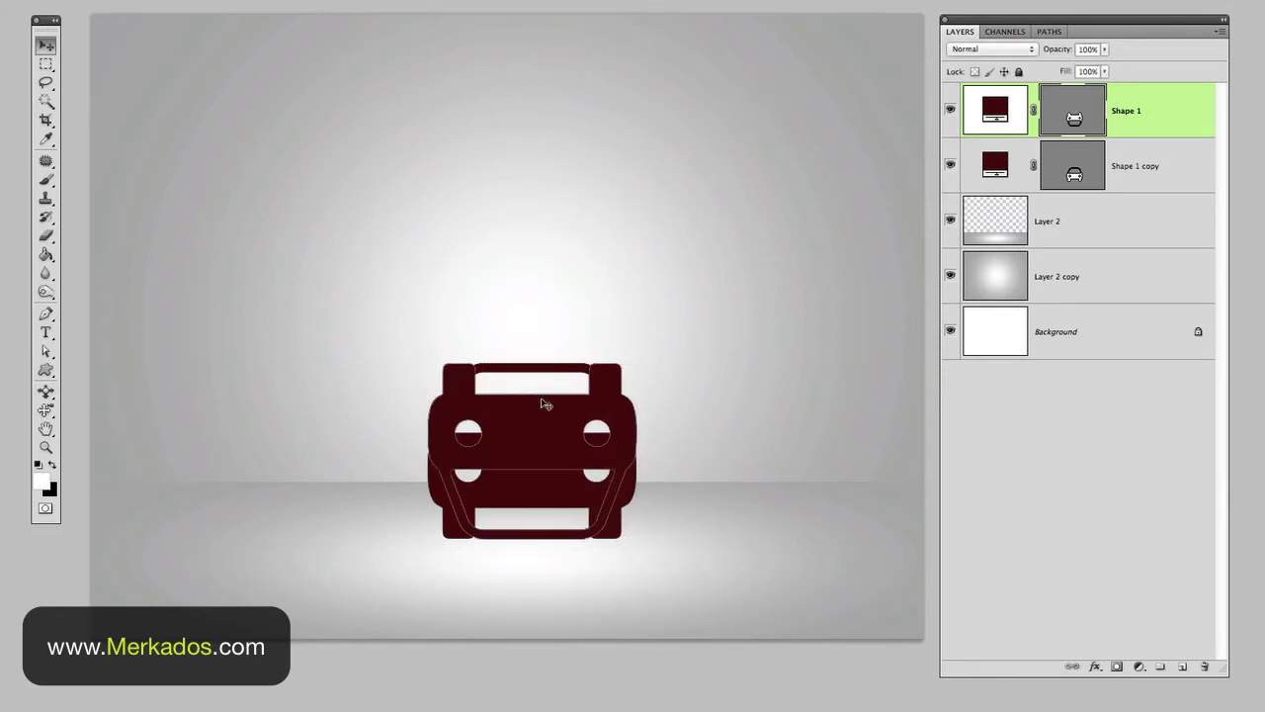
pyautogui.moveTo(544, 415); pyautogui.dragTo(565, 590)
pyautogui.press('Up')
pyautogui.press('Up')
pyautogui.press('Up')
pyautogui.press('Up')
pyautogui.press('Up')
pyautogui.press('Up')
pyautogui.press('Up')
pyautogui.press('Up')
pyautogui.press('Up')
pyautogui.press('Up')
pyautogui.press('Up')
pyautogui.press('Up')
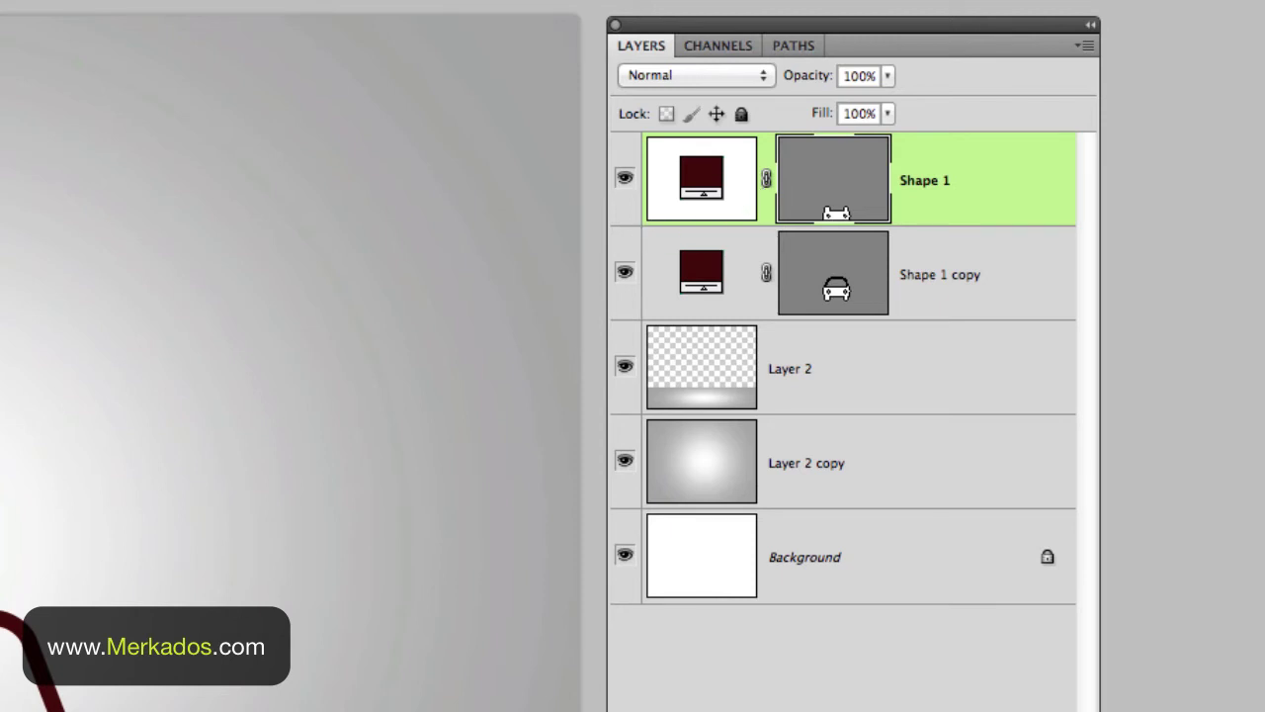
# Rasterize the flipped Shape 1 reflection layer.
pyautogui.rightClick(974, 178)
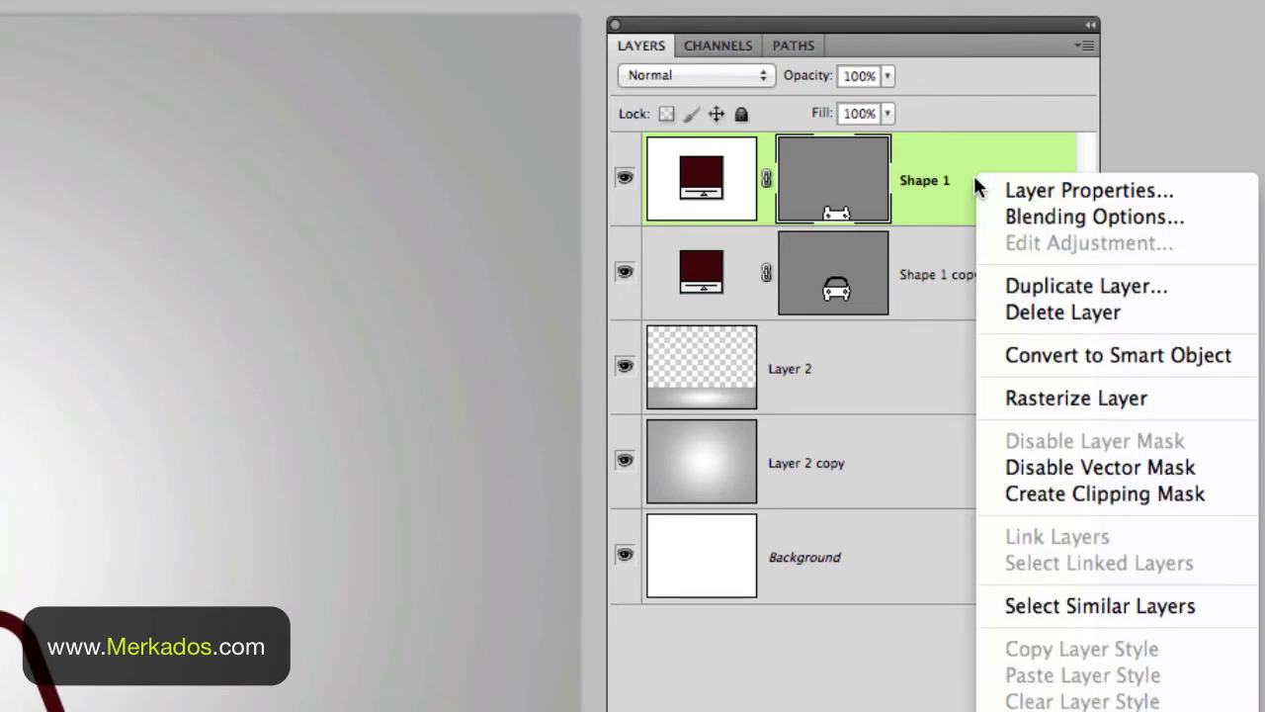
pyautogui.click(1064, 396)
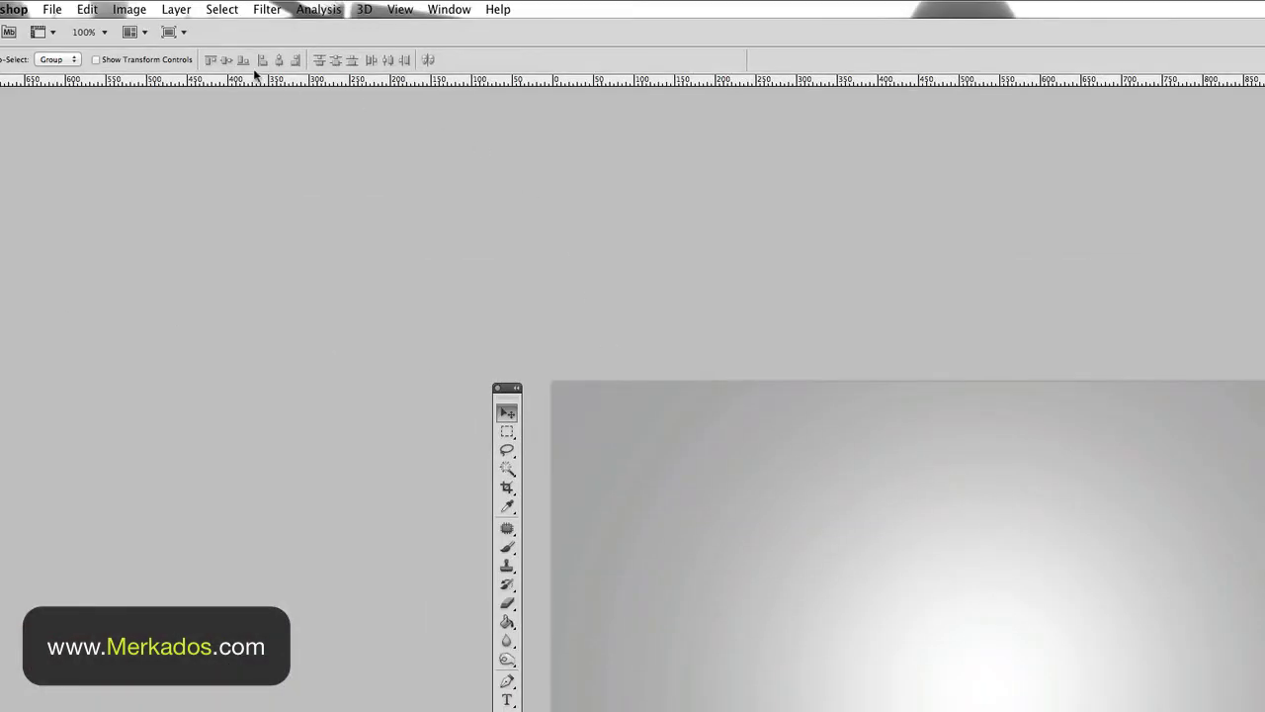
# Apply a 2.5-pixel Gaussian Blur to the Shape 1 reflection.
pyautogui.click(268, 11)
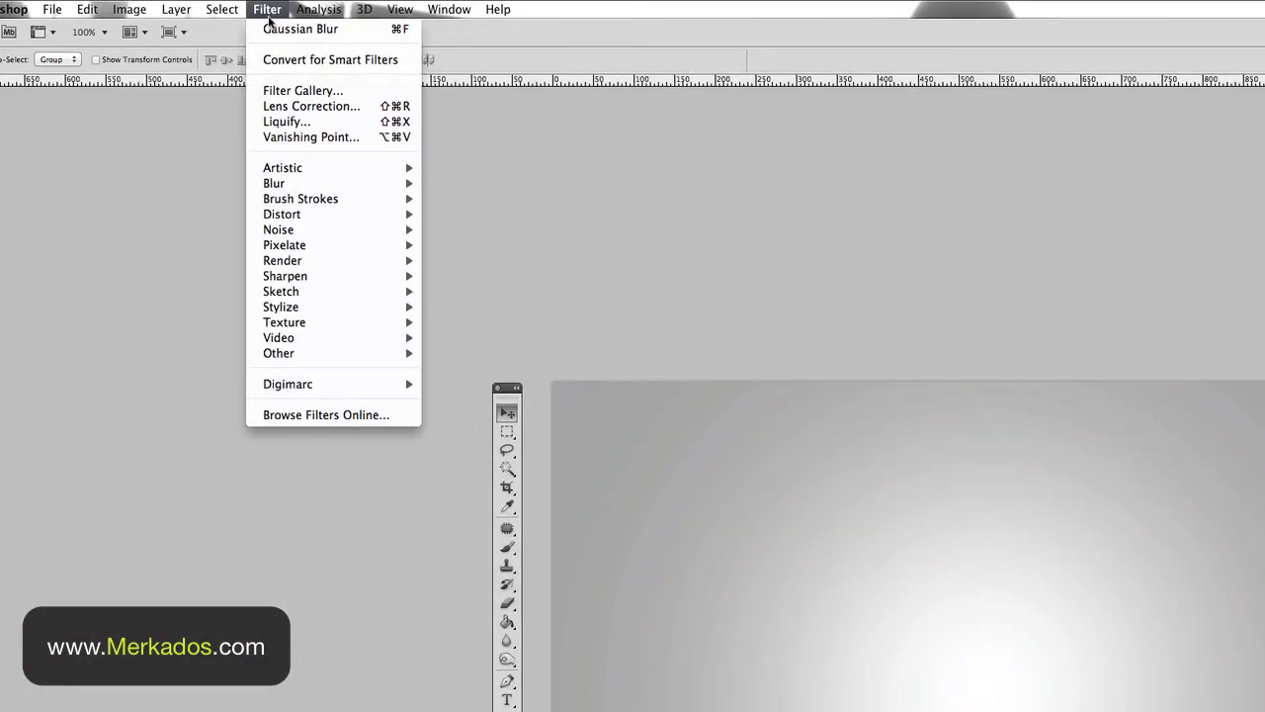
pyautogui.moveTo(314, 184)
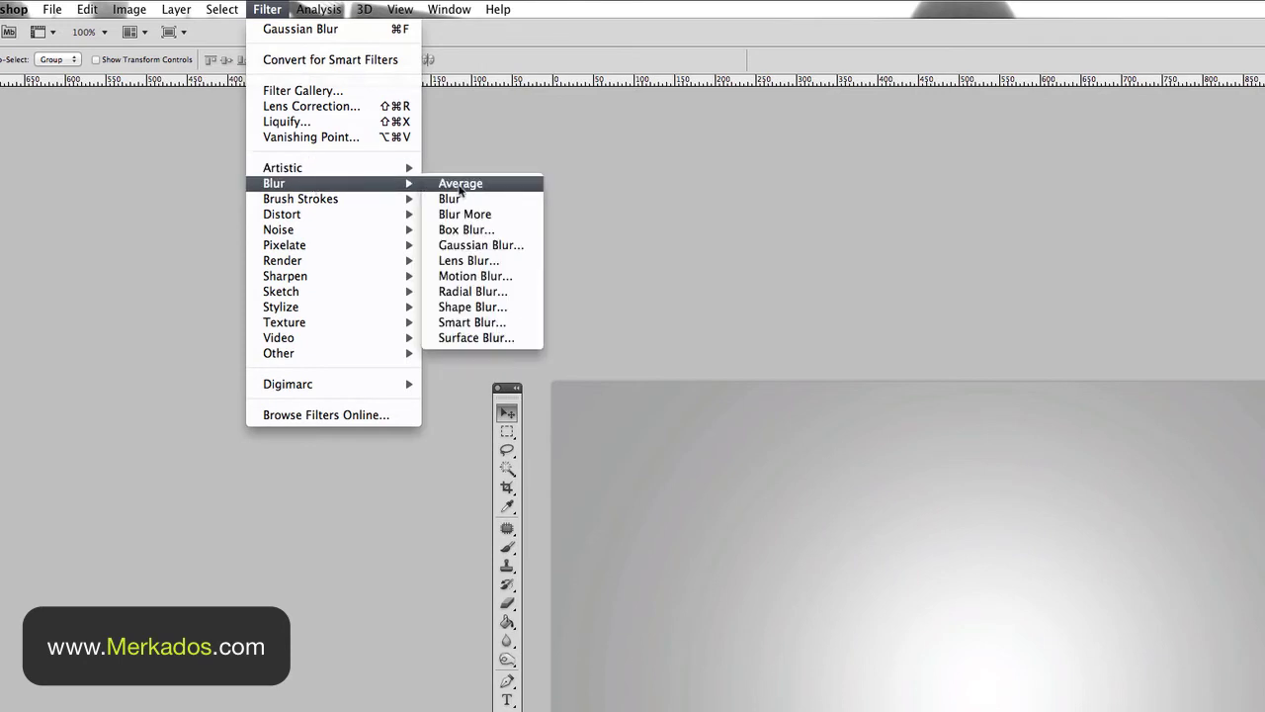
pyautogui.click(459, 249)
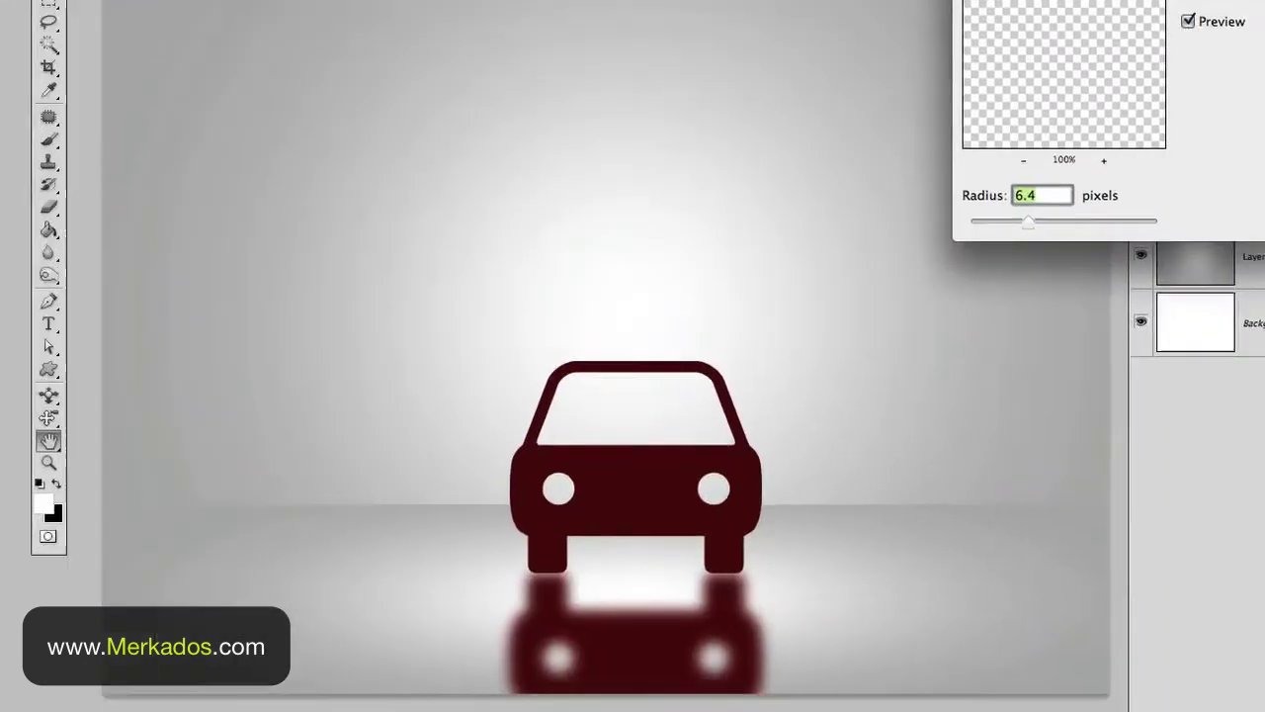
pyautogui.moveTo(1046, 0); pyautogui.dragTo(866, 29)
pyautogui.moveTo(834, 329); pyautogui.dragTo(801, 329)
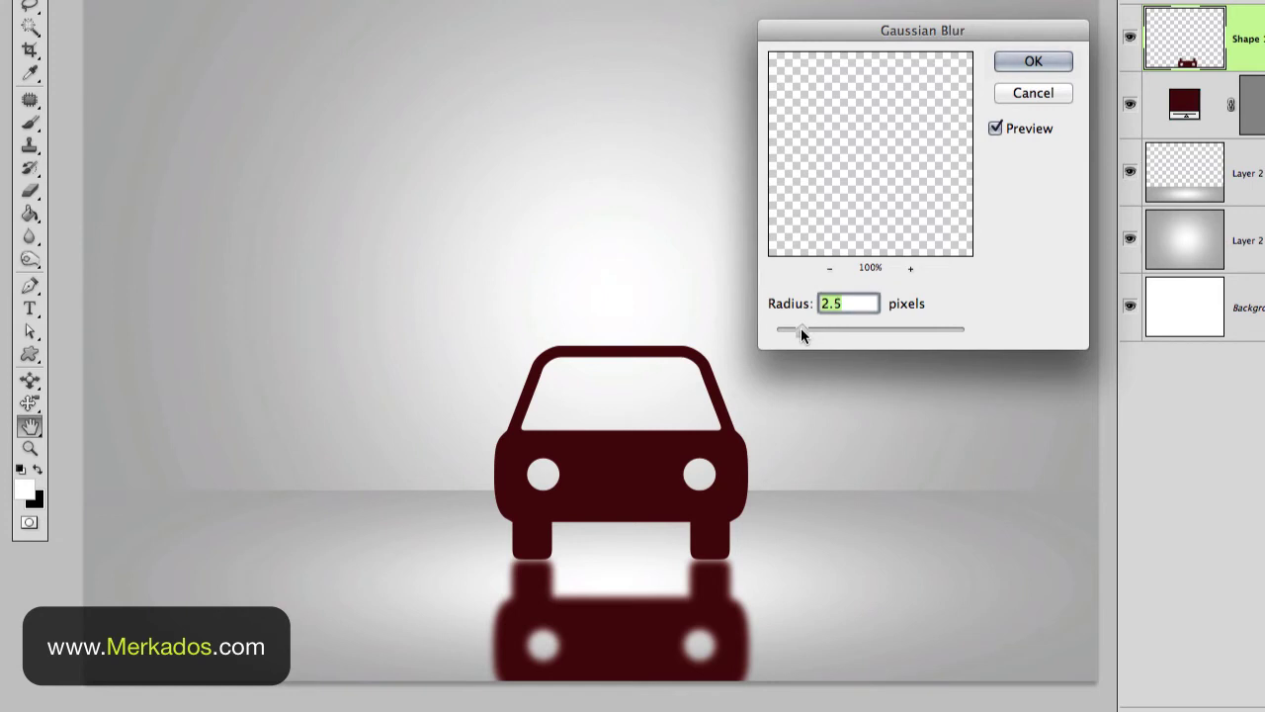
pyautogui.click(1028, 63)
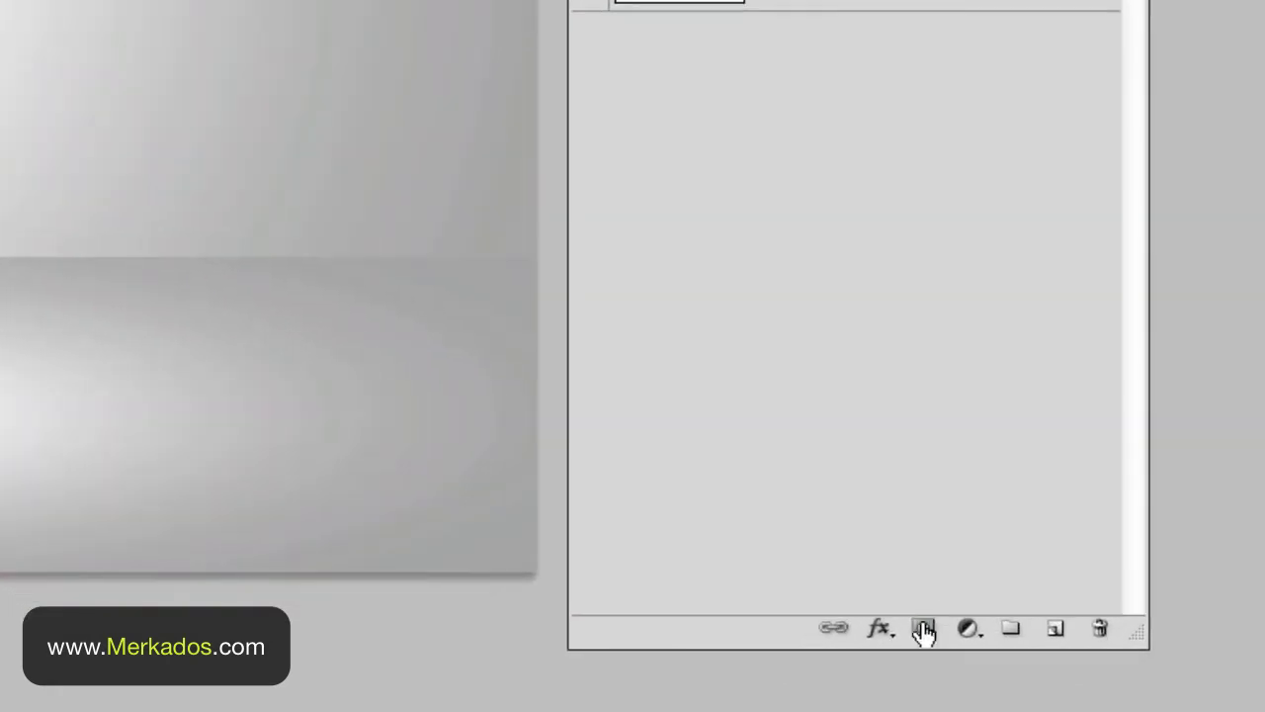
# Mask the Shape 1 reflection with an upward Foreground to Transparent gradient so its lower part fades out.
pyautogui.click(1127, 674)
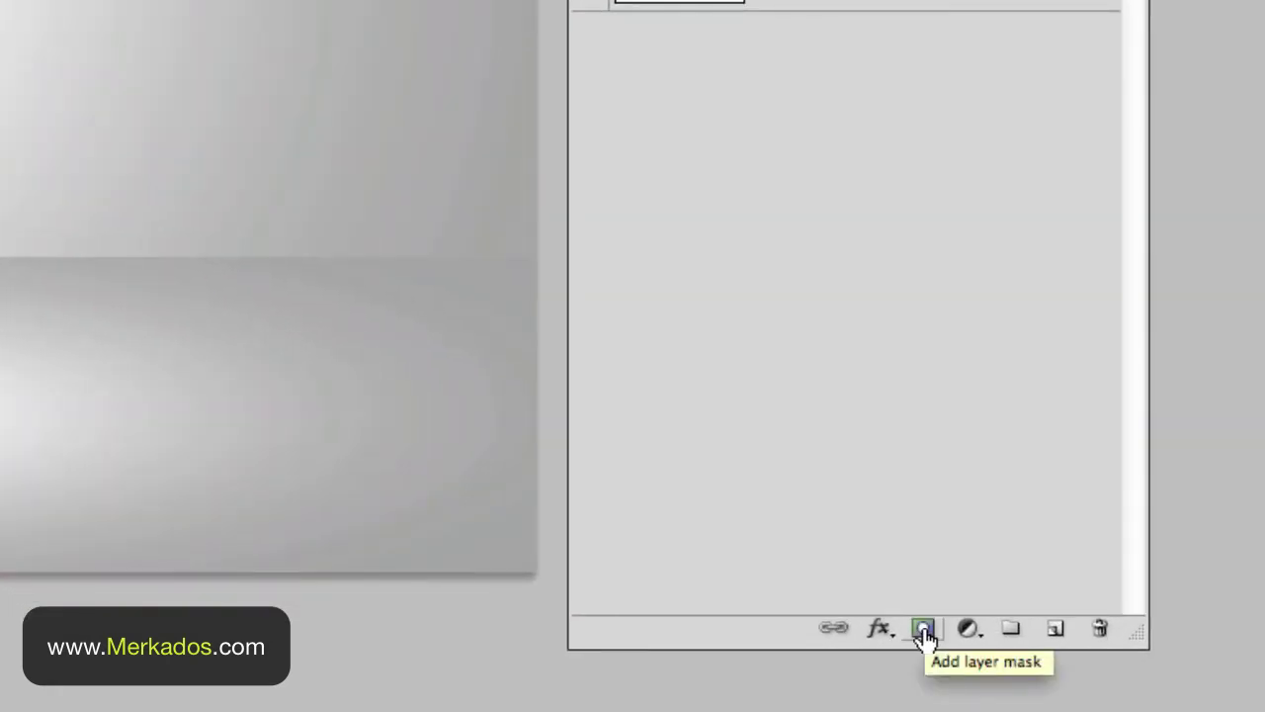
pyautogui.click(924, 632)
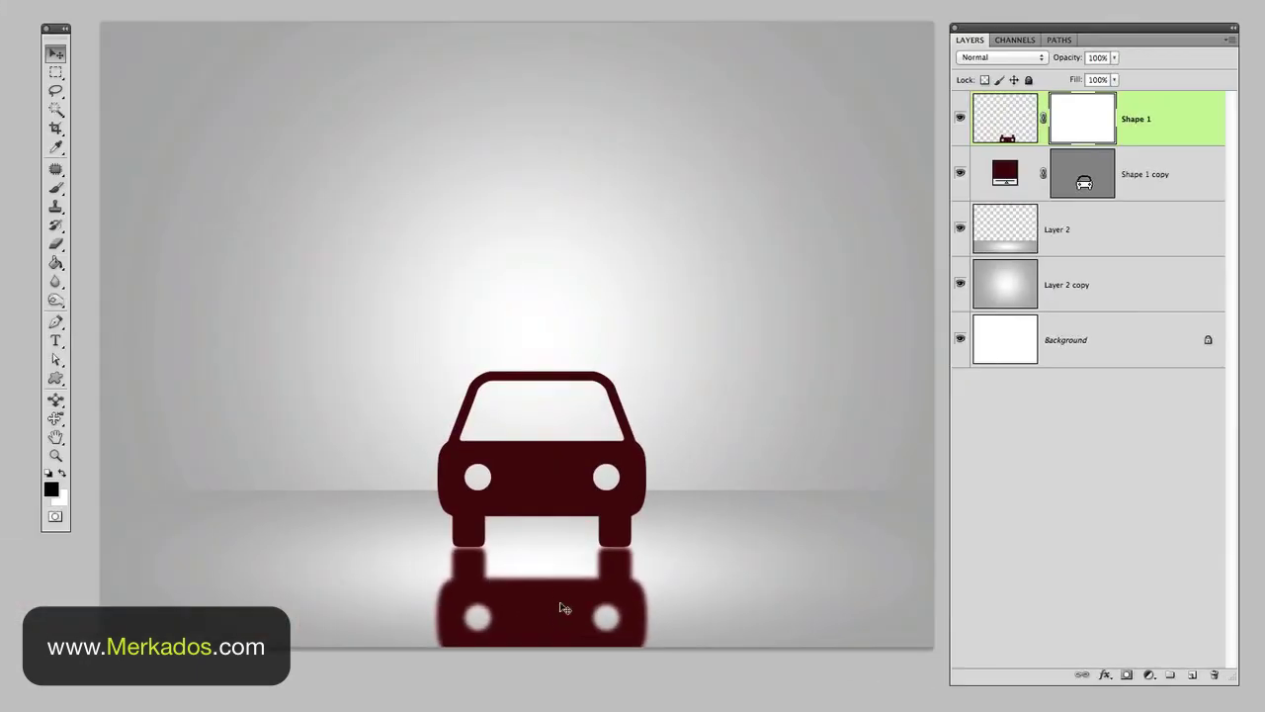
pyautogui.click(55, 264)
pyautogui.moveTo(57, 265)
pyautogui.mouseDown()
pyautogui.moveTo(116, 279)
pyautogui.moveTo(117, 265)
pyautogui.mouseUp()
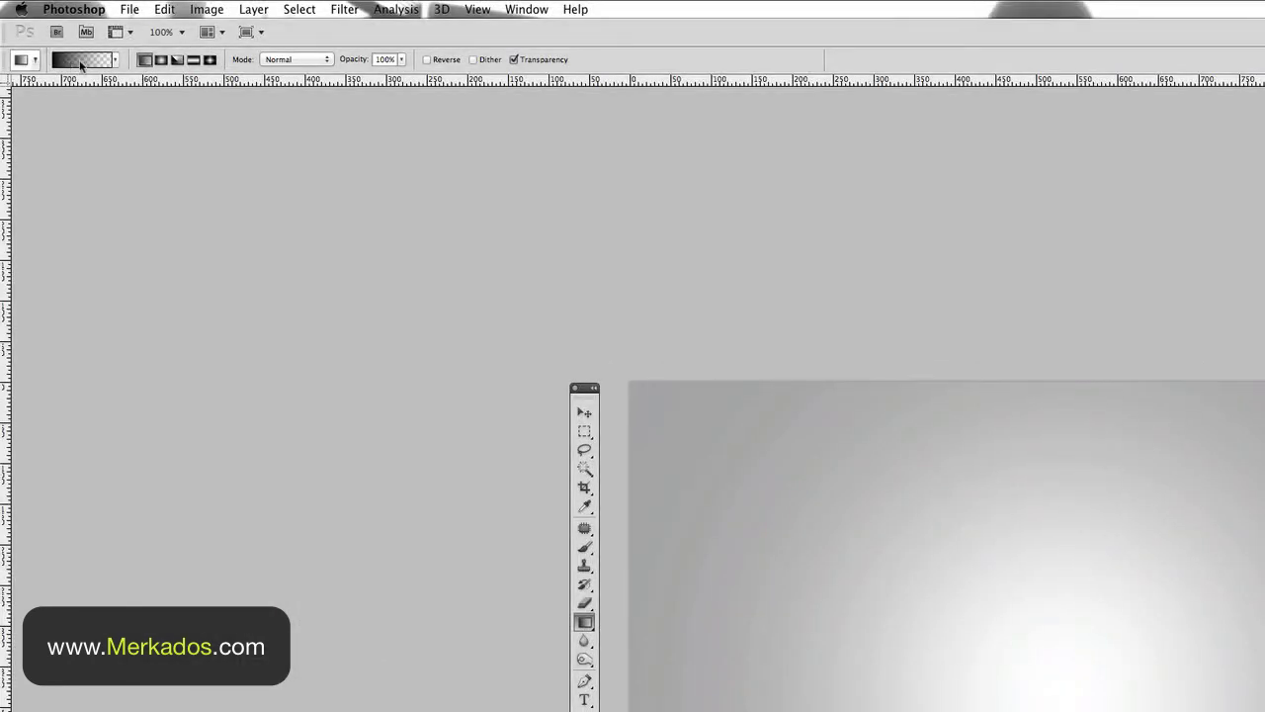
pyautogui.click(72, 59)
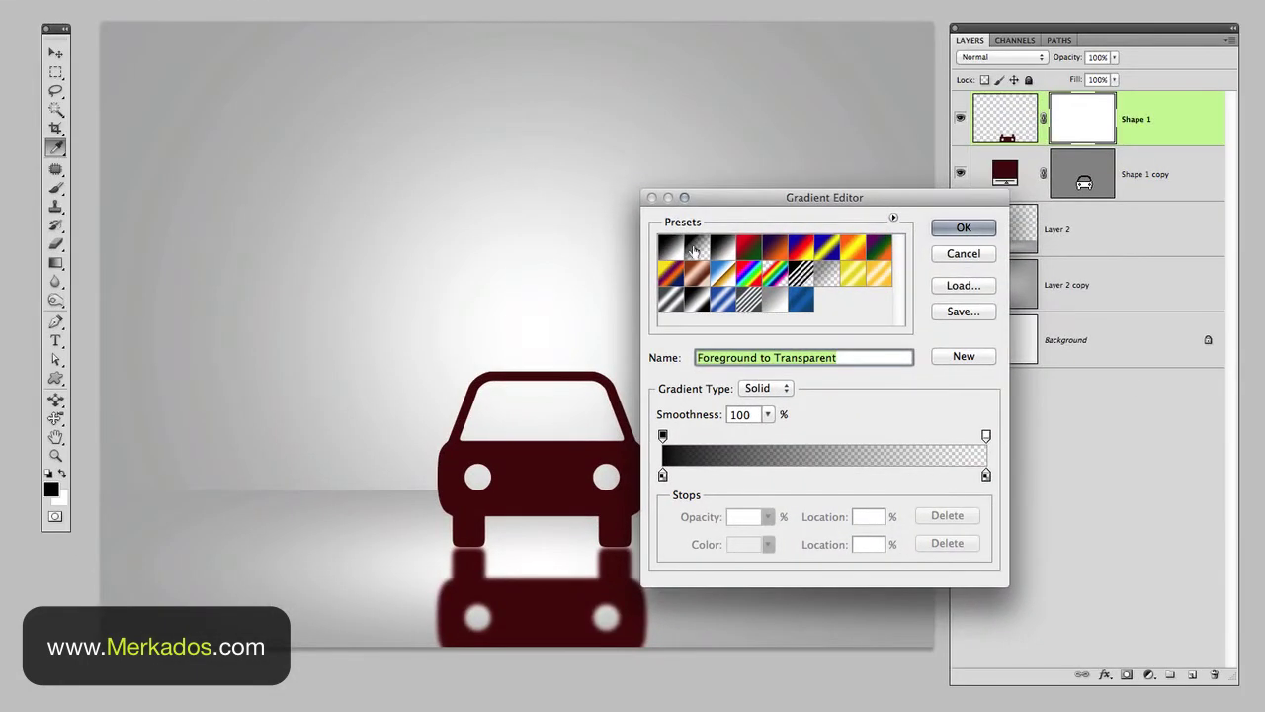
pyautogui.click(951, 234)
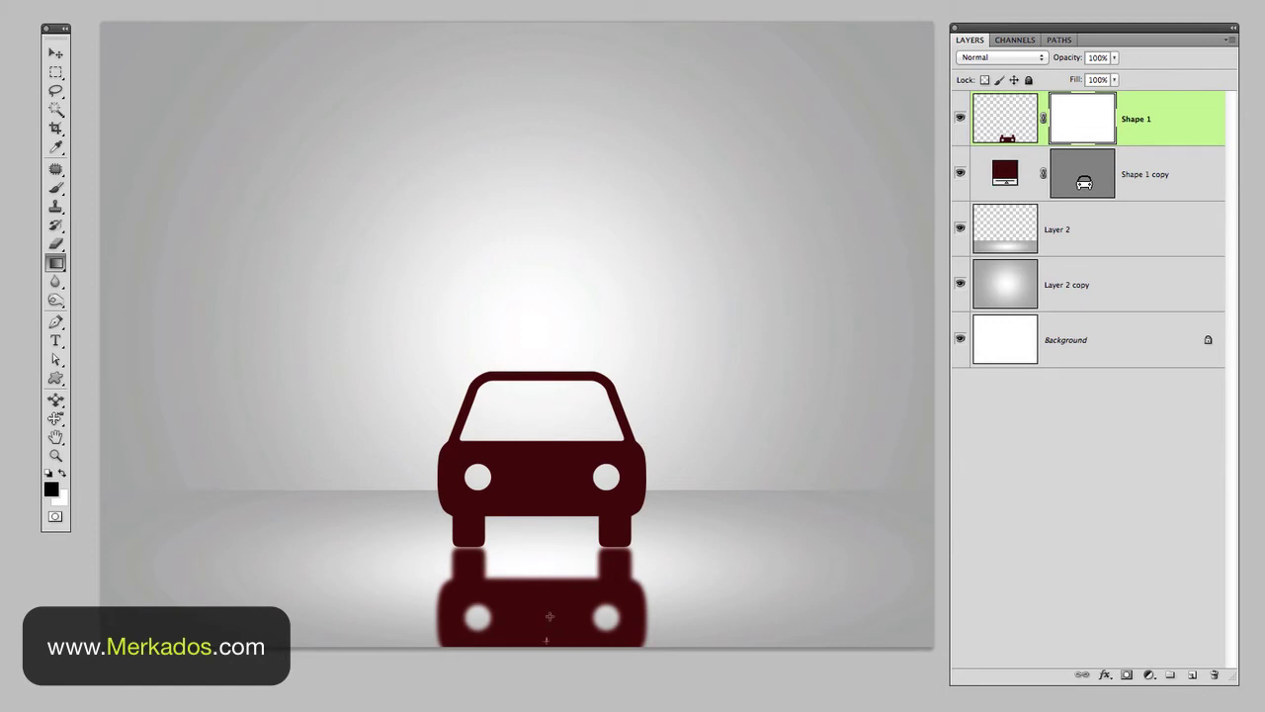
pyautogui.moveTo(551, 614); pyautogui.dragTo(555, 549)
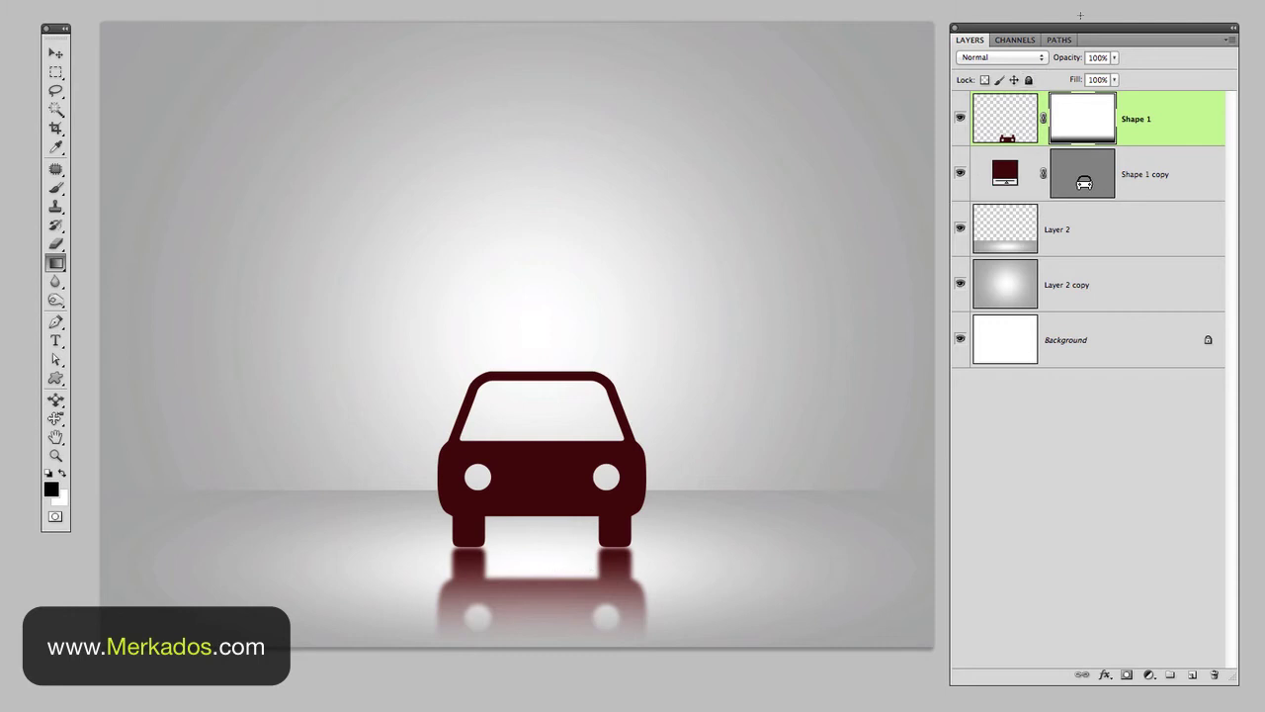
# Select the Shape 1 reflection layer itself and set its opacity to 58%.
pyautogui.click(1008, 119)
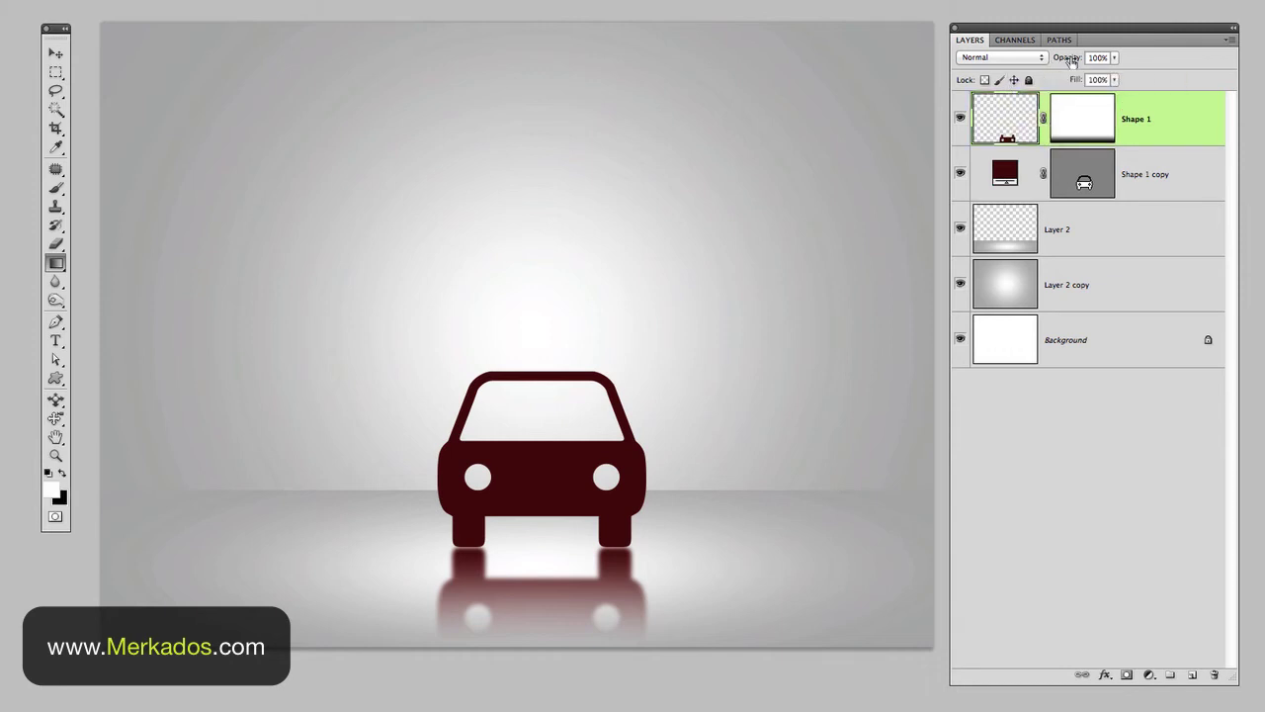
pyautogui.moveTo(1065, 59); pyautogui.dragTo(1008, 52)
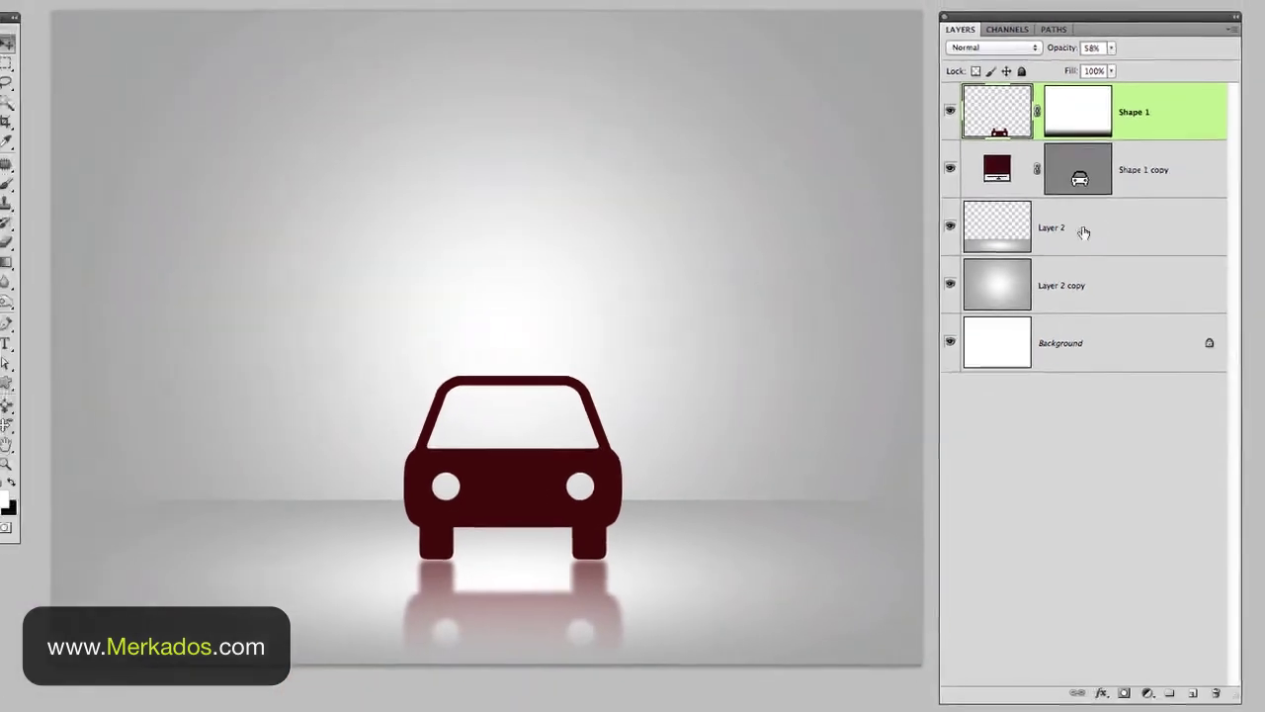
# Add a new Layer 3 above Layer 2 and set up a smaller brush with default black and white colours.
pyautogui.click(1056, 253)
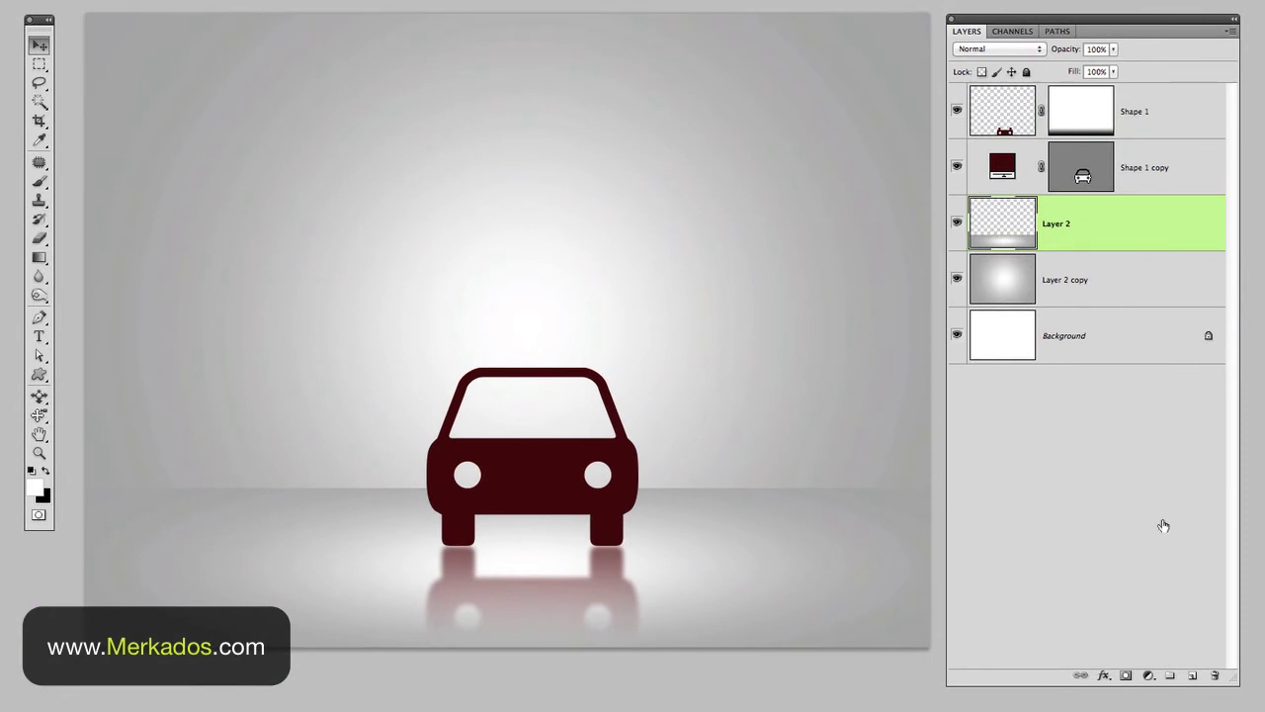
pyautogui.click(1193, 677)
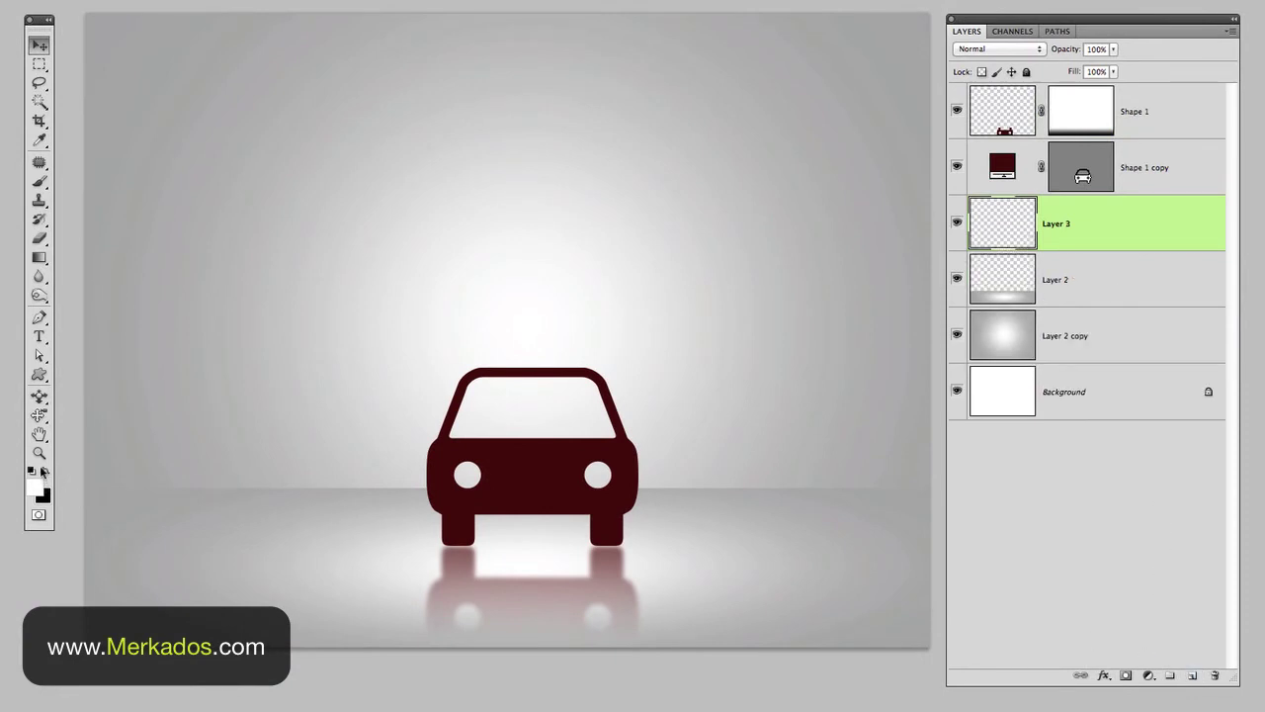
pyautogui.click(43, 471)
pyautogui.click(39, 257)
pyautogui.click(38, 181)
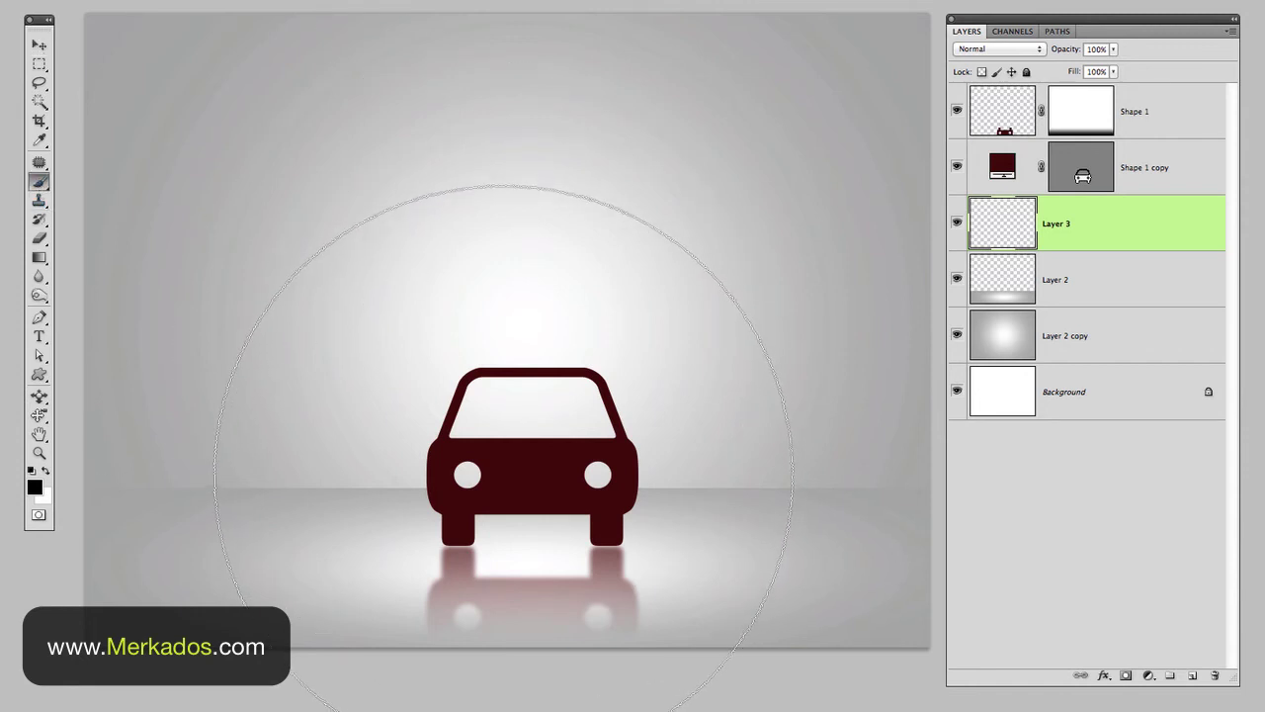
pyautogui.press('[')
pyautogui.press('[')
pyautogui.press('[')
pyautogui.press('[')
pyautogui.press('[')
pyautogui.press('[')
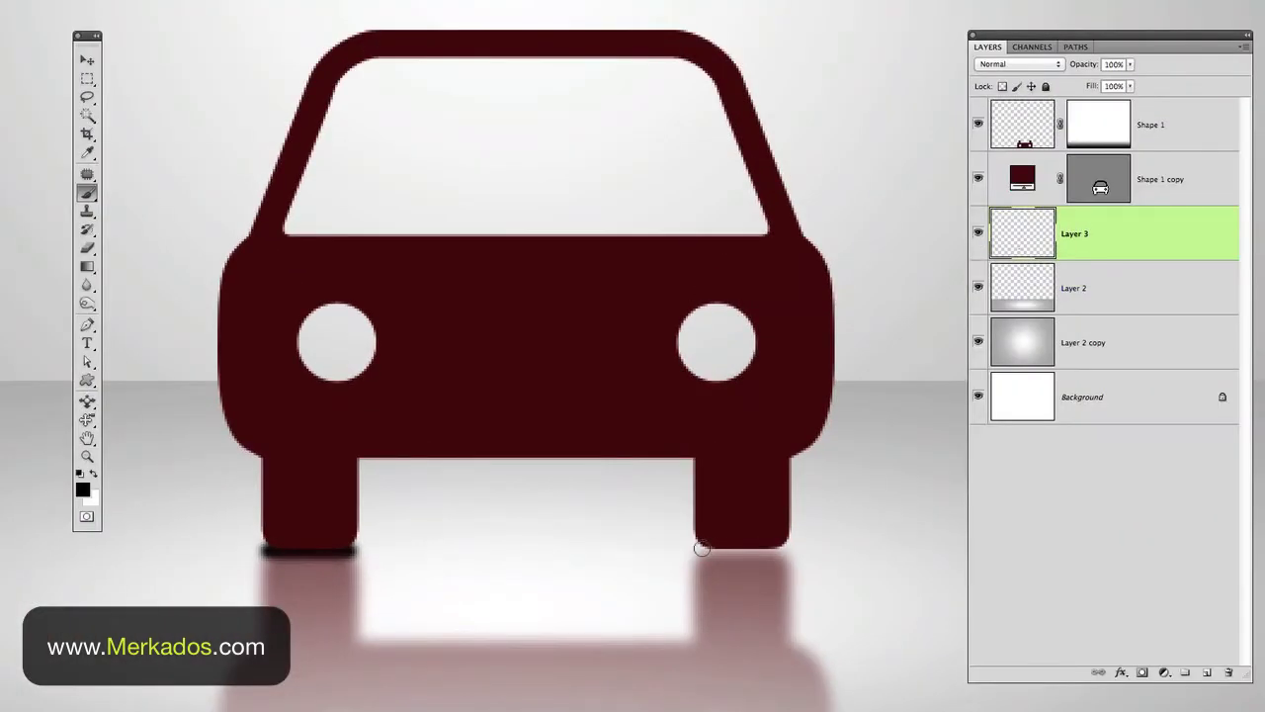
# Paint dark contact shadows beneath the car's tires on Layer 3.
pyautogui.moveTo(701, 548); pyautogui.dragTo(783, 548)
pyautogui.keyDown('alt'); pyautogui.click(695, 508); pyautogui.keyUp('alt')
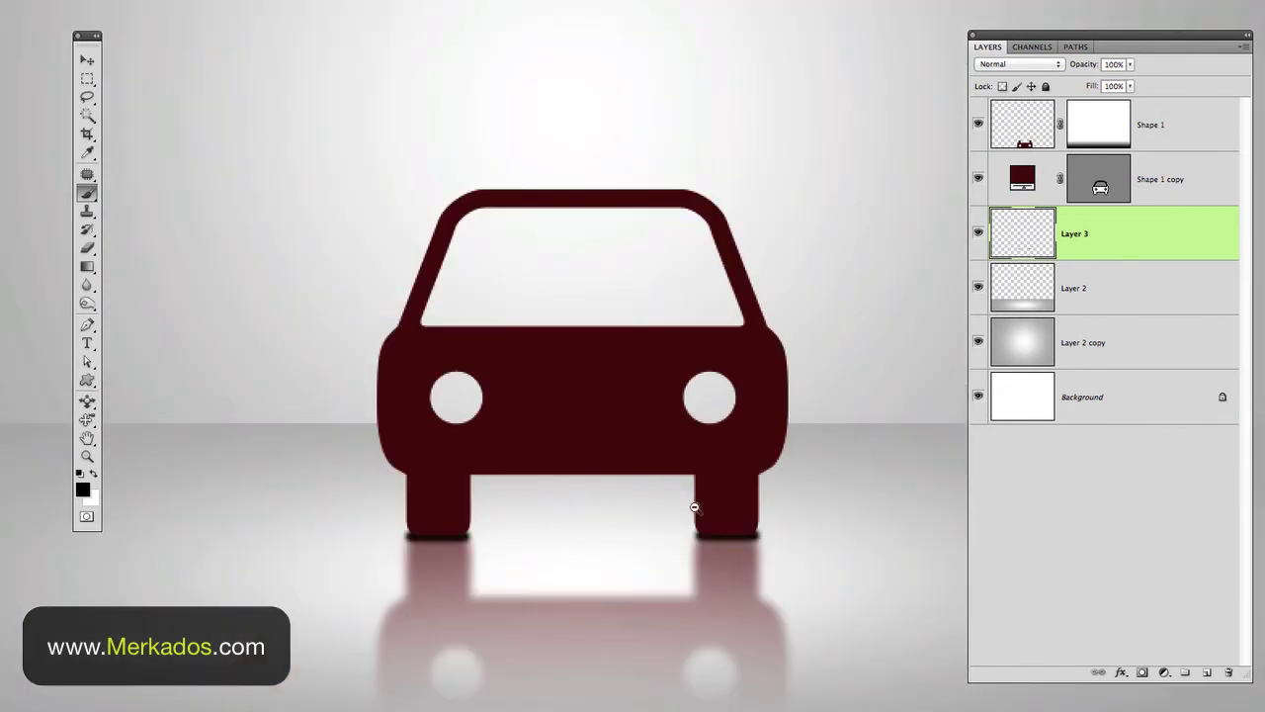
pyautogui.keyDown('alt'); pyautogui.click(695, 508); pyautogui.keyUp('alt')
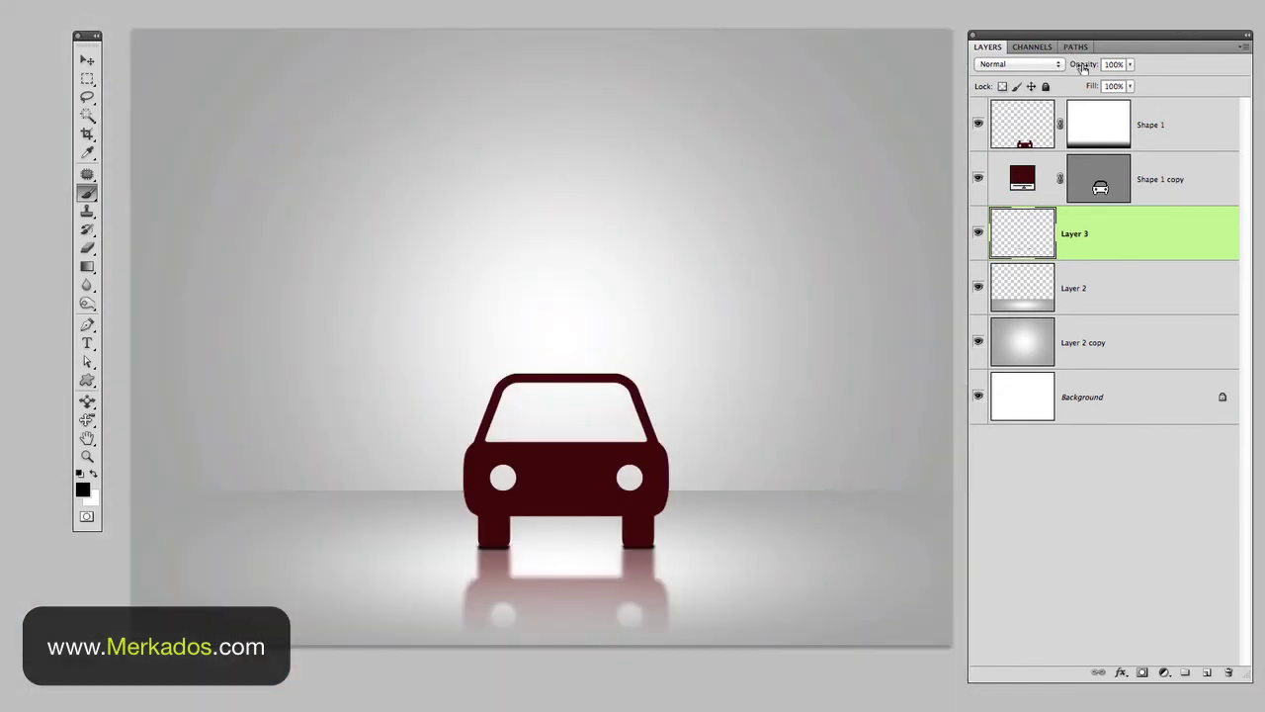
# Soften the Layer 3 tire shadows with a 2.0 px Gaussian Blur and set the layer's opacity to 92%.
pyautogui.moveTo(1082, 65); pyautogui.dragTo(1061, 66)
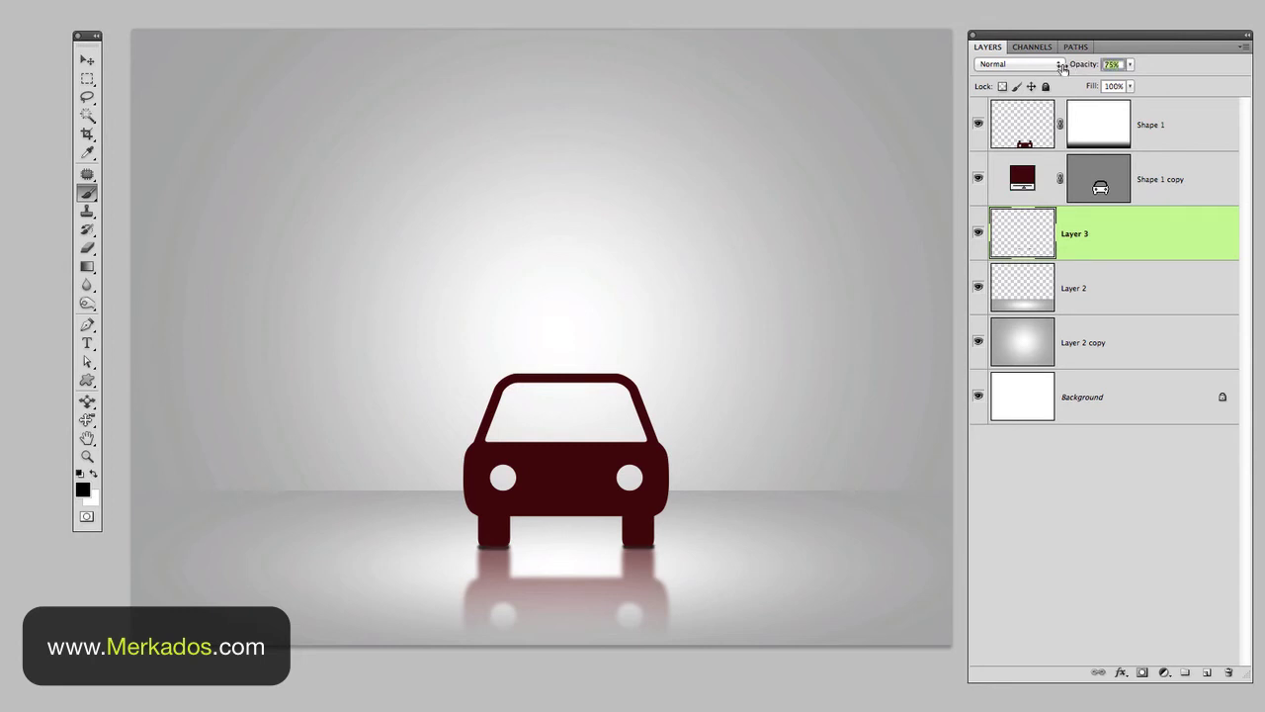
pyautogui.press('v')
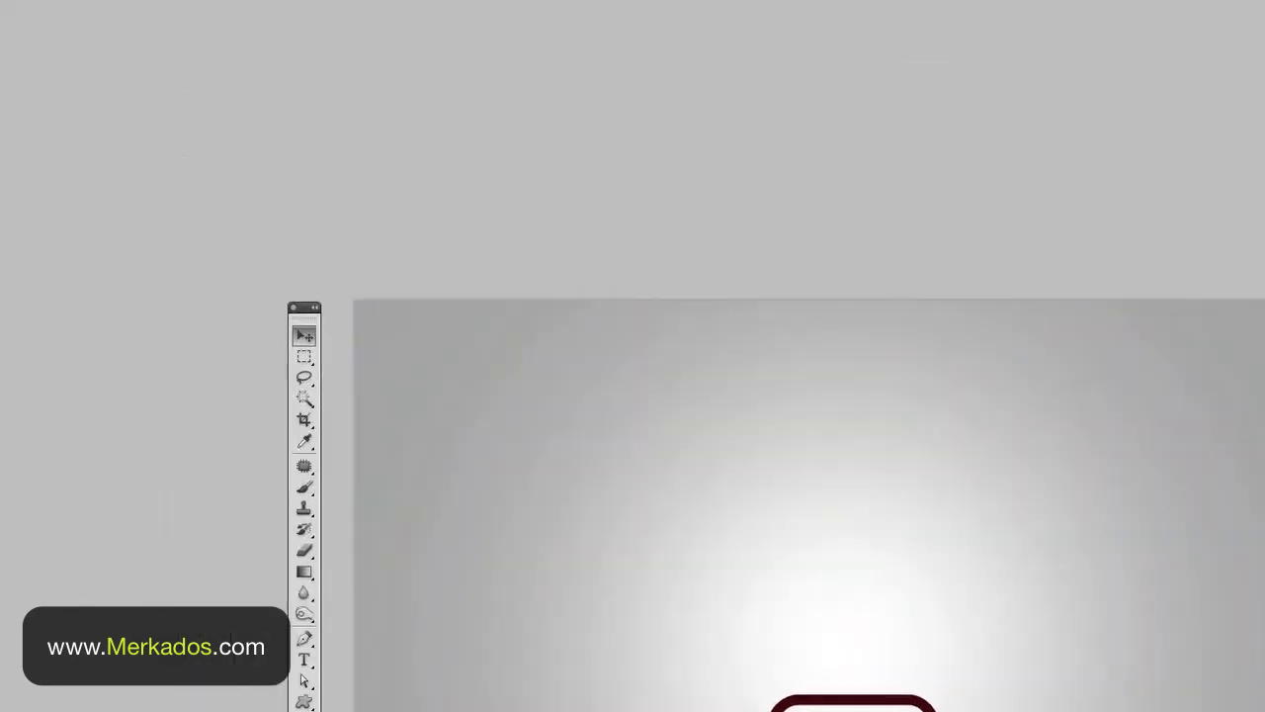
pyautogui.click(143, 10)
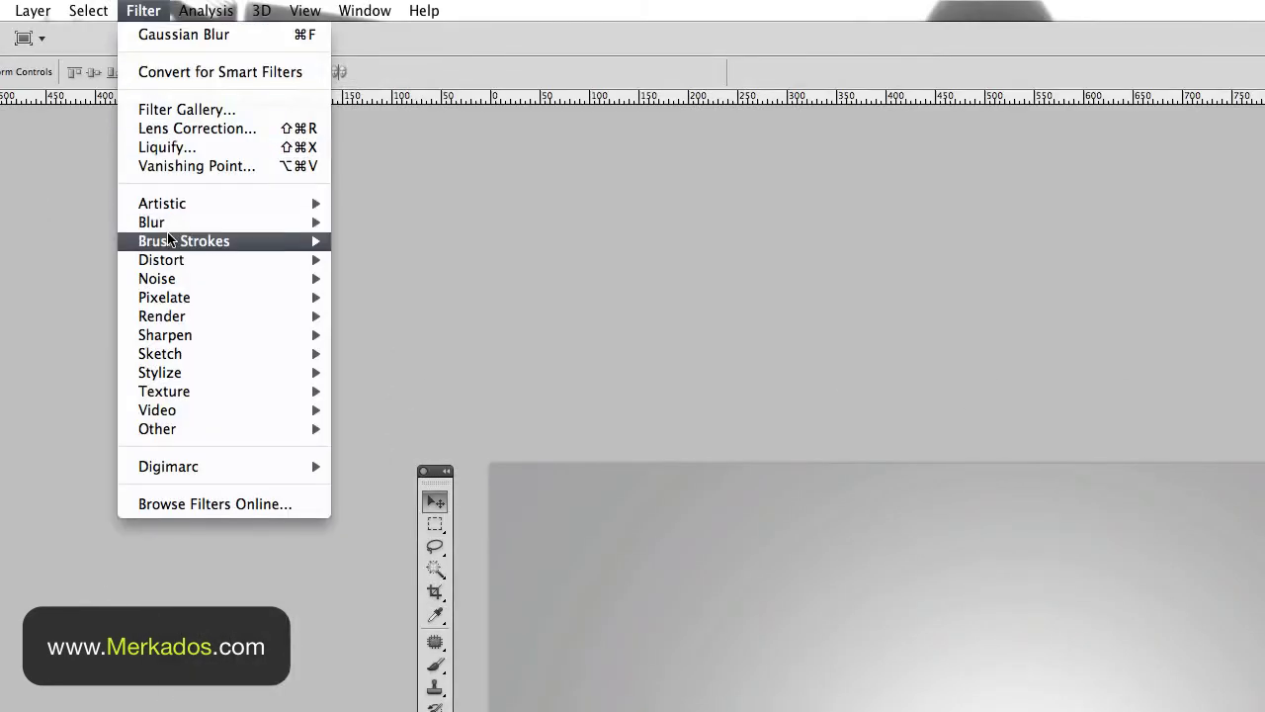
pyautogui.moveTo(158, 223)
pyautogui.click(465, 296)
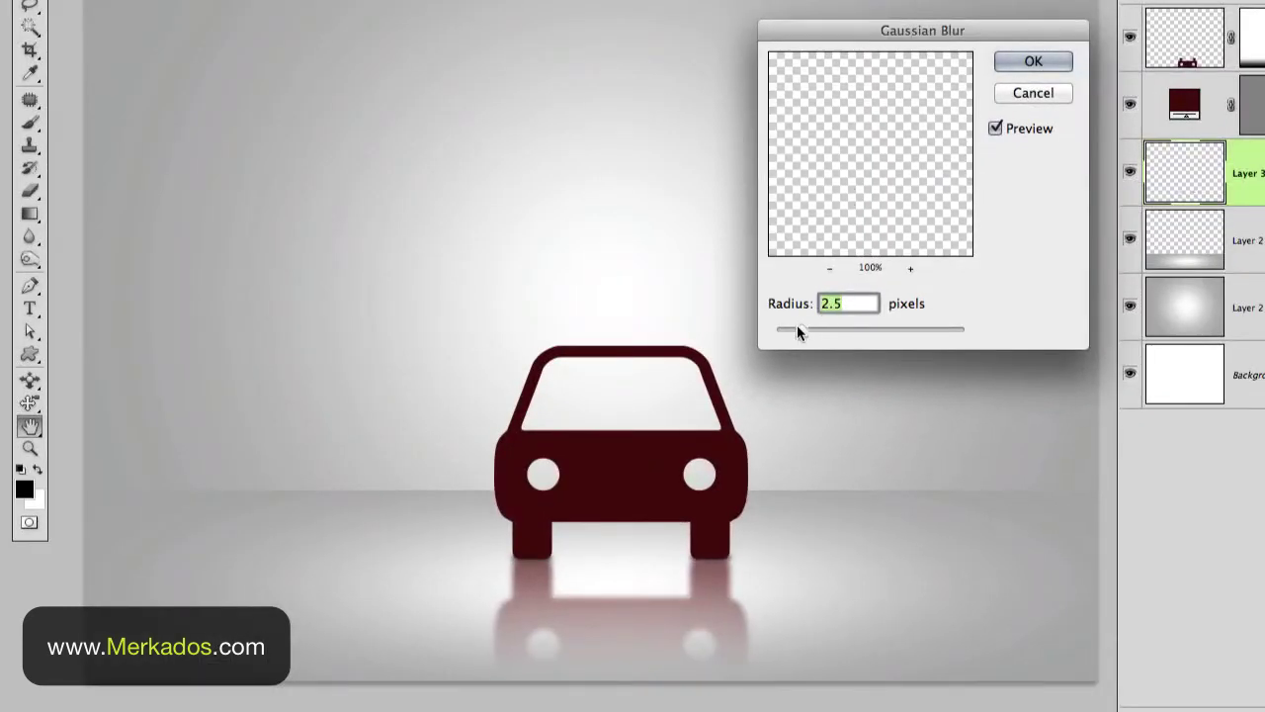
pyautogui.moveTo(796, 327); pyautogui.dragTo(794, 327)
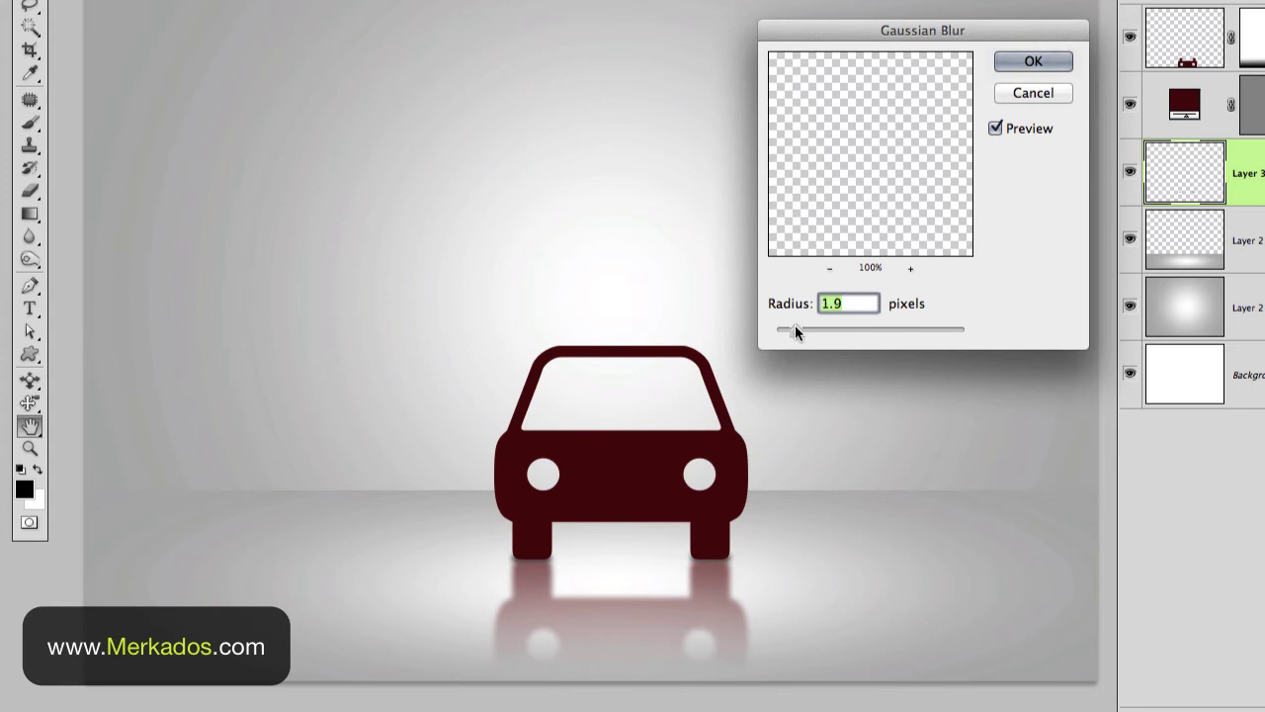
pyautogui.click(1037, 65)
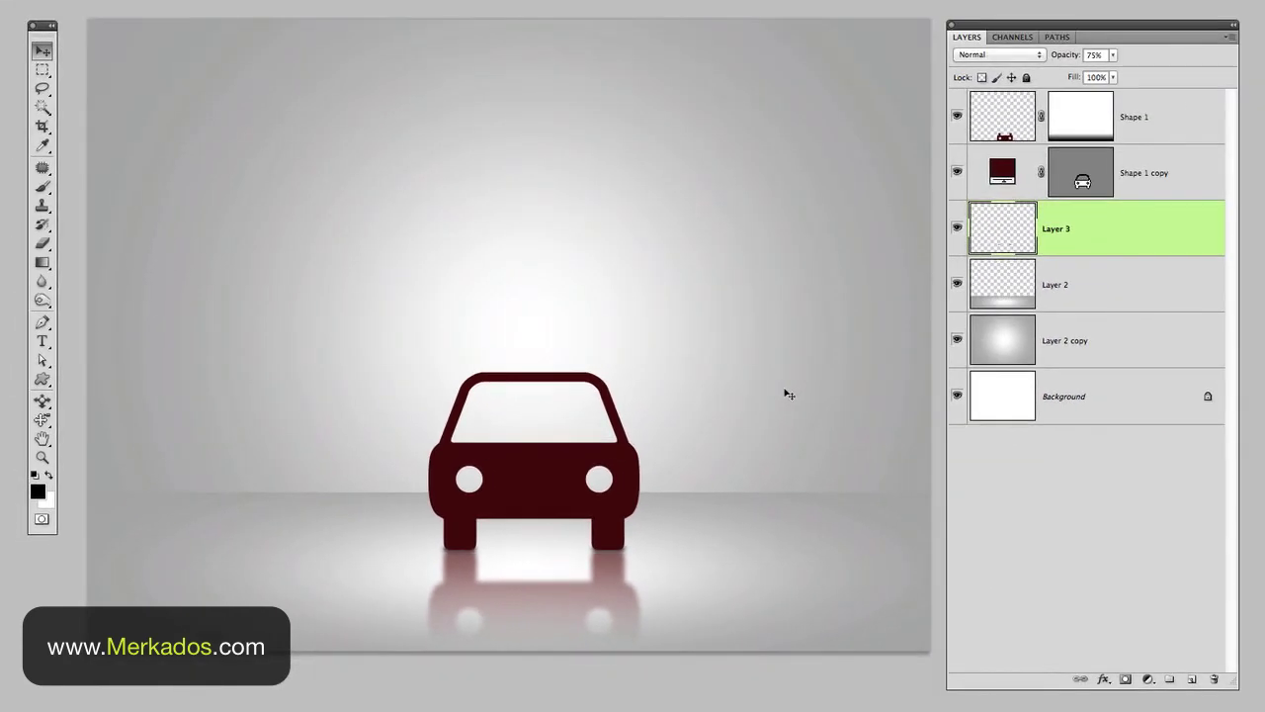
pyautogui.moveTo(1063, 61); pyautogui.dragTo(1073, 60)
pyautogui.moveTo(1061, 61); pyautogui.dragTo(1065, 65)
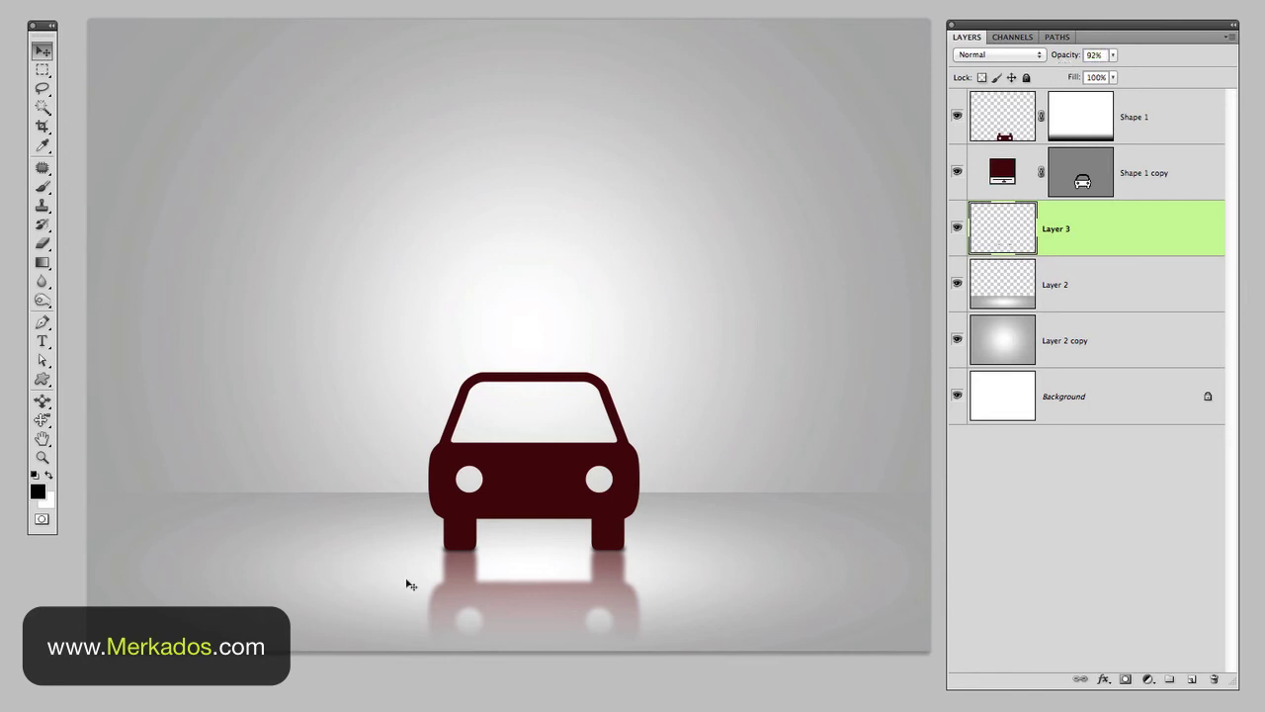
pyautogui.keyDown('ctrl'); pyautogui.click(571, 551); pyautogui.keyUp('ctrl')
pyautogui.keyDown('ctrl'); pyautogui.click(585, 551); pyautogui.keyUp('ctrl')
pyautogui.keyDown('ctrl'); pyautogui.click(655, 548); pyautogui.keyUp('ctrl')
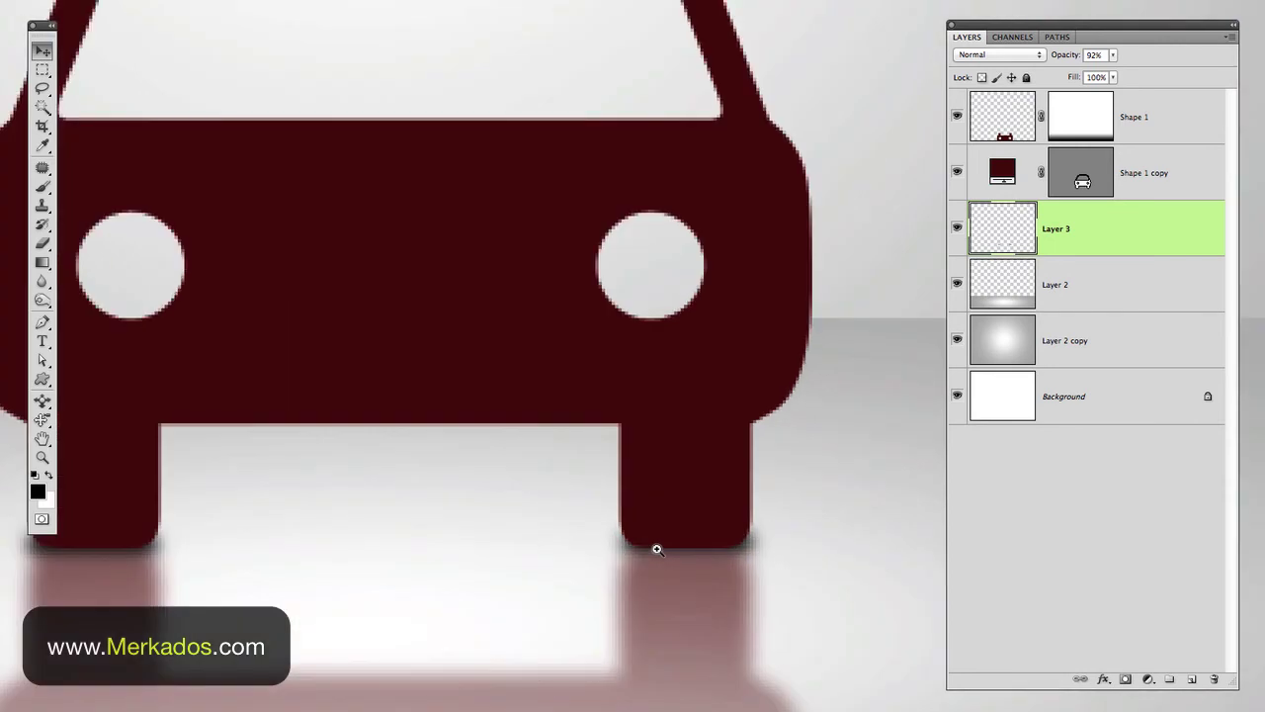
pyautogui.press('b')
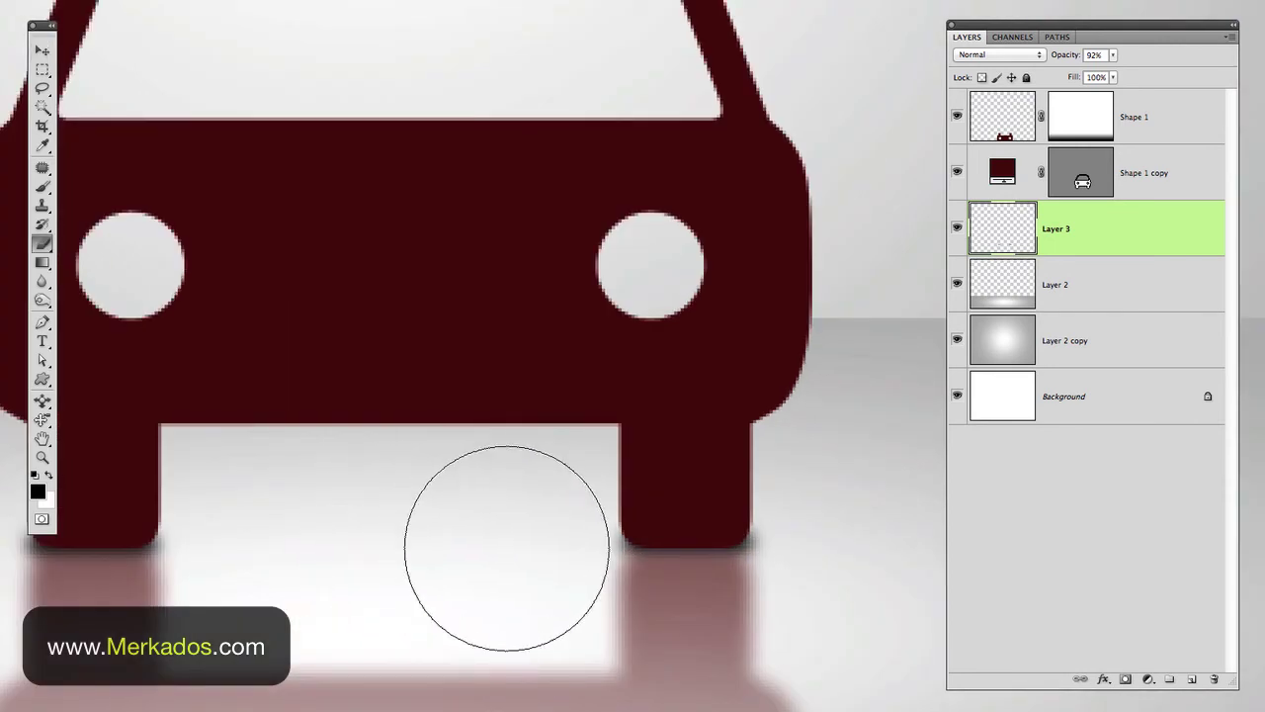
pyautogui.press('[')
pyautogui.press('[')
pyautogui.press('[')
pyautogui.press('[')
pyautogui.press('[')
pyautogui.press('[')
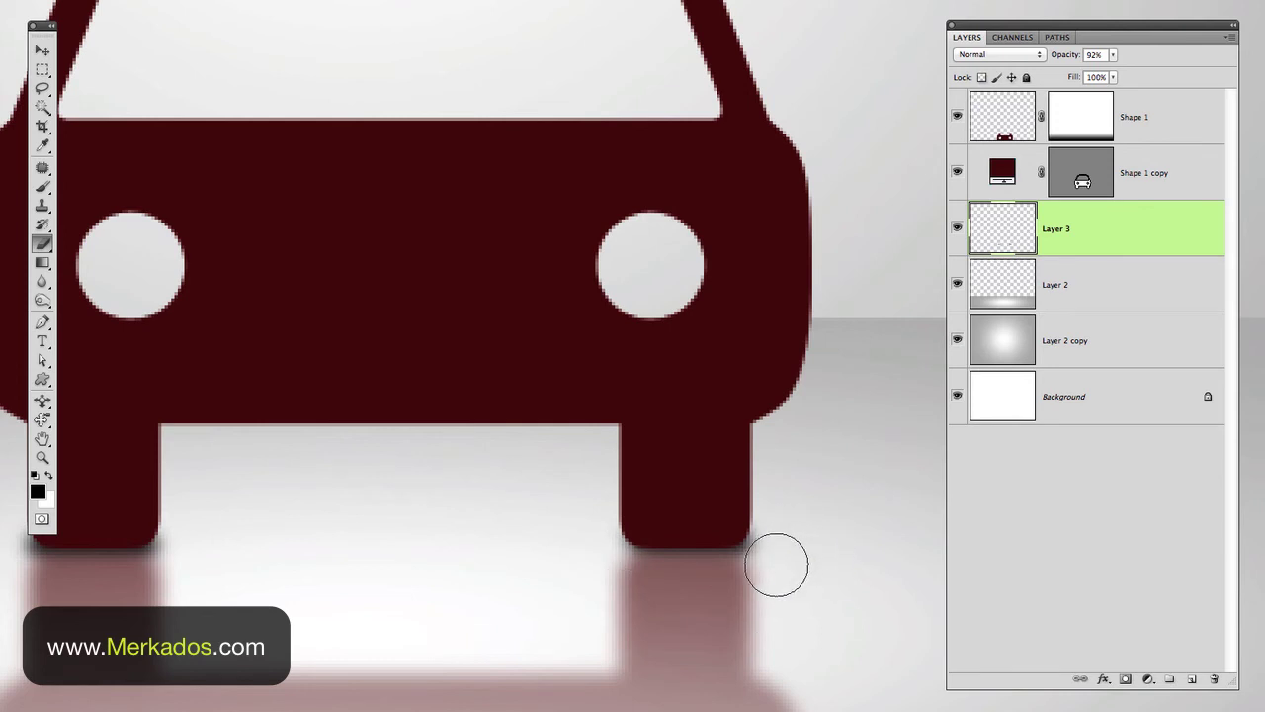
pyautogui.press('space')
pyautogui.moveTo(412, 590); pyautogui.dragTo(610, 582)
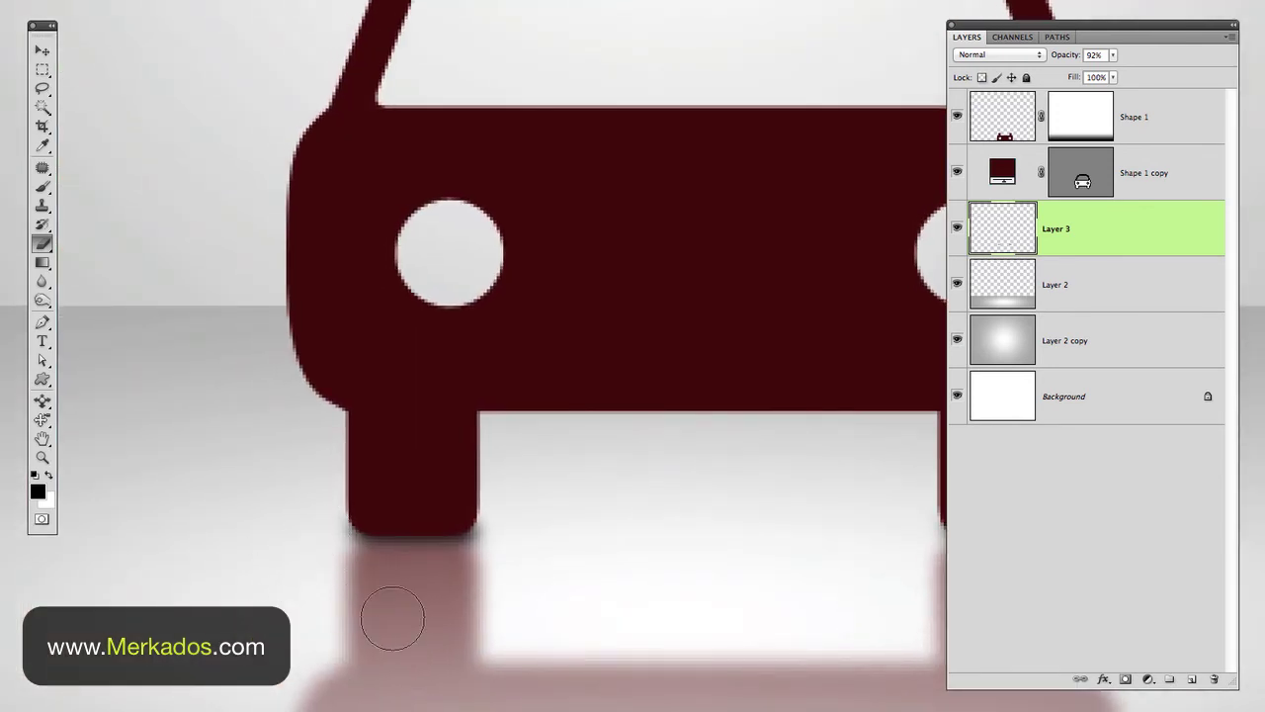
pyautogui.hotkey('ctrl', 'space')
pyautogui.keyDown('ctrl'); pyautogui.keyDown('alt'); pyautogui.click(619, 515); pyautogui.keyUp('alt'); pyautogui.keyUp('ctrl')
pyautogui.keyDown('ctrl'); pyautogui.keyDown('alt'); pyautogui.click(629, 514); pyautogui.keyUp('alt'); pyautogui.keyUp('ctrl')
pyautogui.keyDown('ctrl'); pyautogui.keyDown('alt'); pyautogui.click(676, 526); pyautogui.keyUp('alt'); pyautogui.keyUp('ctrl')
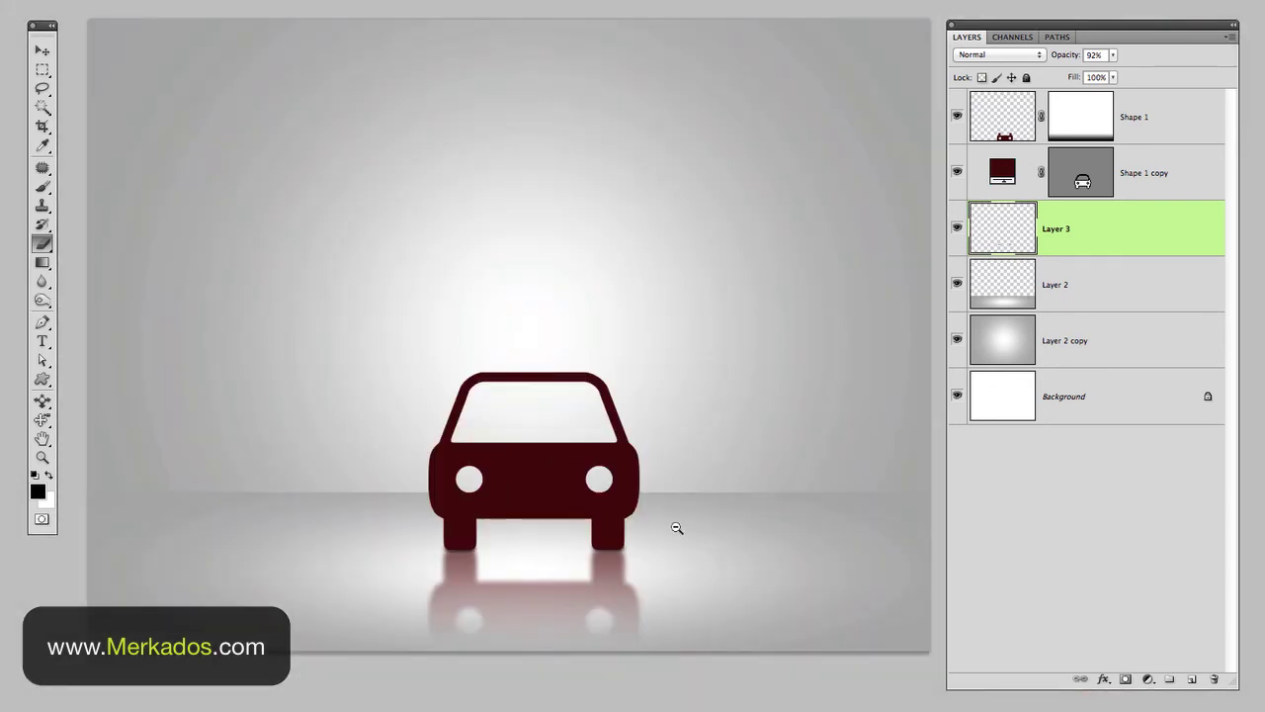
pyautogui.press('v')
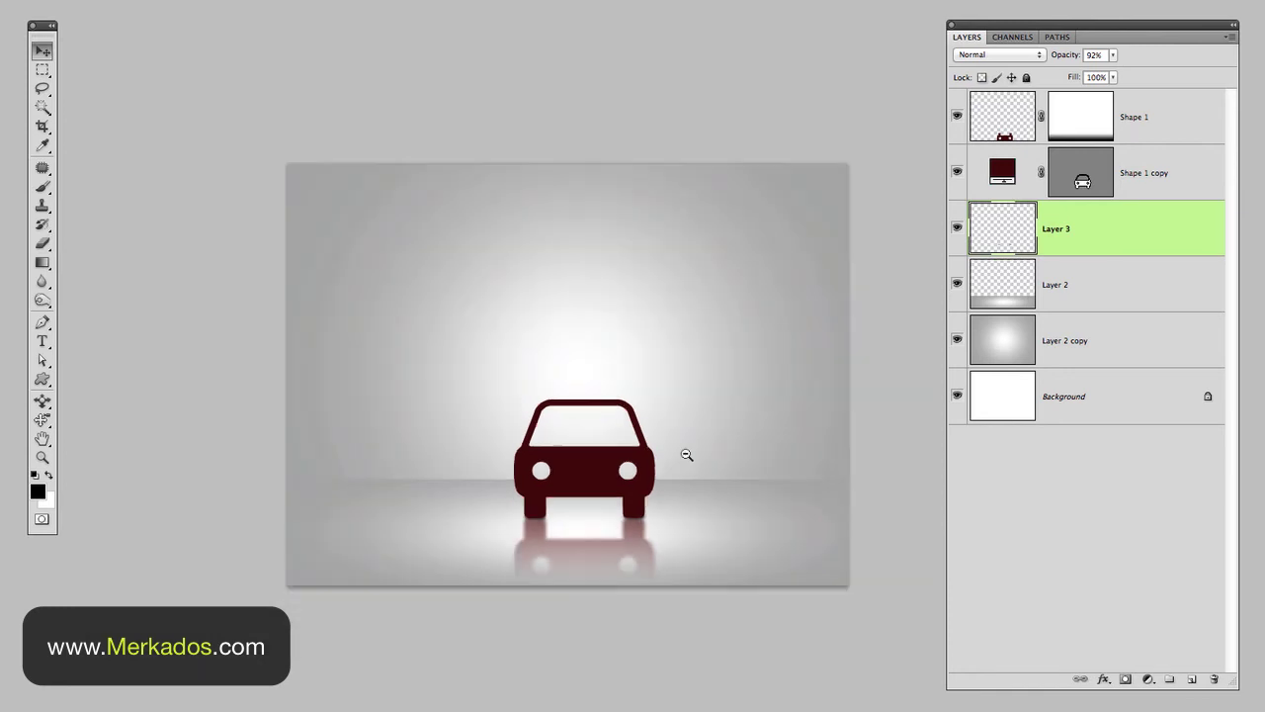
pyautogui.keyDown('ctrl'); pyautogui.keyDown('alt'); pyautogui.click(684, 452); pyautogui.keyUp('alt'); pyautogui.keyUp('ctrl')
pyautogui.moveTo(622, 439); pyautogui.dragTo(595, 435)
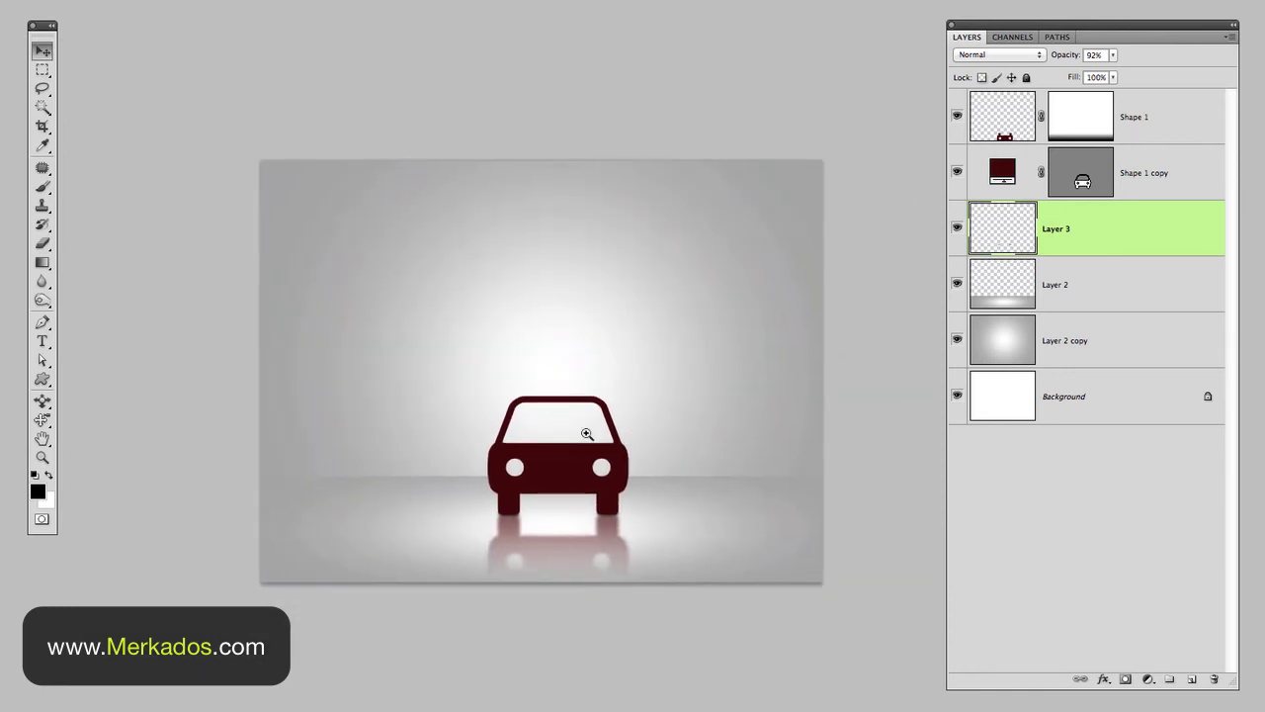
pyautogui.keyDown('ctrl'); pyautogui.click(587, 433); pyautogui.keyUp('ctrl')
pyautogui.keyDown('ctrl'); pyautogui.click(587, 433); pyautogui.keyUp('ctrl')
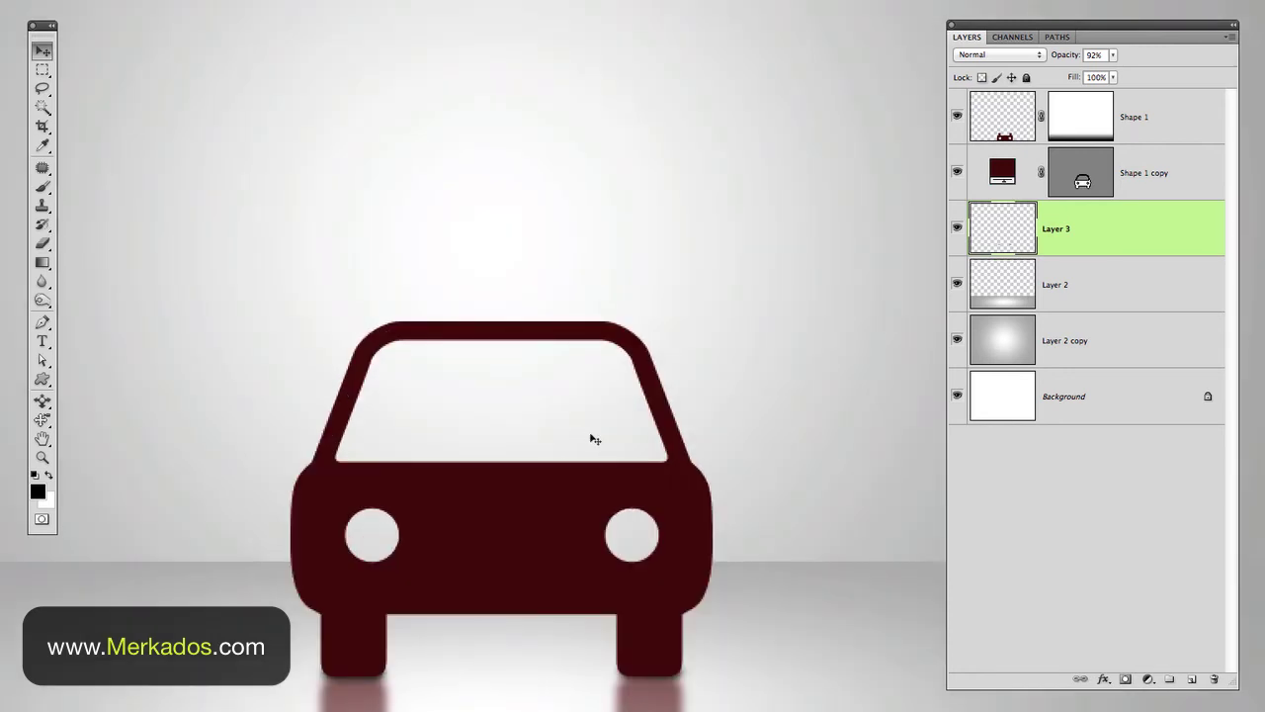
pyautogui.keyDown('alt'); pyautogui.click(591, 435); pyautogui.keyUp('alt')
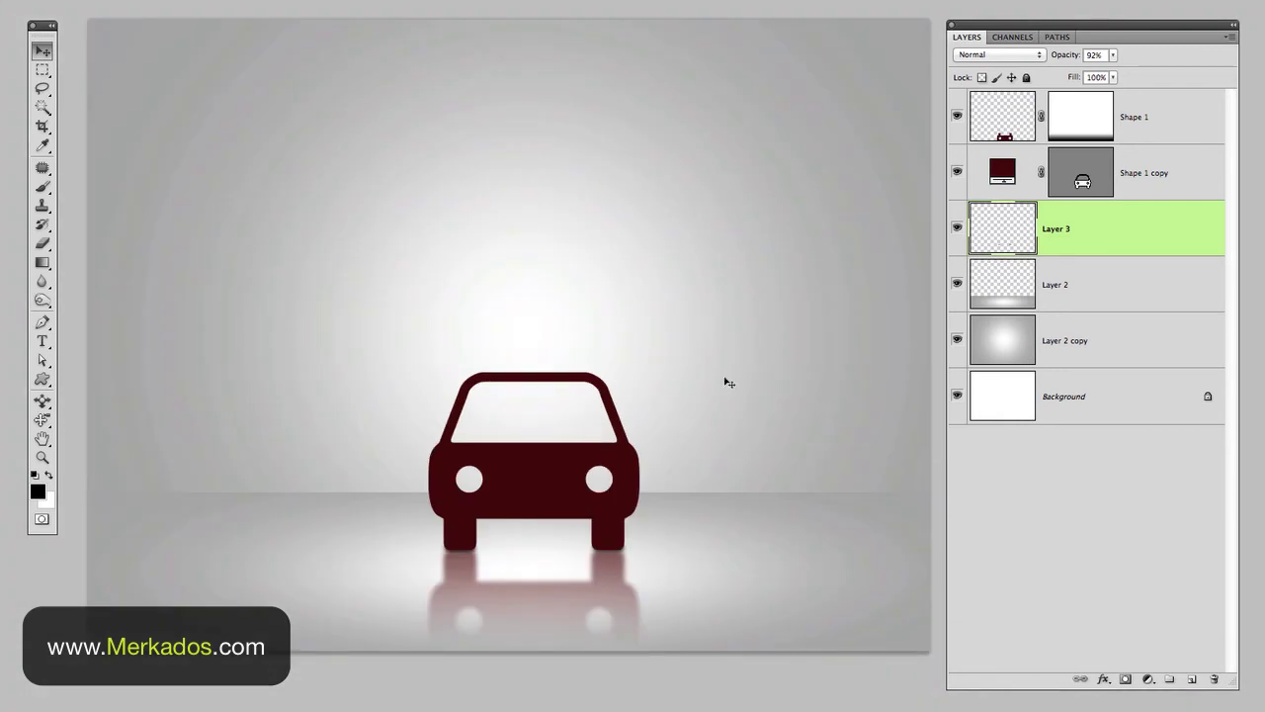
pyautogui.click(1088, 295)
# Enable a Color Overlay in Color blend mode in Layer 2 copy's layer style.
pyautogui.click(1108, 346)
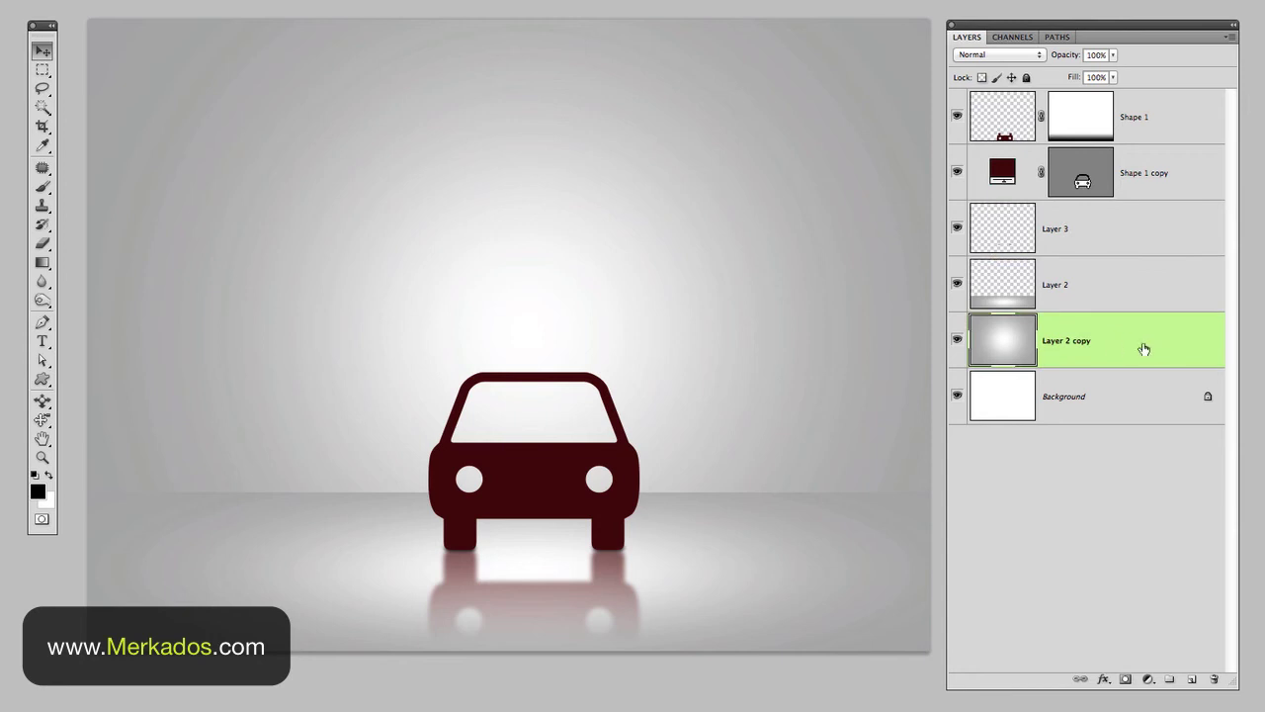
pyautogui.press('h')
pyautogui.doubleClick(1144, 346)
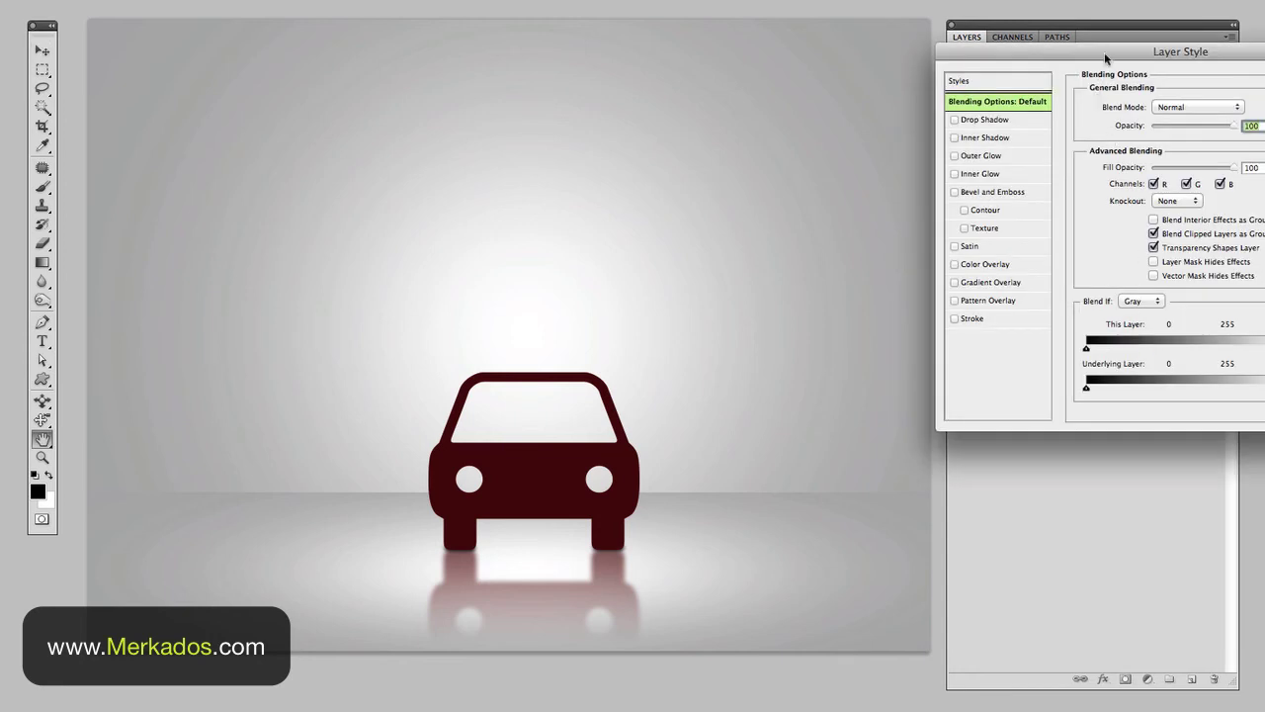
pyautogui.moveTo(1104, 56); pyautogui.dragTo(853, 164)
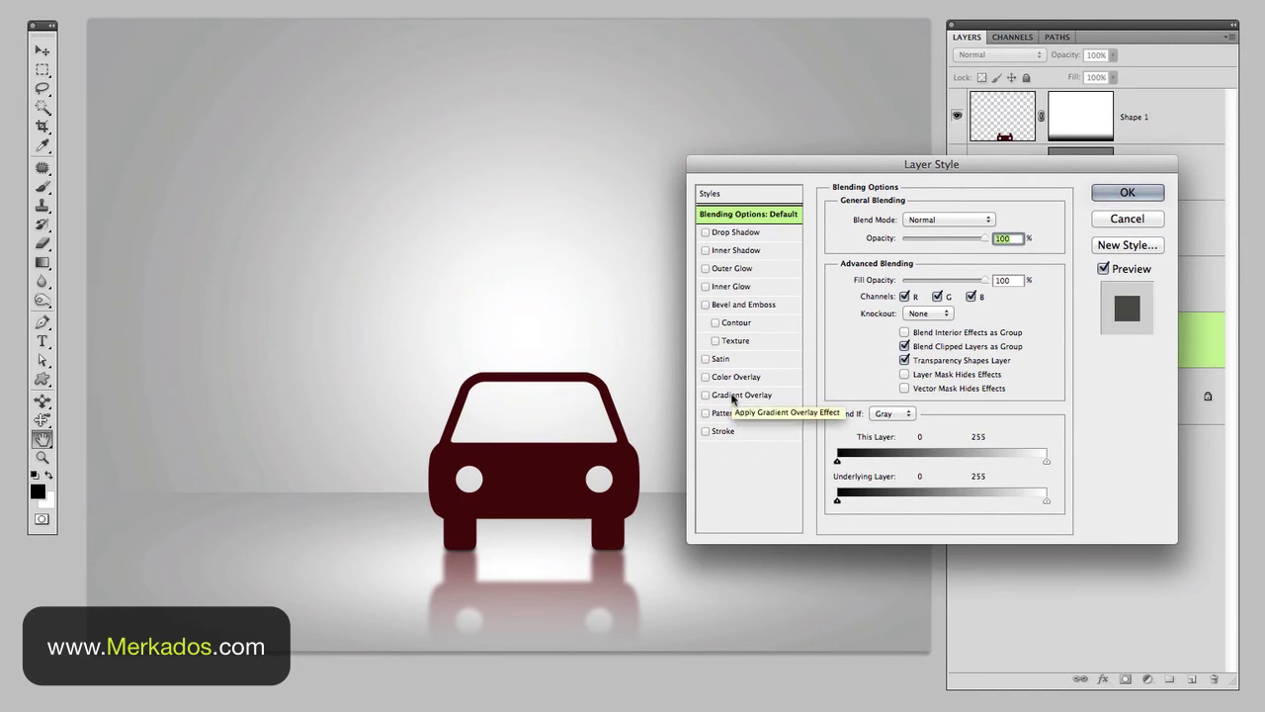
pyautogui.click(707, 377)
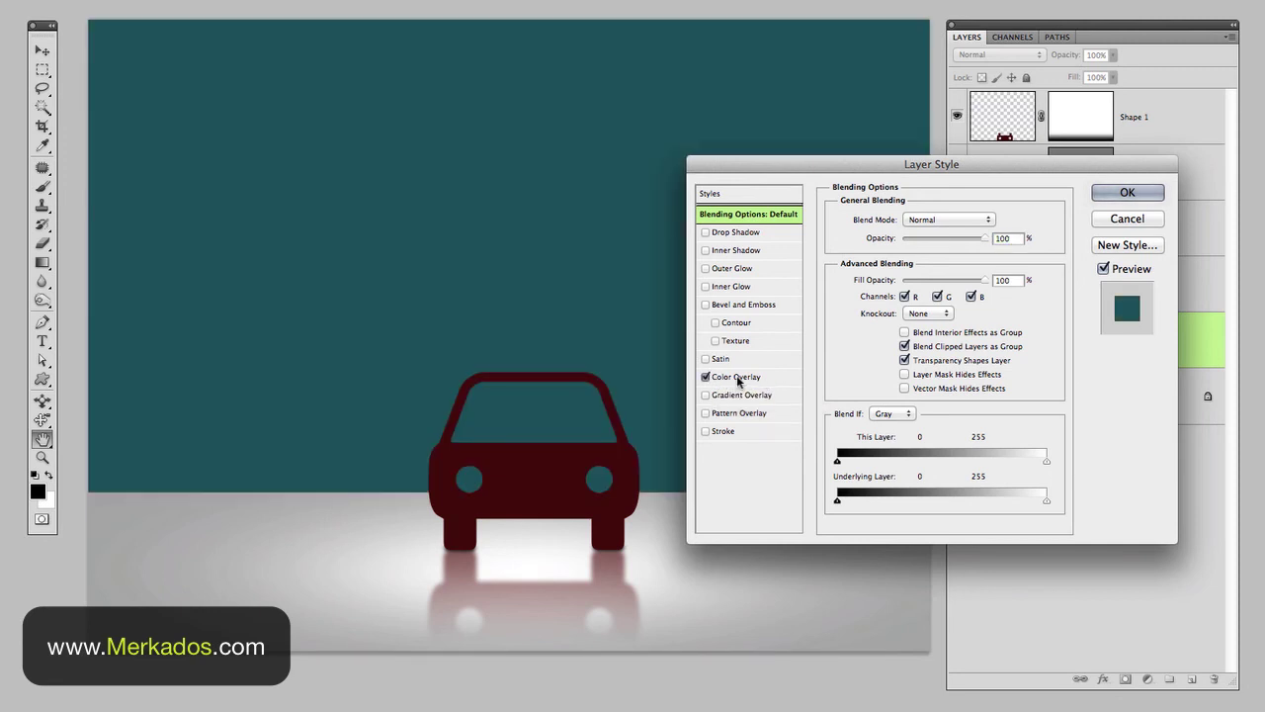
pyautogui.click(737, 378)
pyautogui.click(909, 223)
pyautogui.click(918, 537)
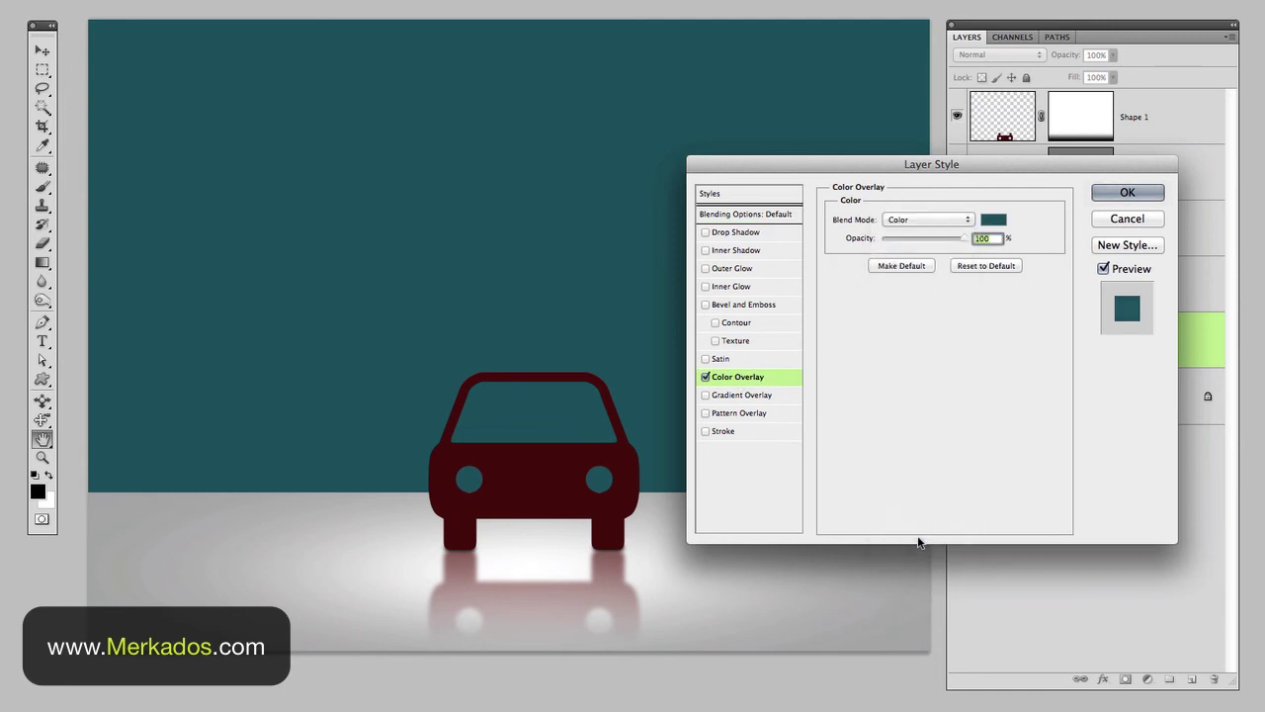
# Choose a dark red overlay colour and apply the effect to the backdrop.
pyautogui.click(993, 221)
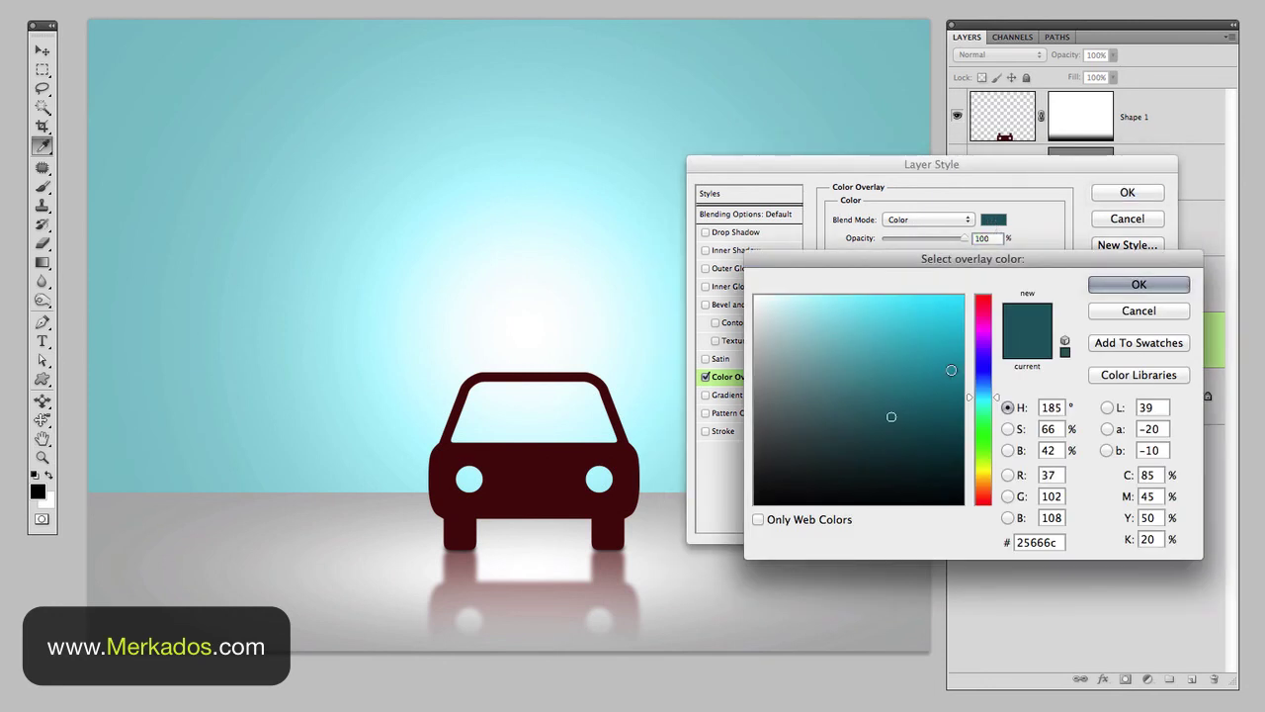
pyautogui.moveTo(891, 416)
pyautogui.mouseDown()
pyautogui.moveTo(961, 354)
pyautogui.moveTo(964, 396)
pyautogui.mouseUp()
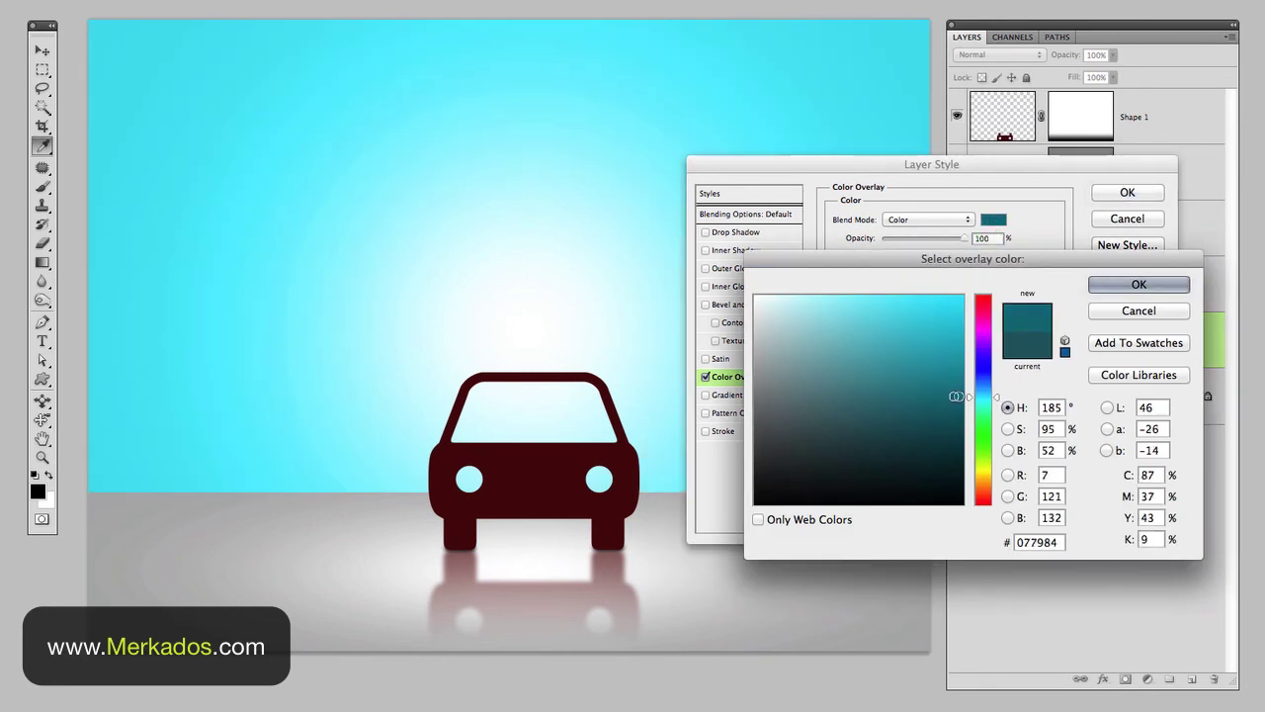
pyautogui.click(985, 314)
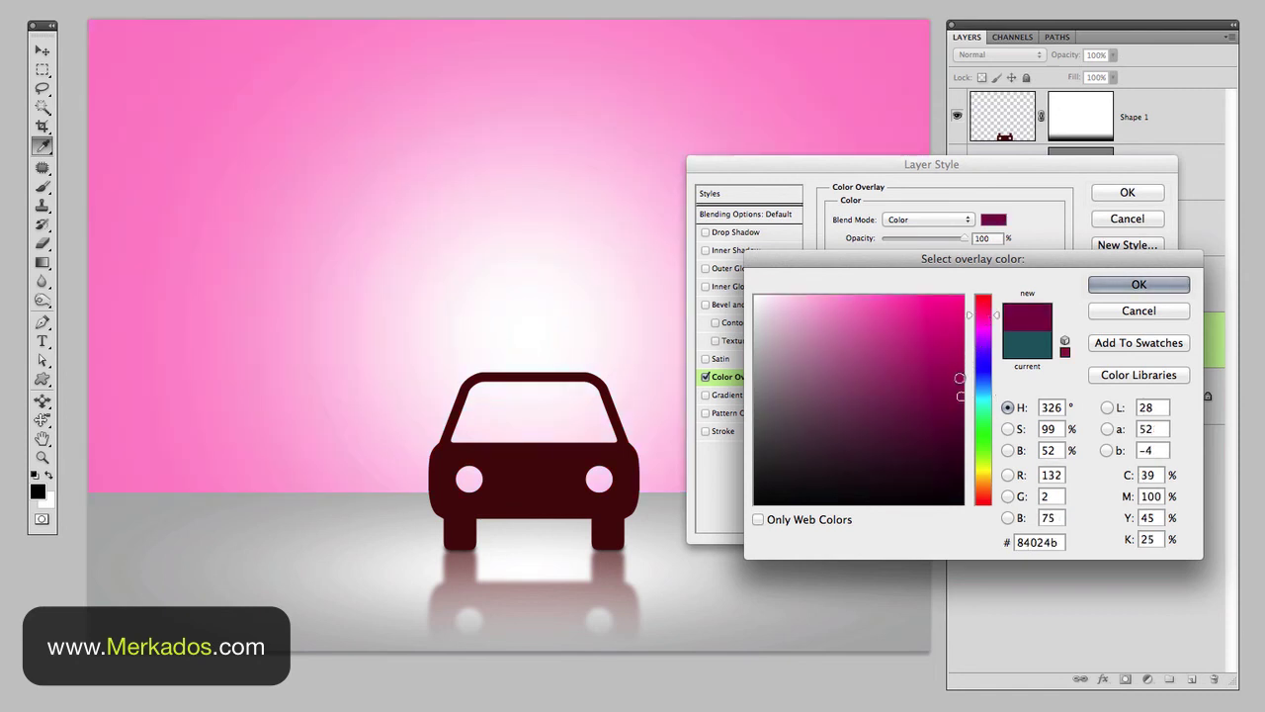
pyautogui.moveTo(977, 497); pyautogui.dragTo(983, 500)
pyautogui.moveTo(961, 415)
pyautogui.mouseDown()
pyautogui.moveTo(941, 418)
pyautogui.moveTo(935, 395)
pyautogui.moveTo(949, 435)
pyautogui.mouseUp()
pyautogui.click(1119, 286)
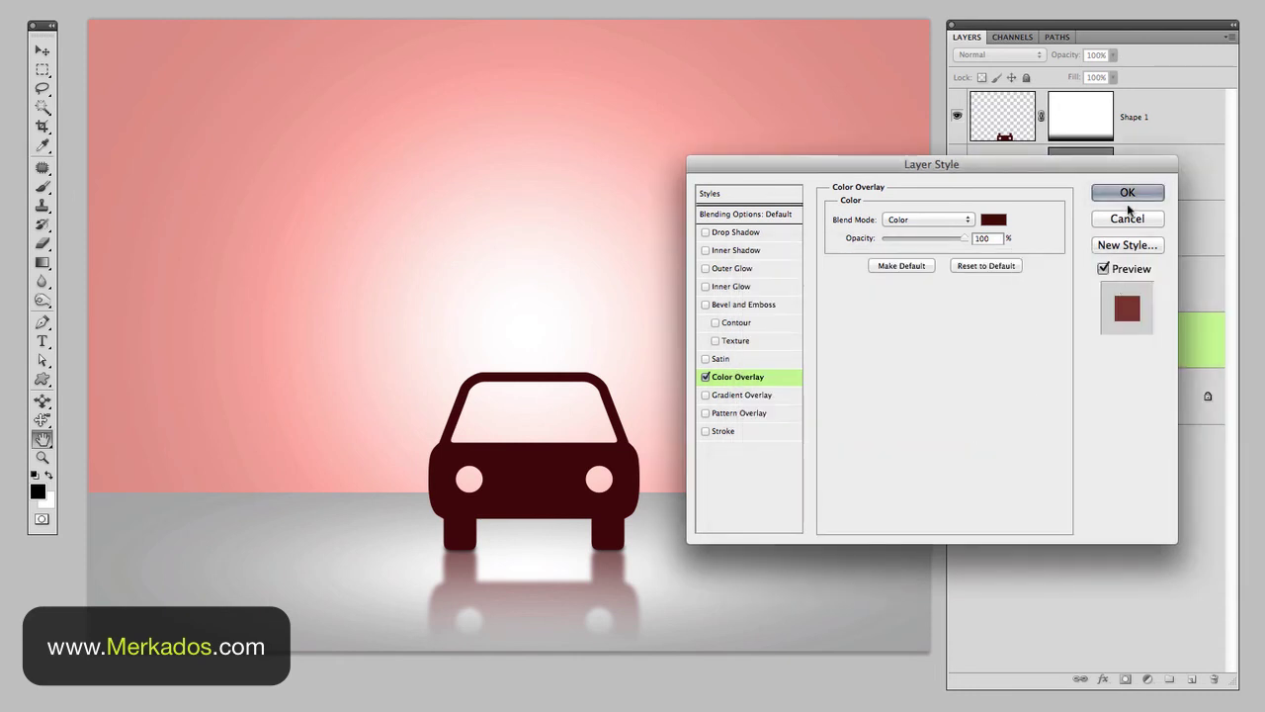
pyautogui.click(1128, 194)
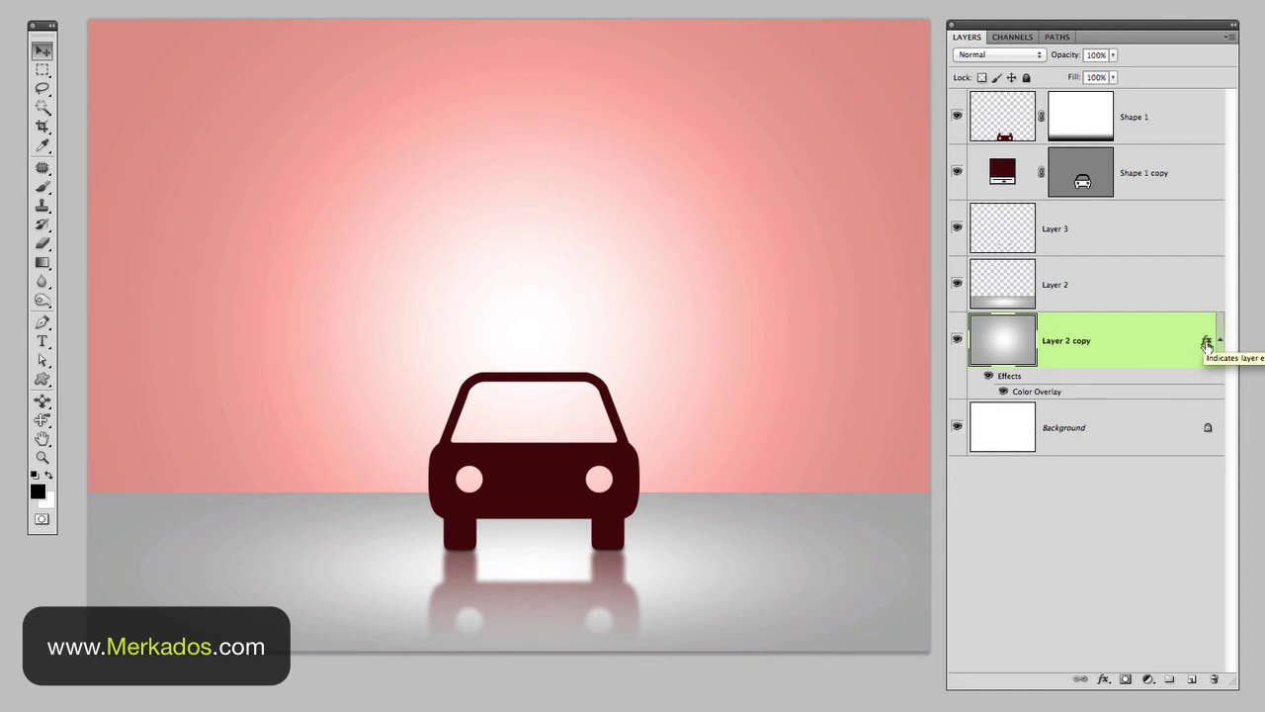
# Copy the Color Overlay effect from Layer 2 copy onto Layer 2, then check the whole image.
pyautogui.moveTo(1207, 342); pyautogui.dragTo(1206, 295)
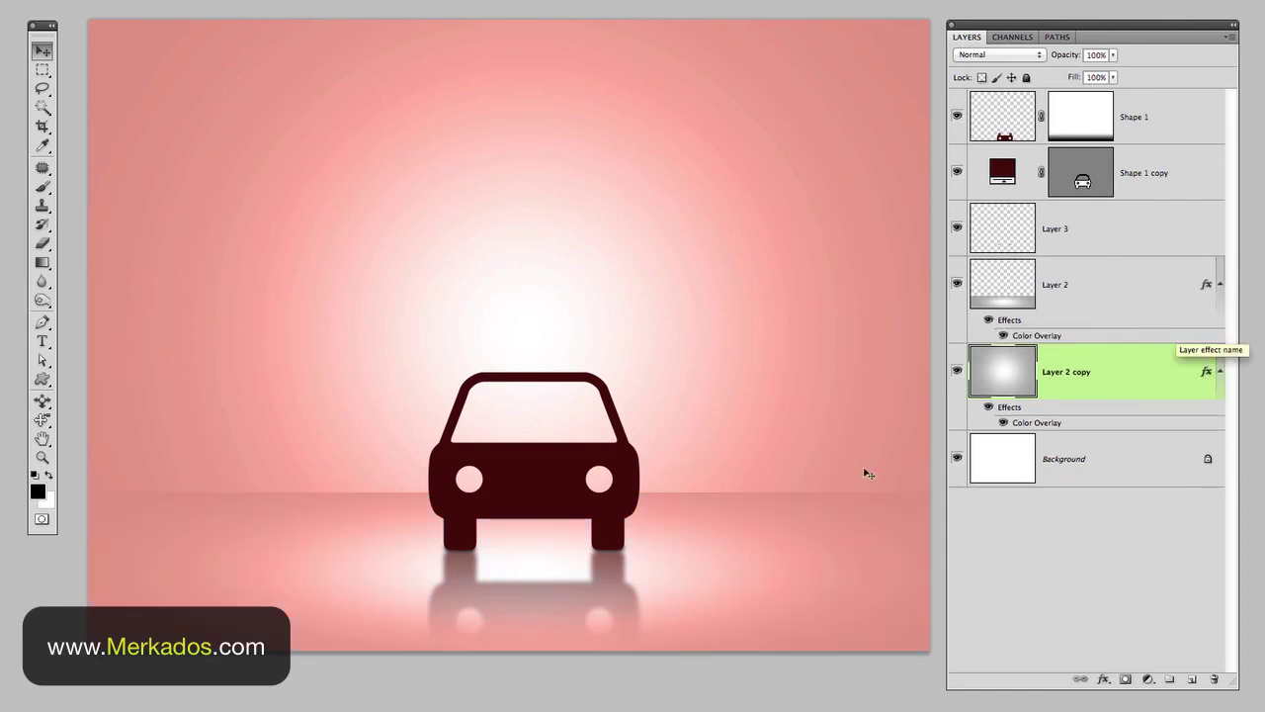
pyautogui.keyDown('alt'); pyautogui.click(668, 404); pyautogui.keyUp('alt')
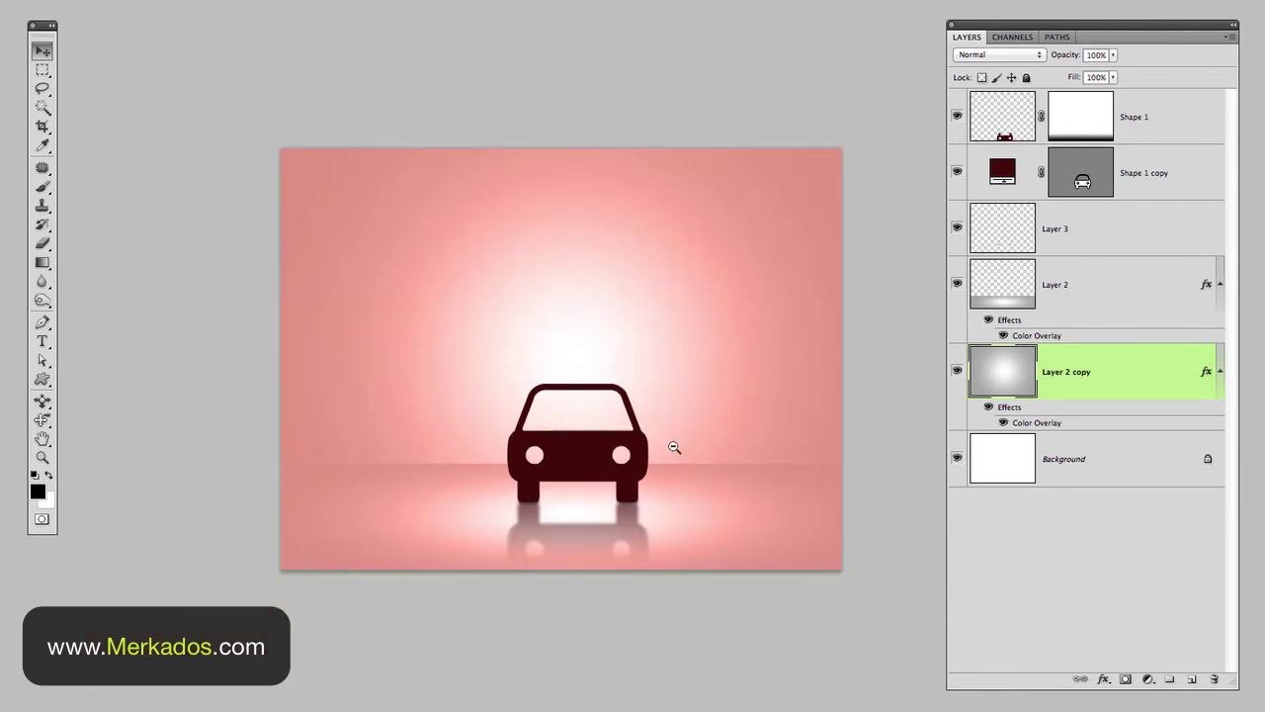
pyautogui.click(689, 428)
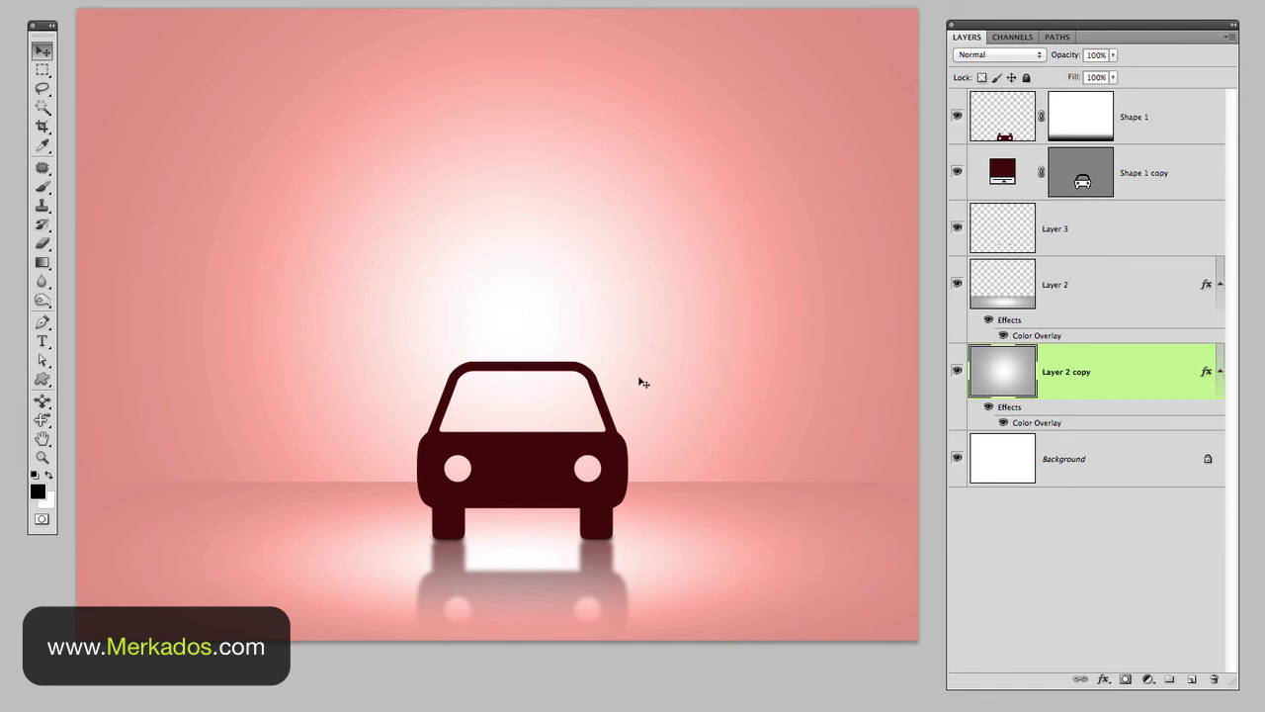
# Change Layer 2 copy's Color Overlay to dark green 066d2a and apply it.
pyautogui.doubleClick(1206, 373)
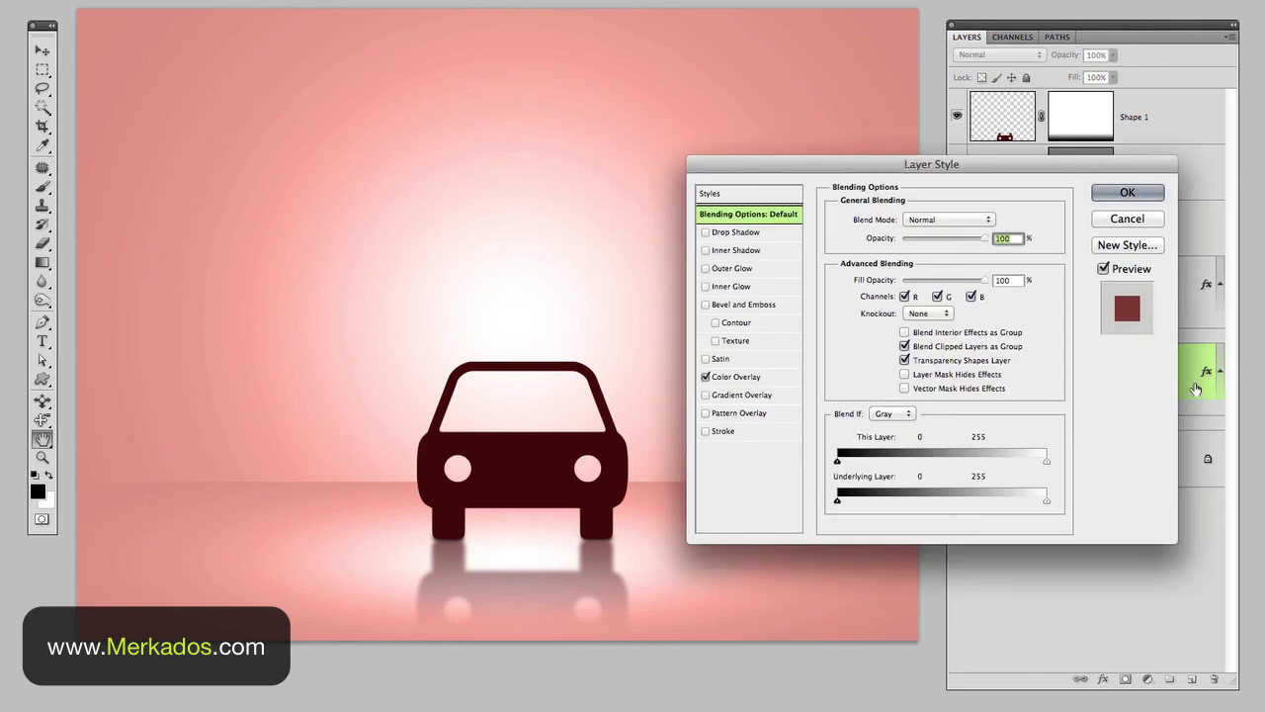
pyautogui.click(738, 378)
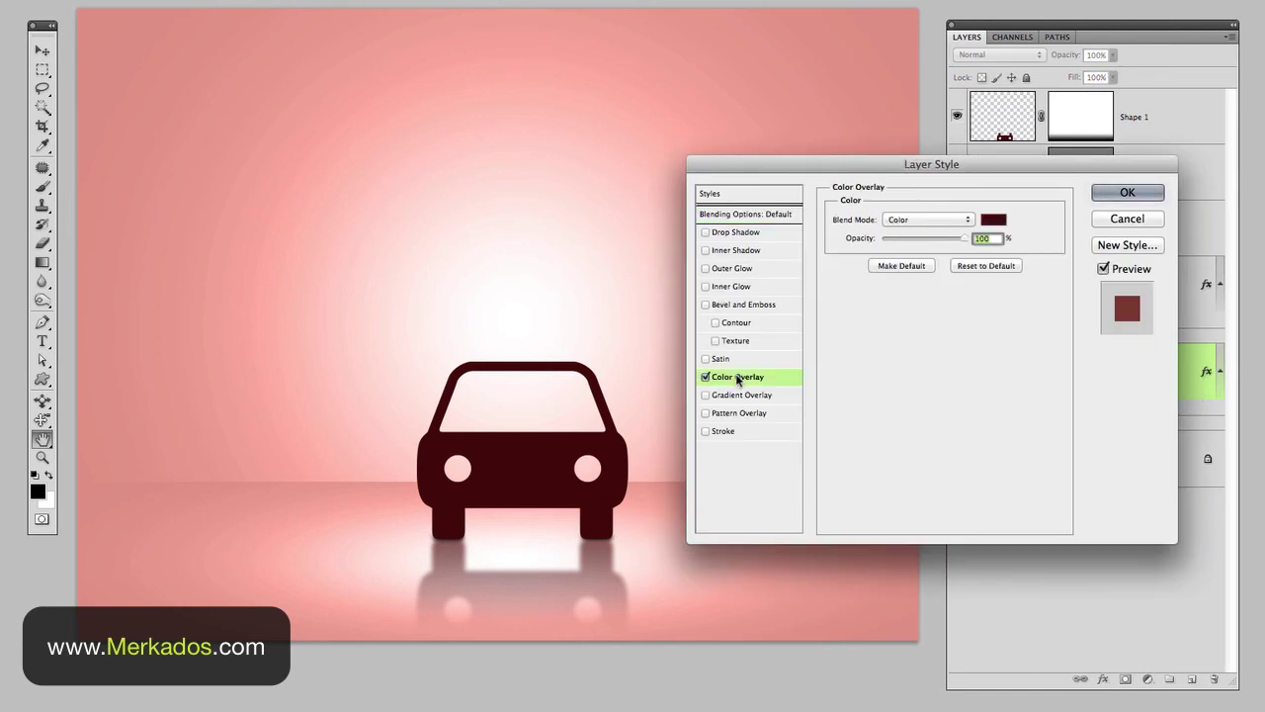
pyautogui.click(989, 226)
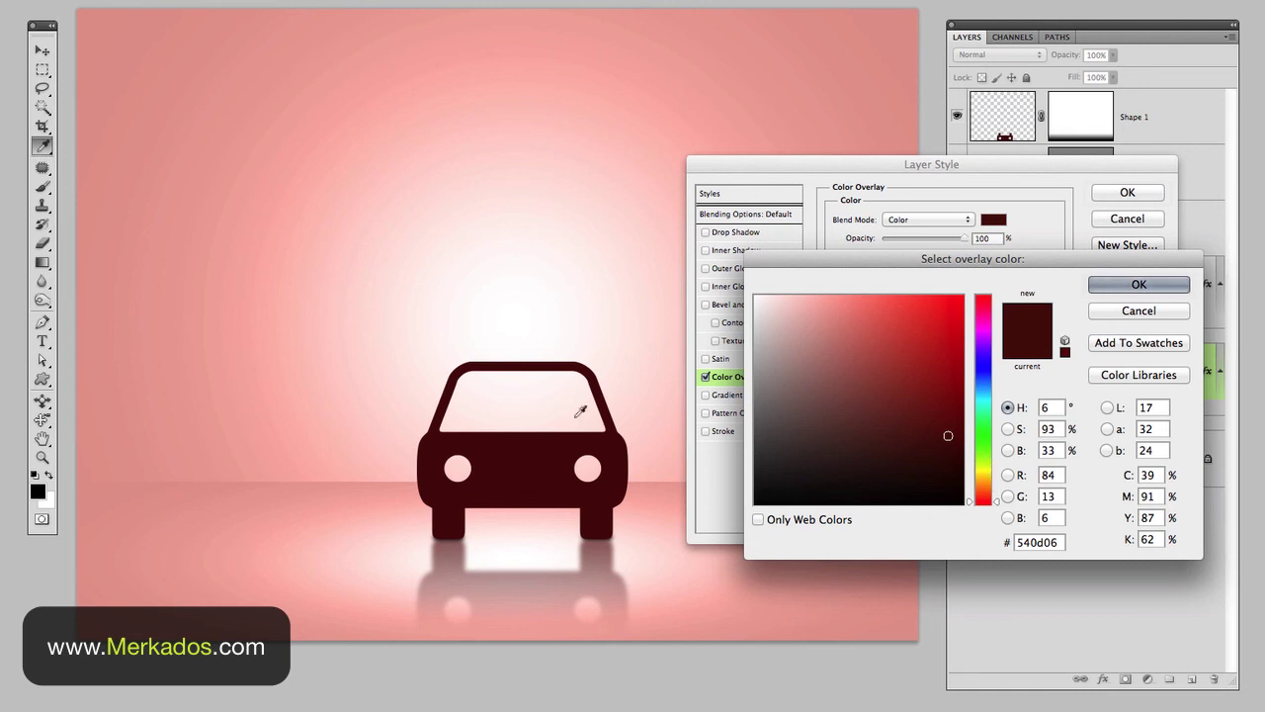
pyautogui.click(983, 423)
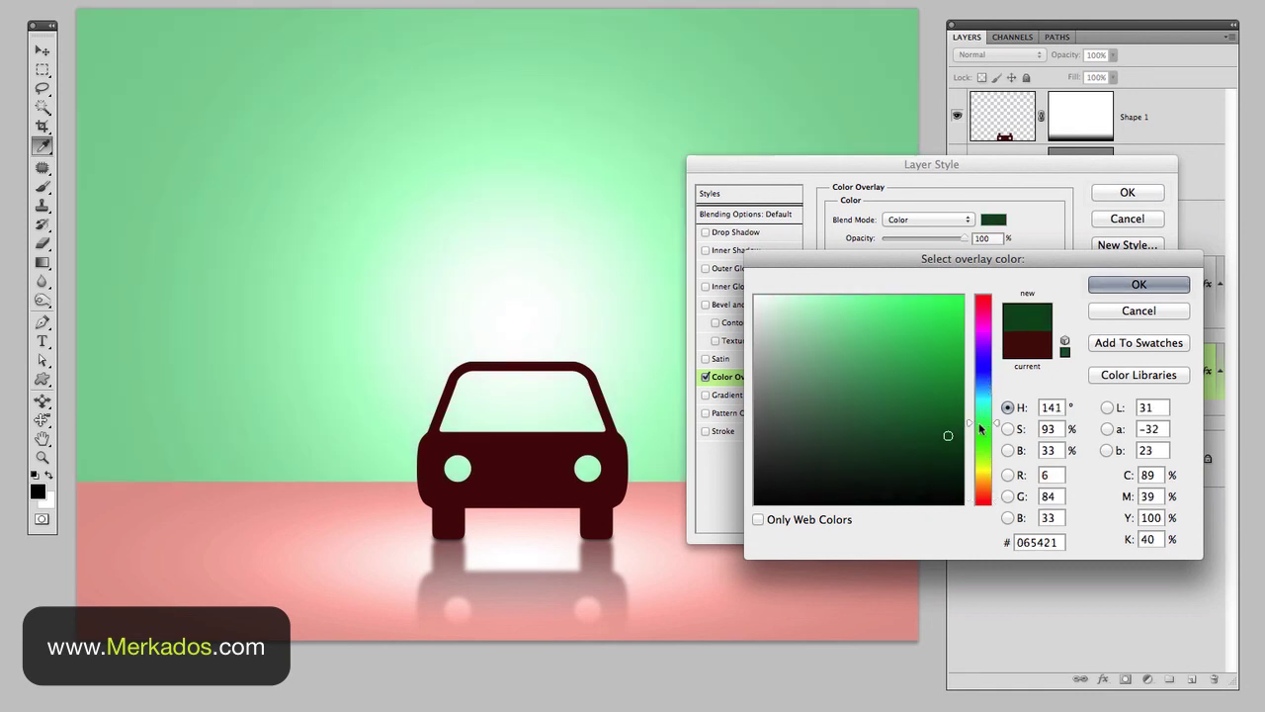
pyautogui.click(941, 386)
pyautogui.click(952, 416)
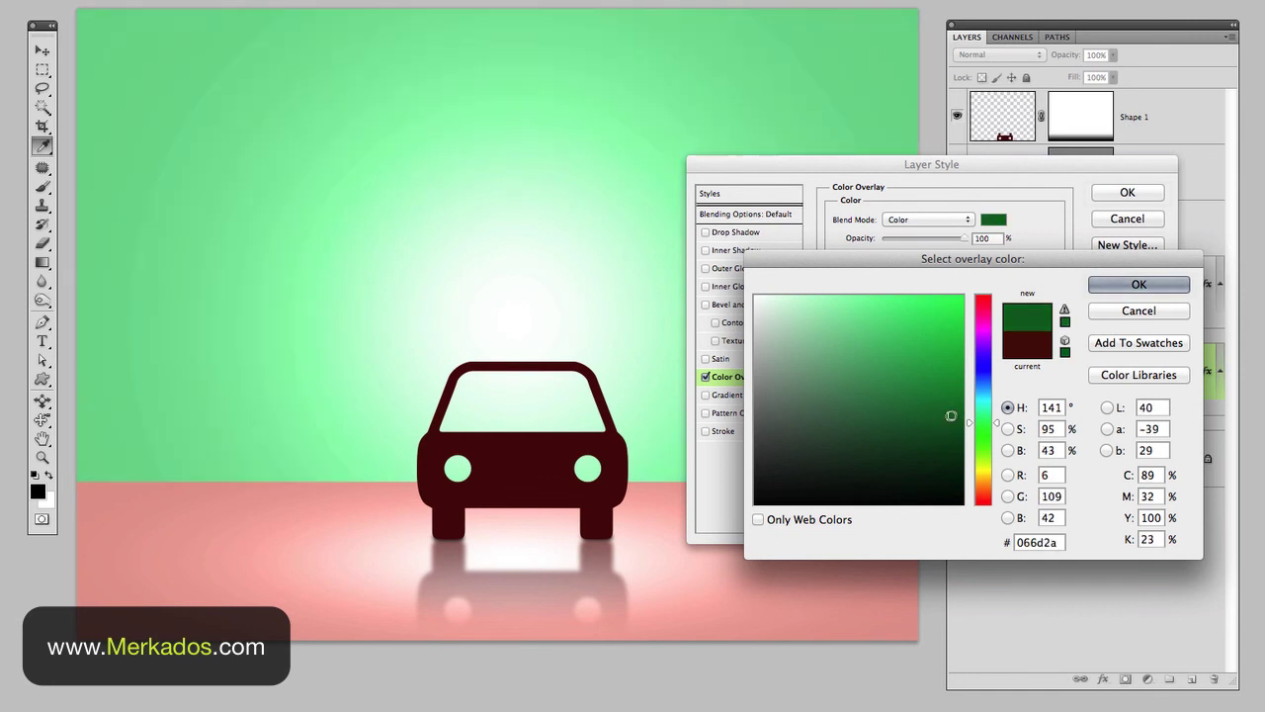
pyautogui.click(1132, 284)
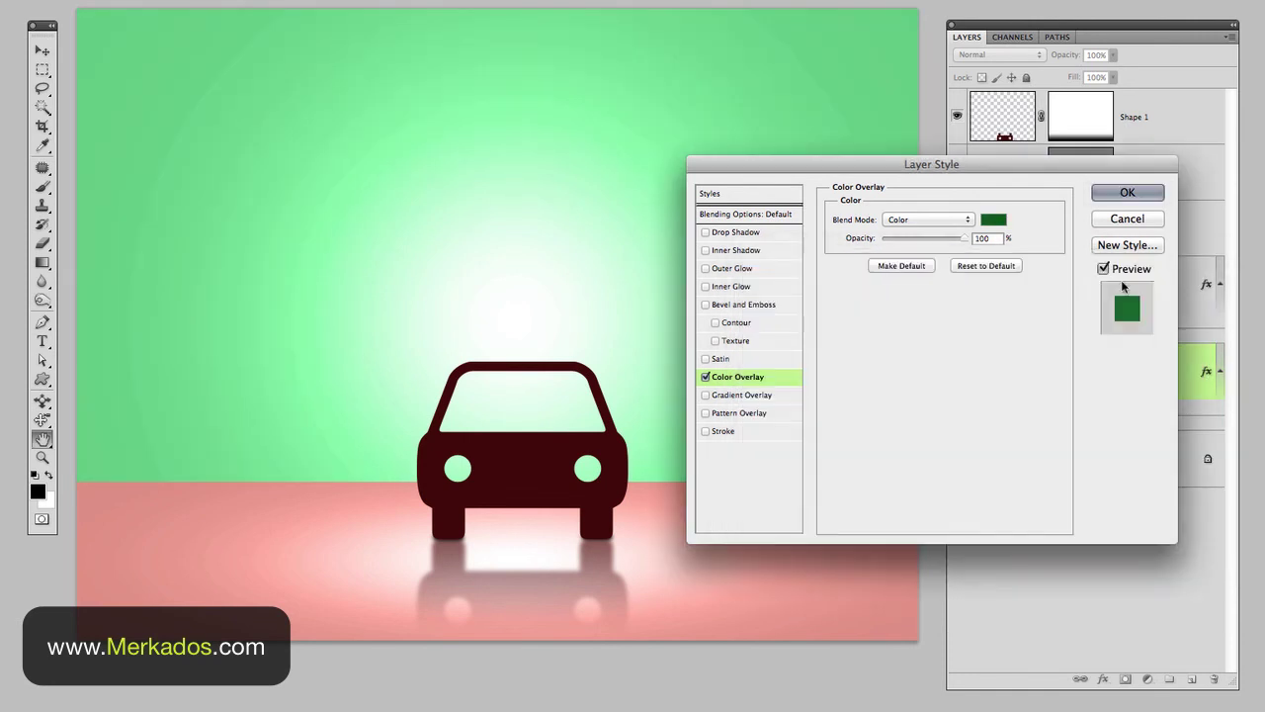
pyautogui.click(1127, 192)
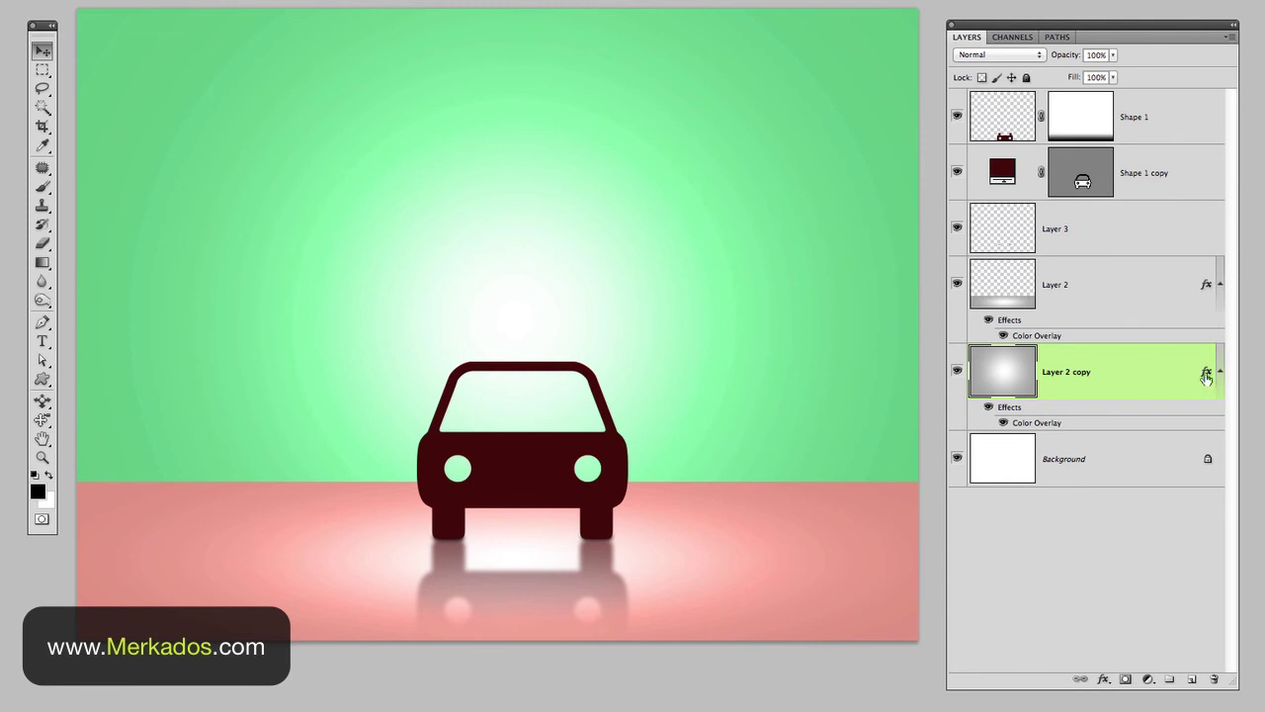